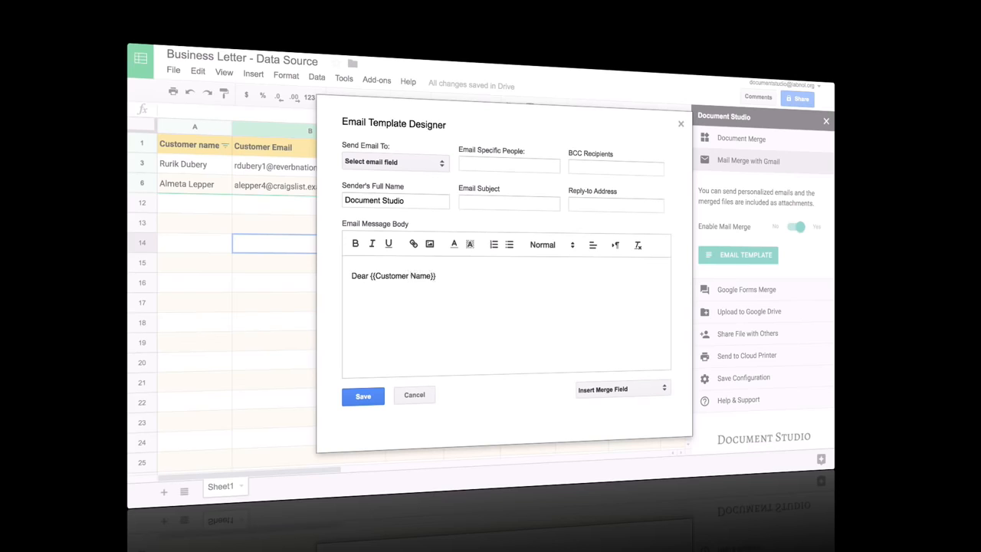
# Dismiss the merge field list without inserting, then create a blank Google Form from Drive
pyautogui.click(619, 391)
pyautogui.click(541, 408)
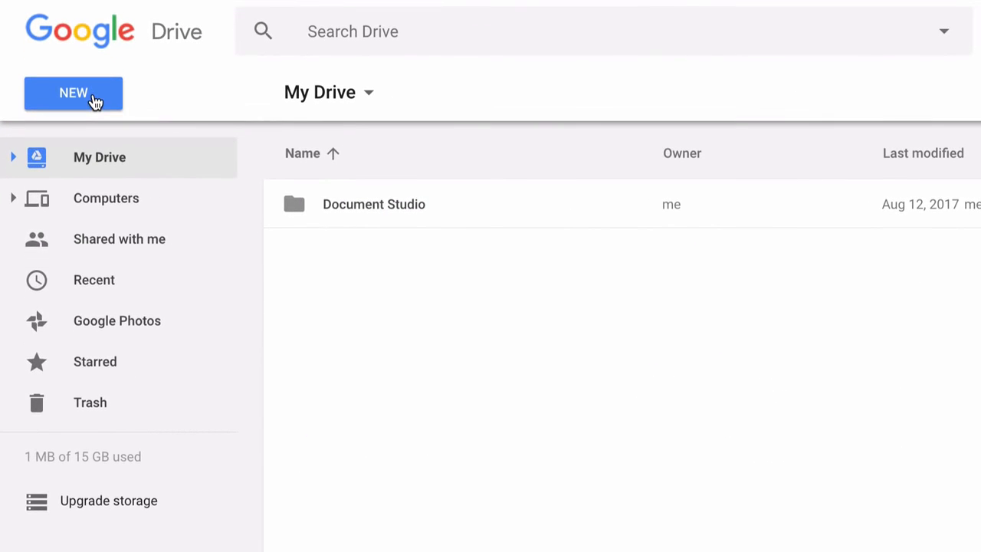
pyautogui.click(93, 176)
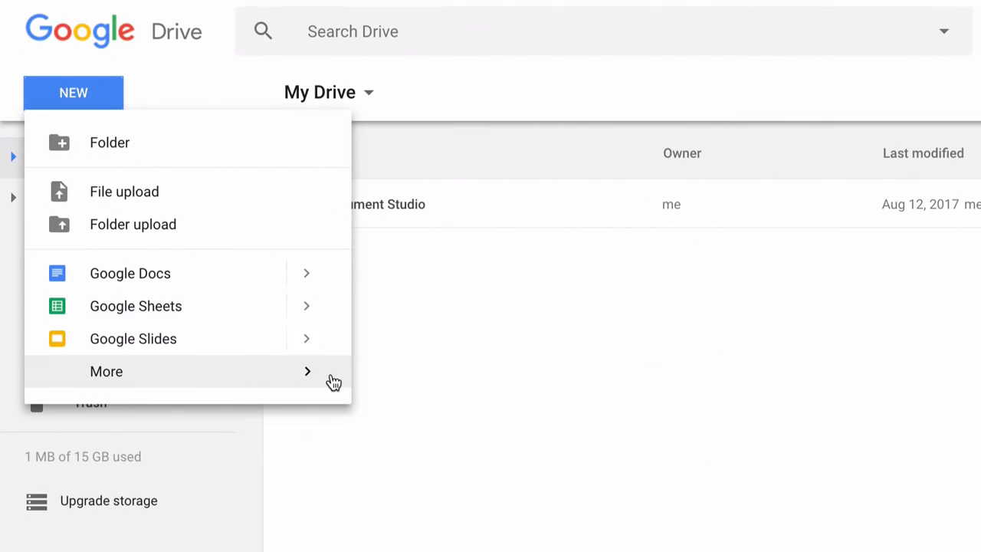
pyautogui.moveTo(324, 383)
pyautogui.moveTo(651, 388)
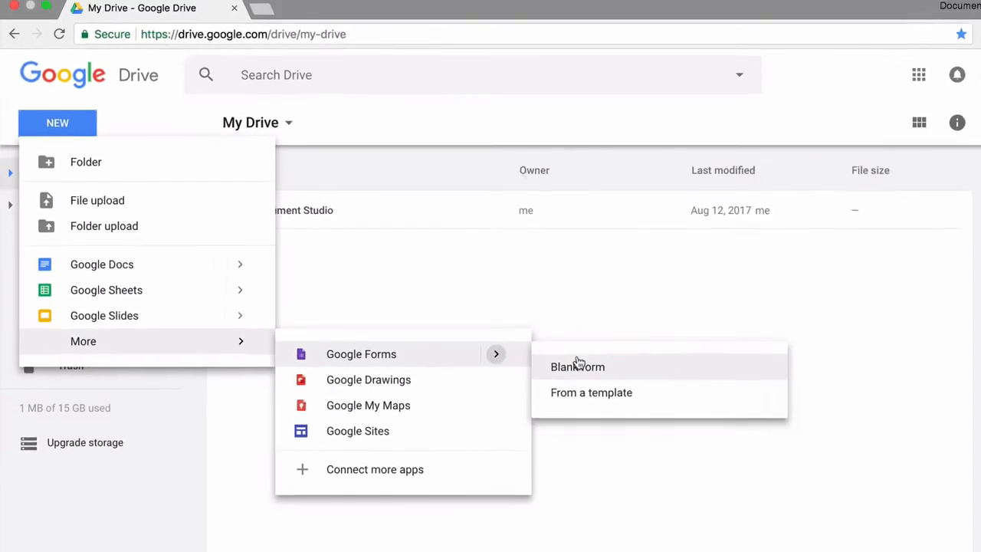
pyautogui.click(578, 365)
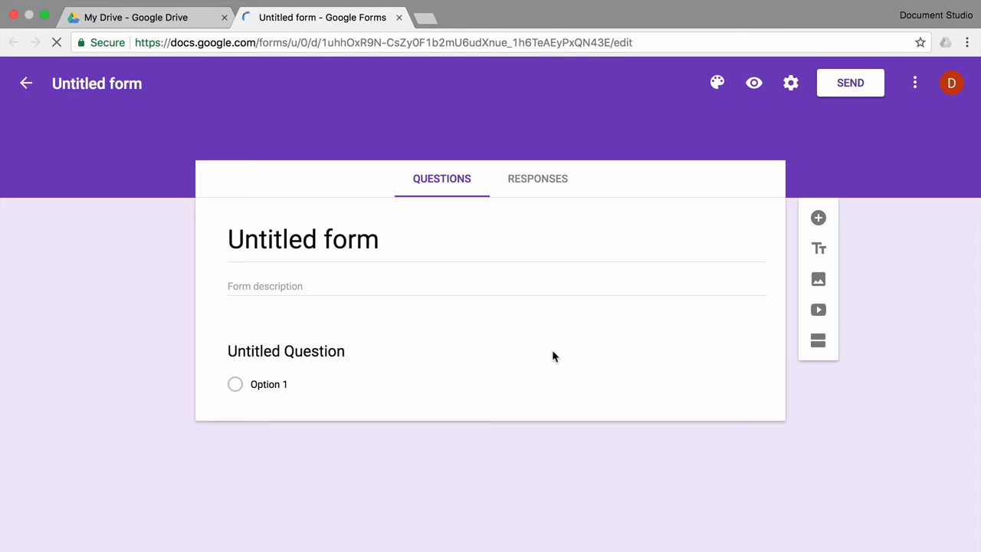
# Title the form 'Cake Studio' and apply the Birthday cake-with-candles header image theme
pyautogui.write('Ca')
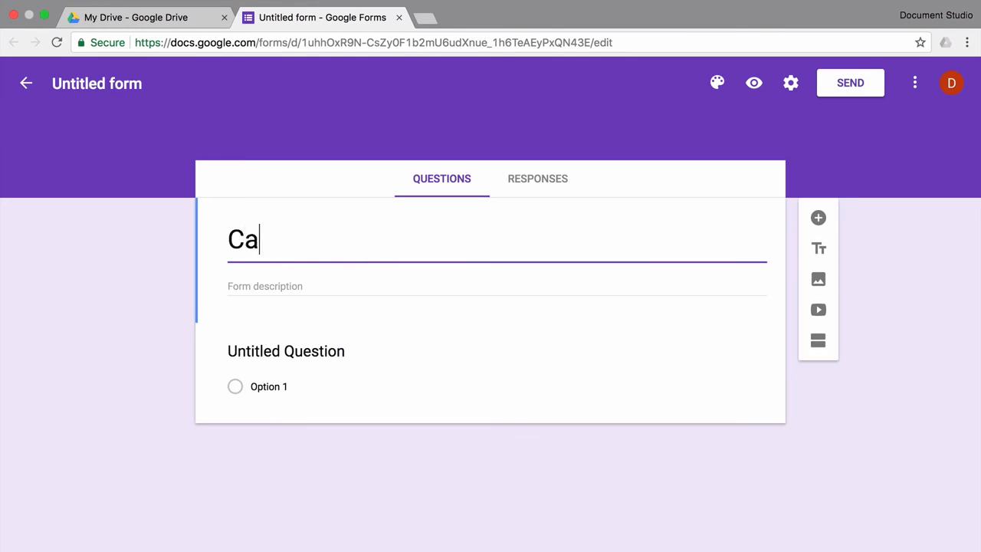
pyautogui.write('ke Studio')
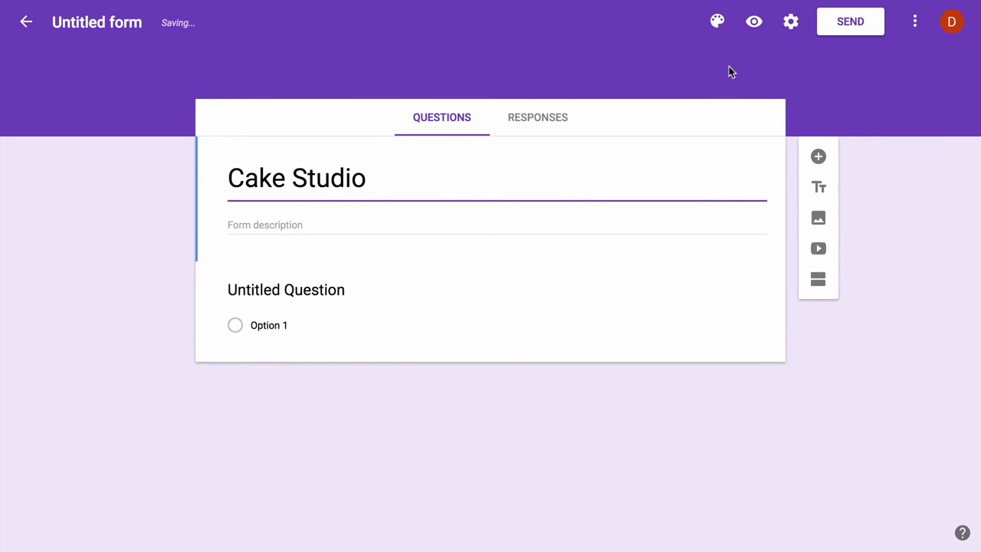
pyautogui.click(718, 23)
pyautogui.click(874, 233)
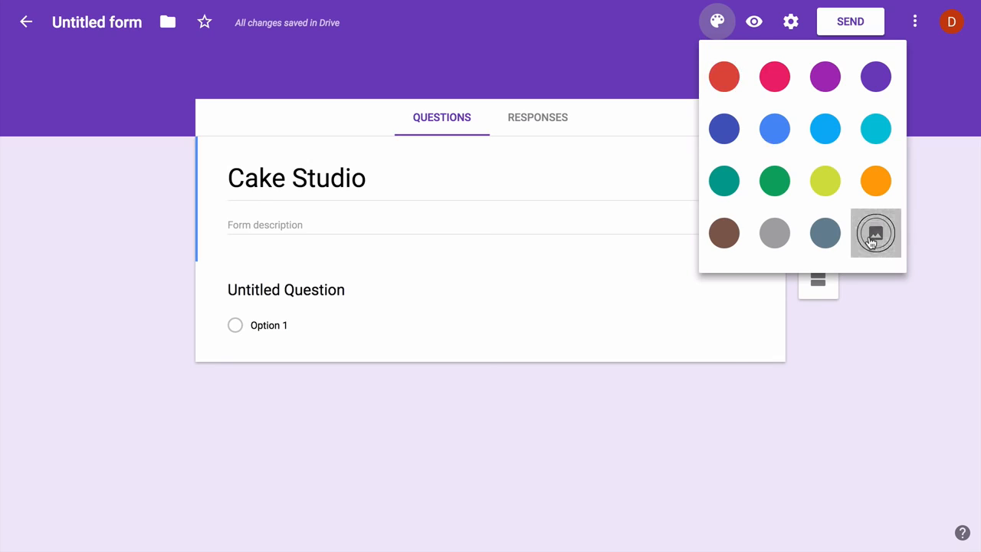
pyautogui.click(262, 153)
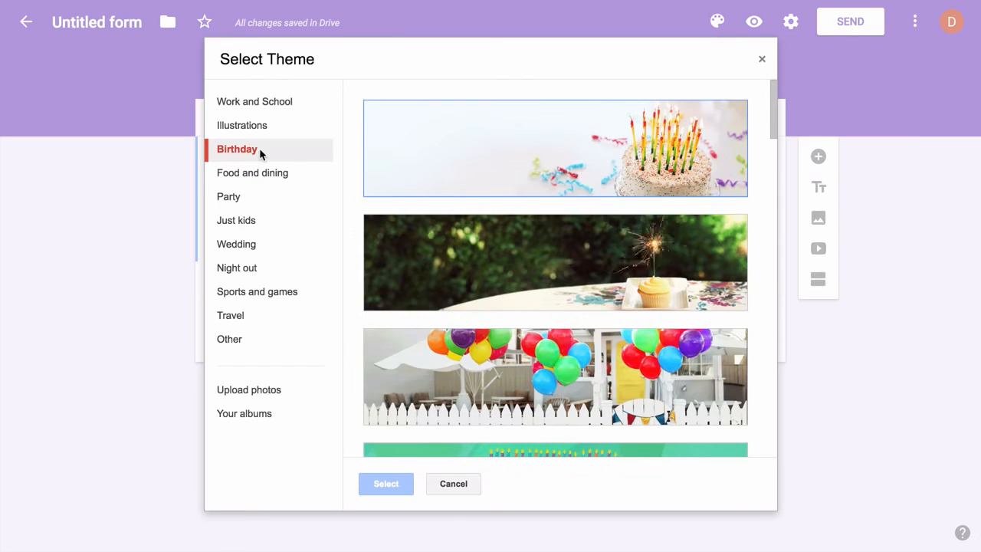
pyautogui.click(494, 184)
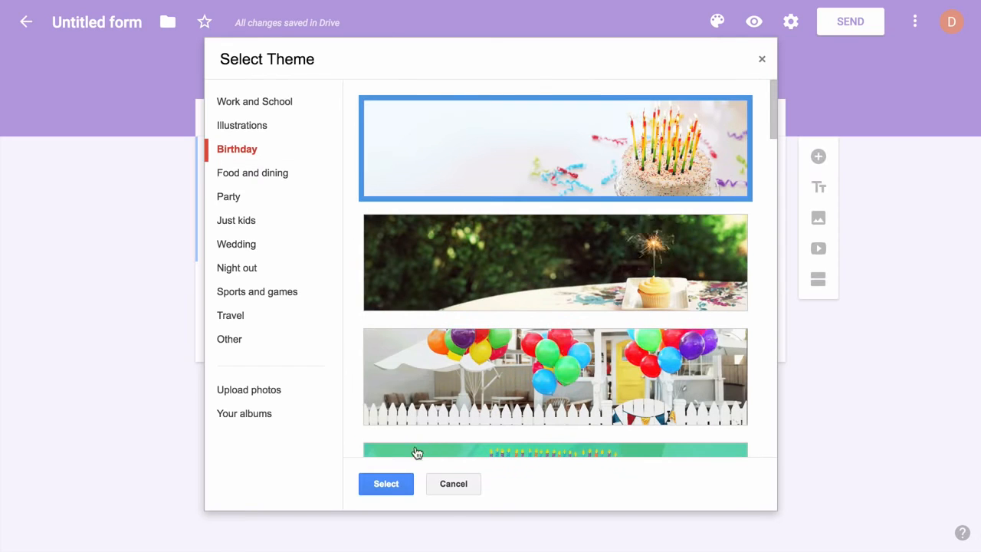
pyautogui.click(386, 483)
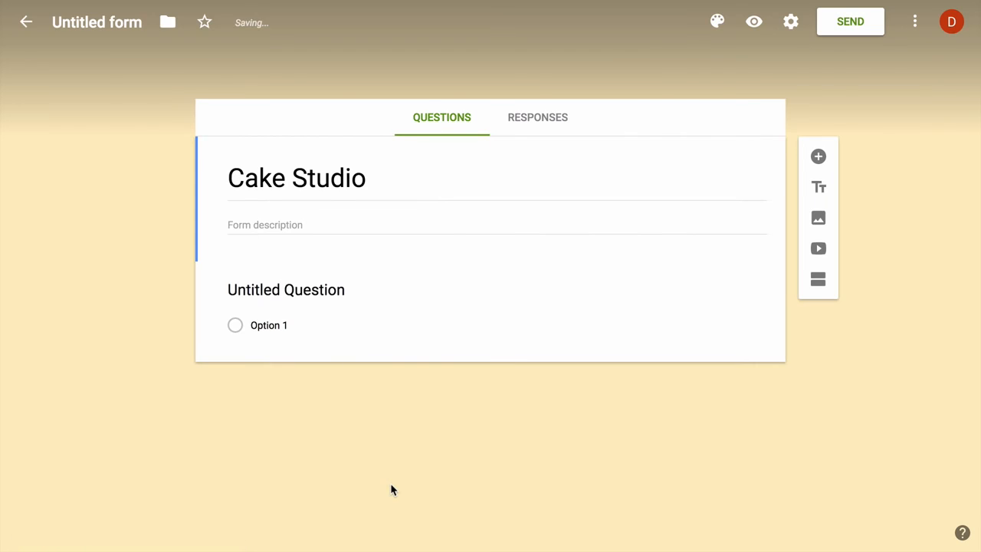
# Title the first question 'Your name' and add a 'Your email address' question
pyautogui.click(326, 285)
pyautogui.write('Your name')
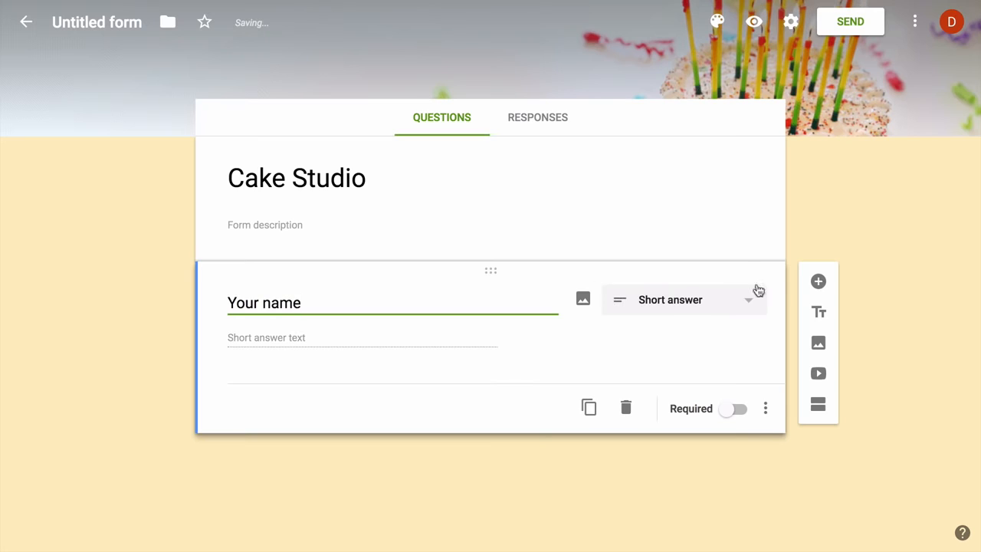
pyautogui.click(818, 282)
pyautogui.write('Your ')
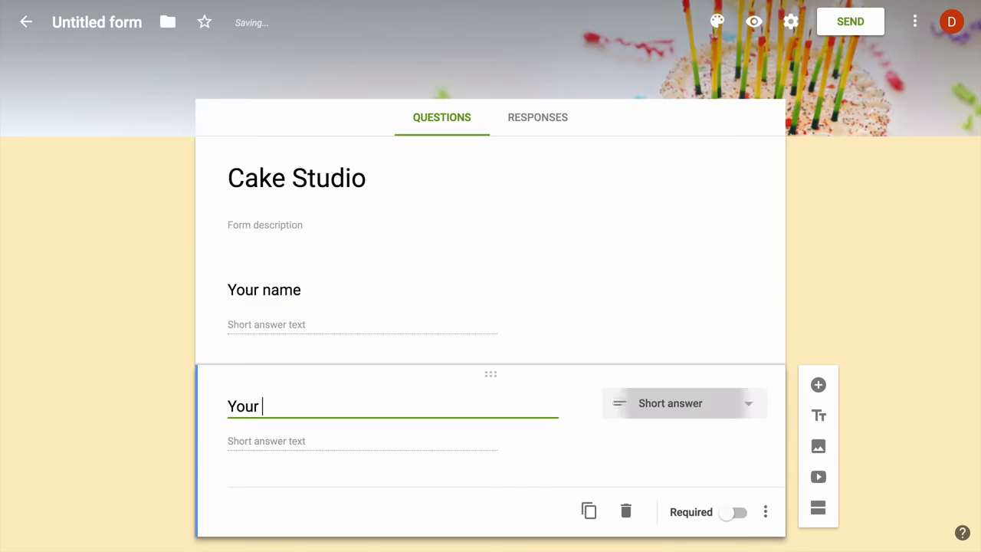
pyautogui.write('email address')
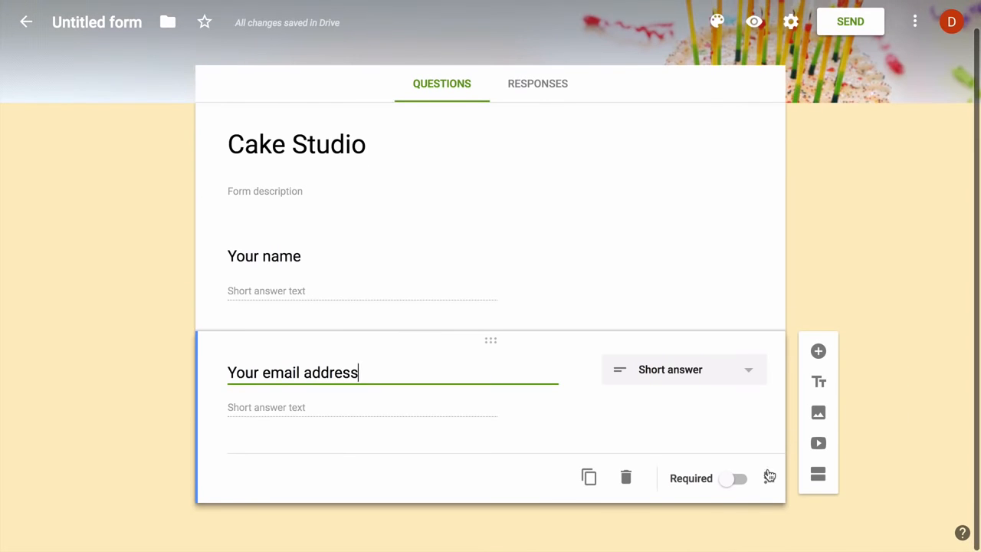
# Make the email question required, validated as Text > Email address with error text 'Please enter a valid emai'
pyautogui.click(767, 477)
pyautogui.click(821, 512)
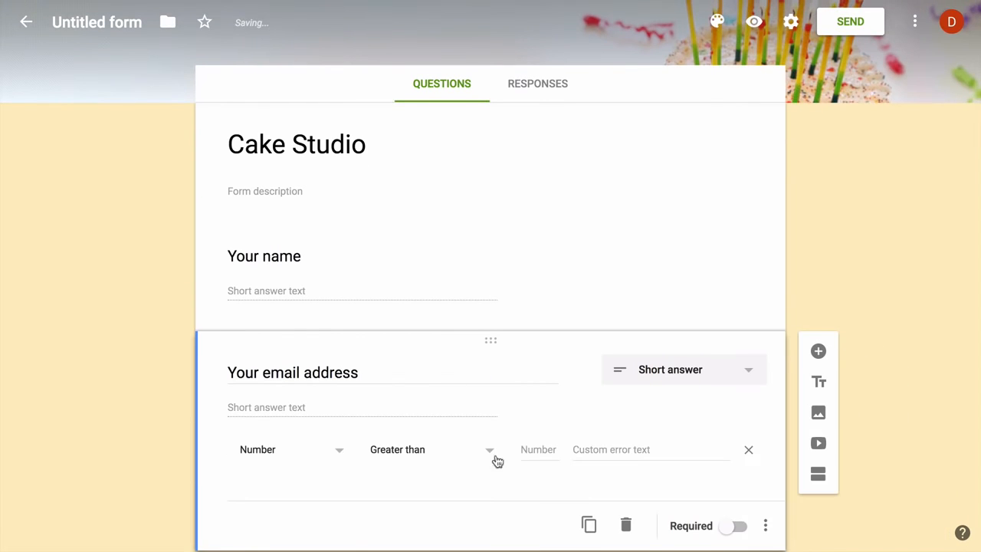
pyautogui.click(319, 450)
pyautogui.click(320, 452)
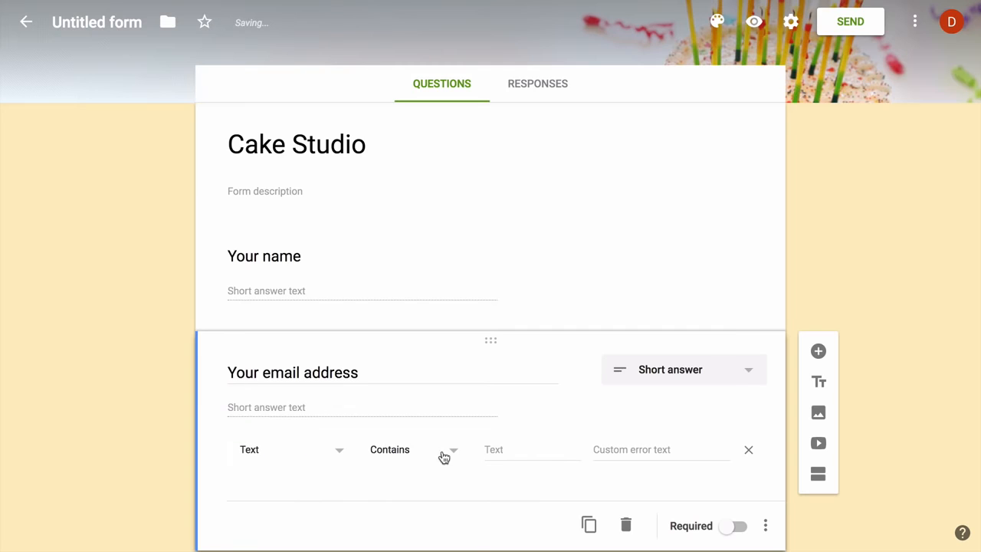
pyautogui.click(442, 457)
pyautogui.click(436, 490)
pyautogui.click(554, 449)
pyautogui.write('Please e')
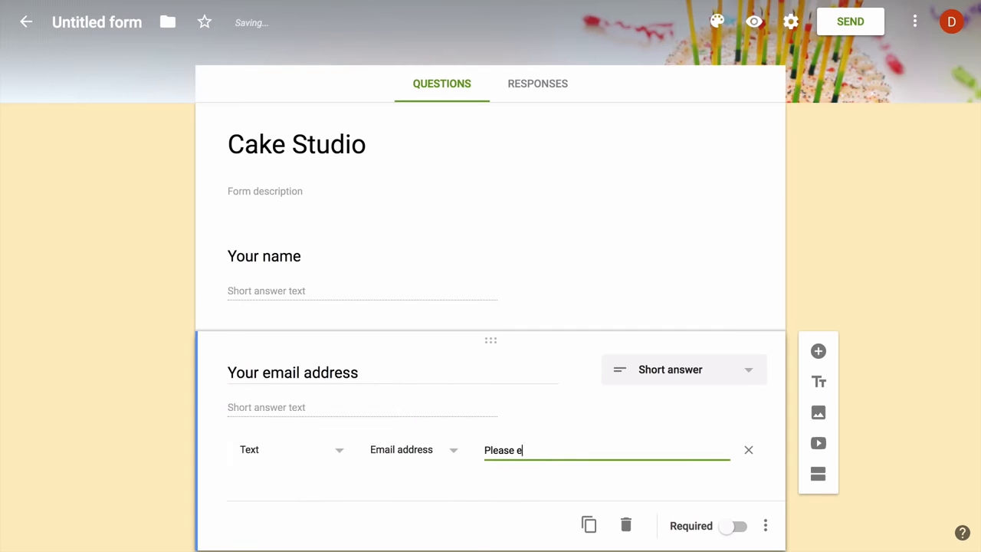
pyautogui.write('nter a valid email address')
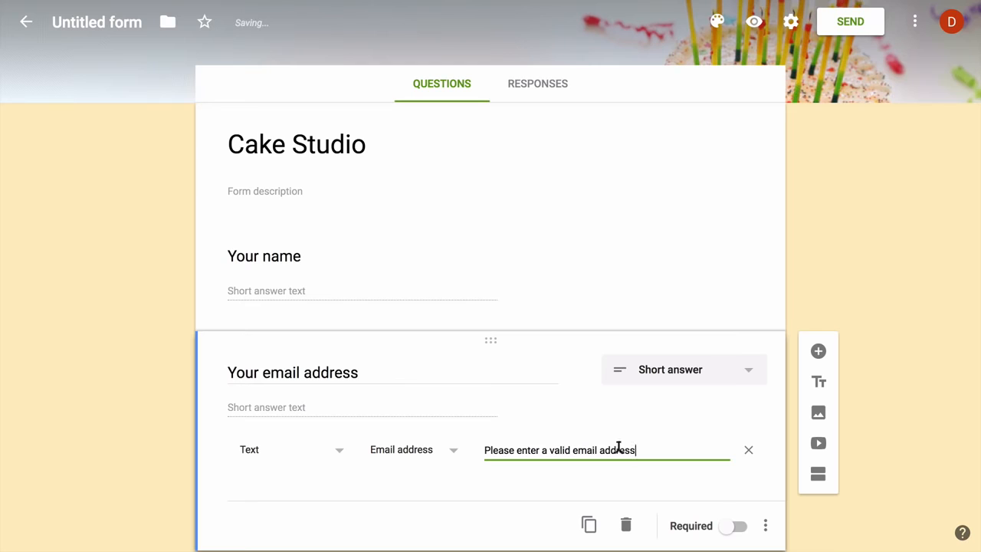
pyautogui.click(737, 525)
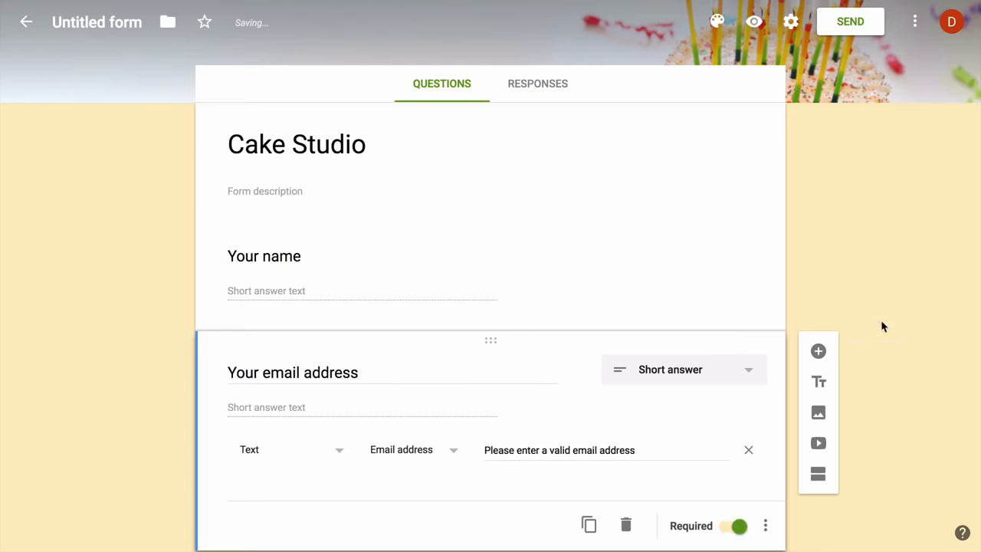
pyautogui.scroll(-1, 881, 326)
pyautogui.click(819, 301)
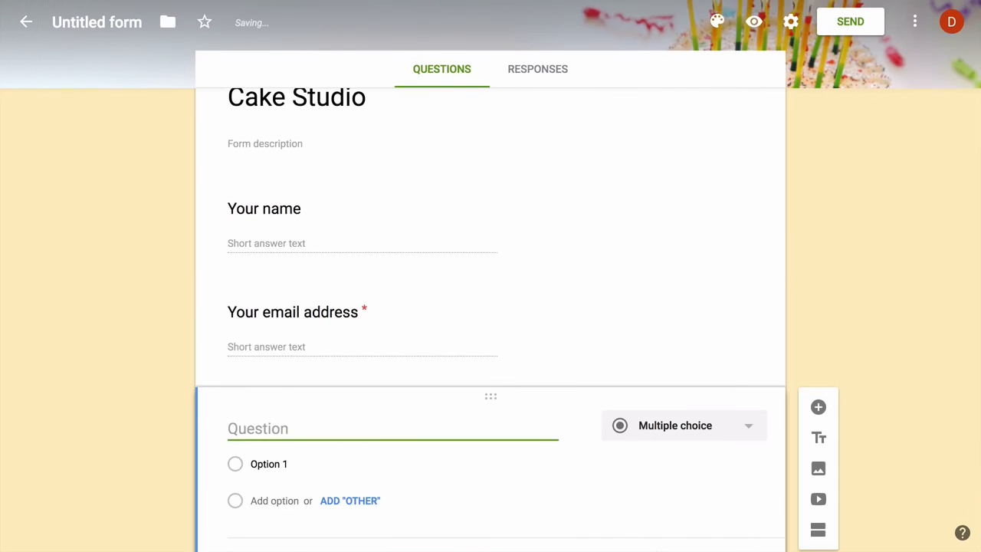
# Add a required 'Your postal address' question
pyautogui.write('Your postal add')
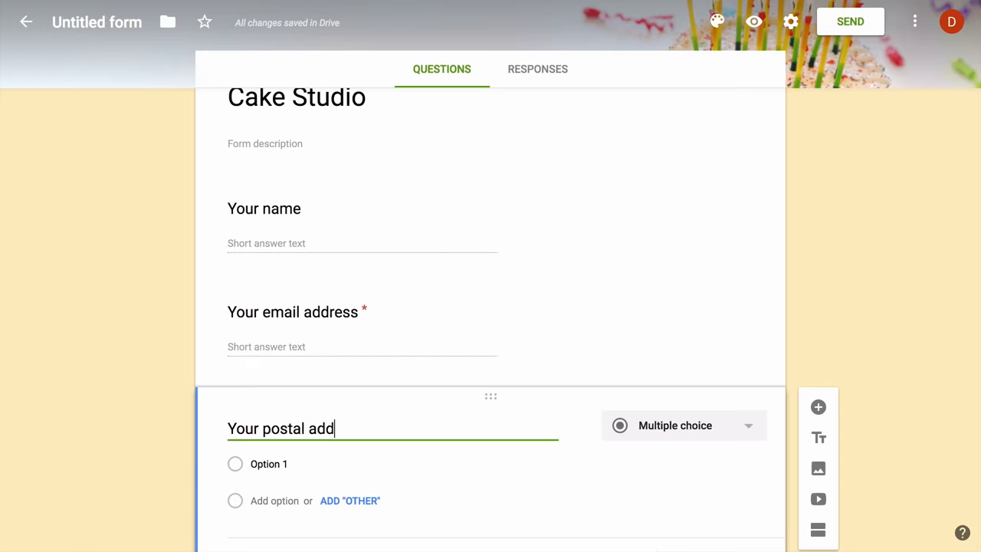
pyautogui.write('ress')
pyautogui.scroll(-1, 871, 263)
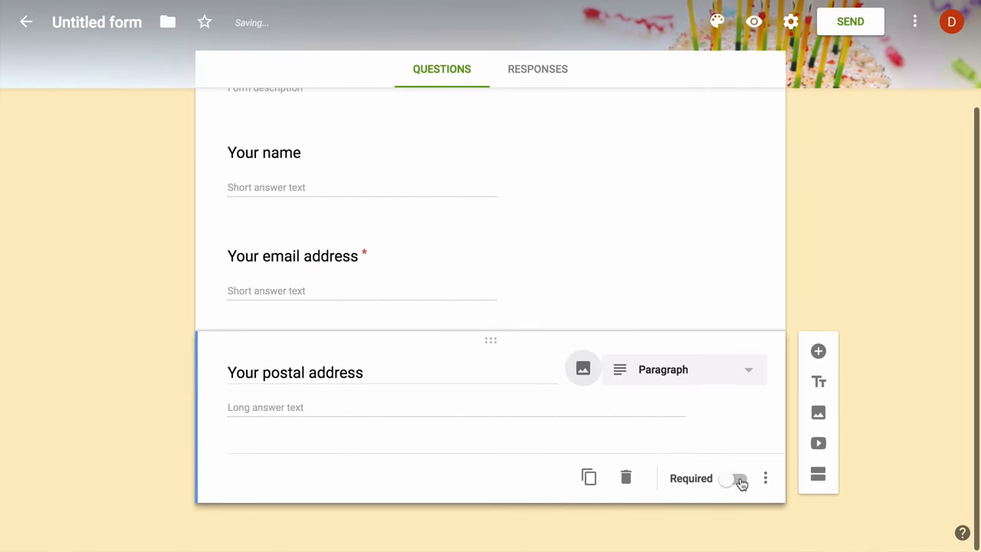
pyautogui.click(737, 480)
pyautogui.click(819, 351)
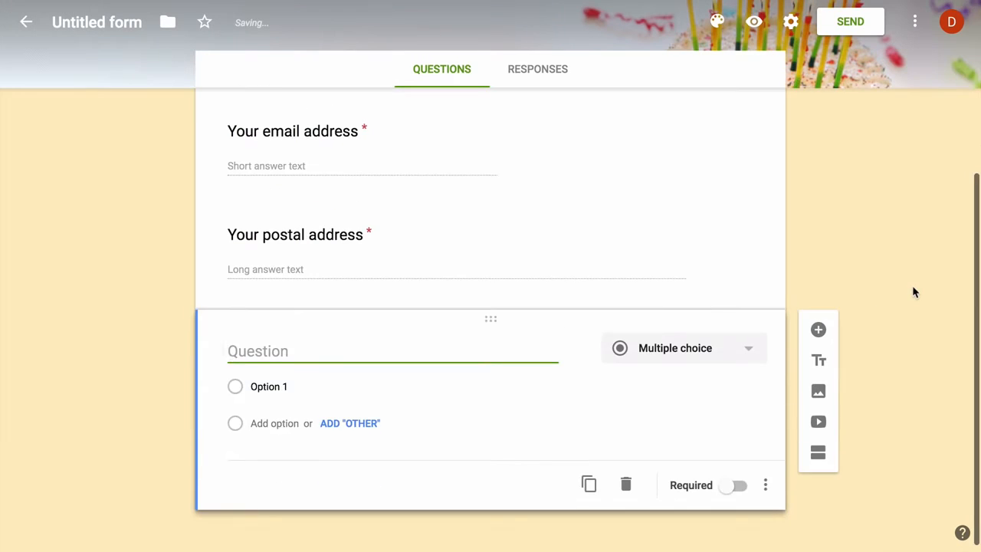
# Add required 'Which cake would you like to order' with Black Forest, Strawberry, Red Velvet, Chocolate Chip
pyautogui.write('Which cake would you l')
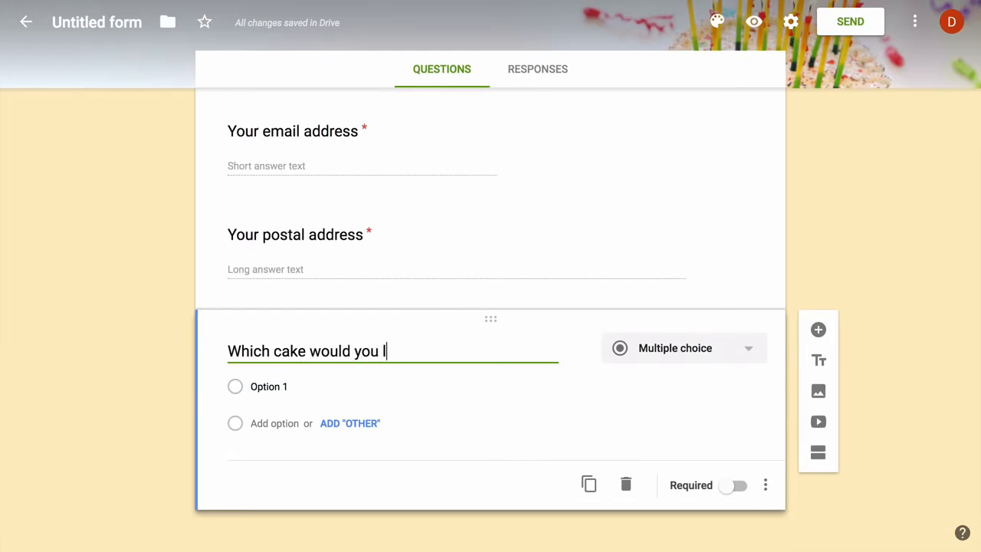
pyautogui.write('ike to order')
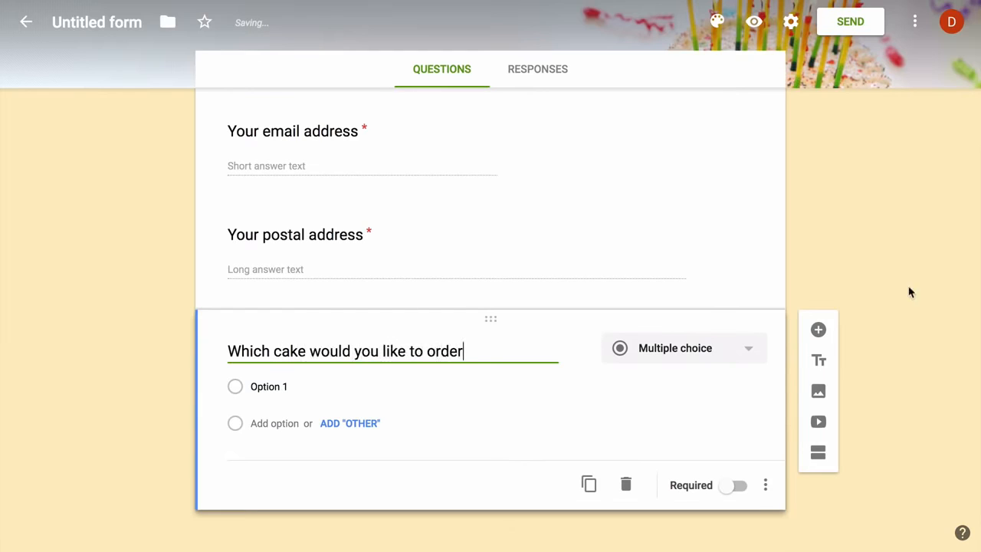
pyautogui.click(327, 385)
pyautogui.write('Black')
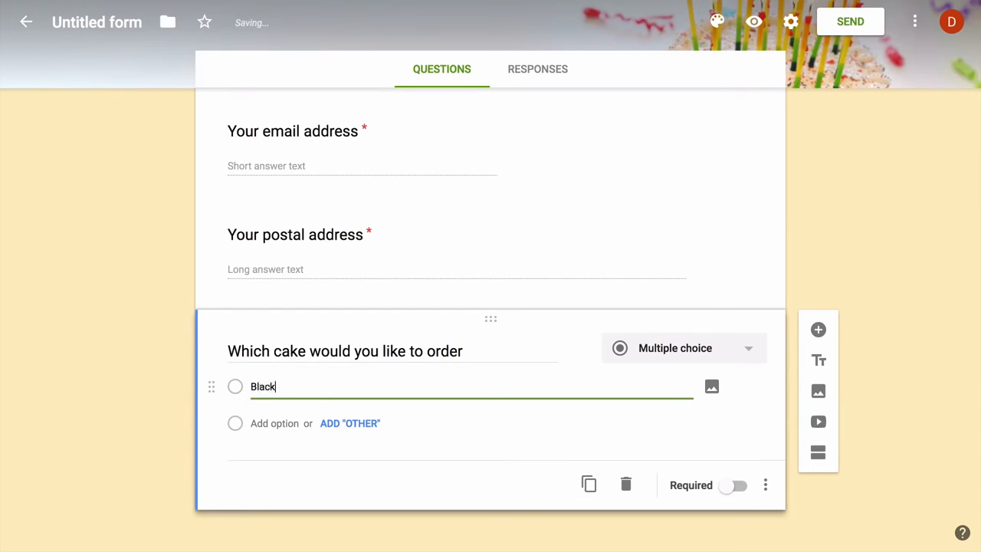
pyautogui.write(' Forest')
pyautogui.press('Tab')
pyautogui.press('Tab')
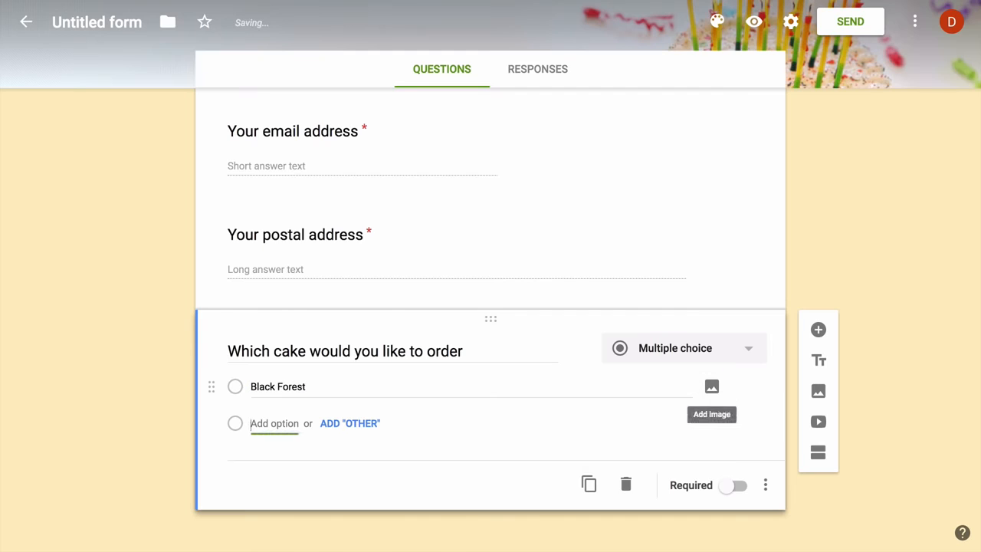
pyautogui.write('Strawberry')
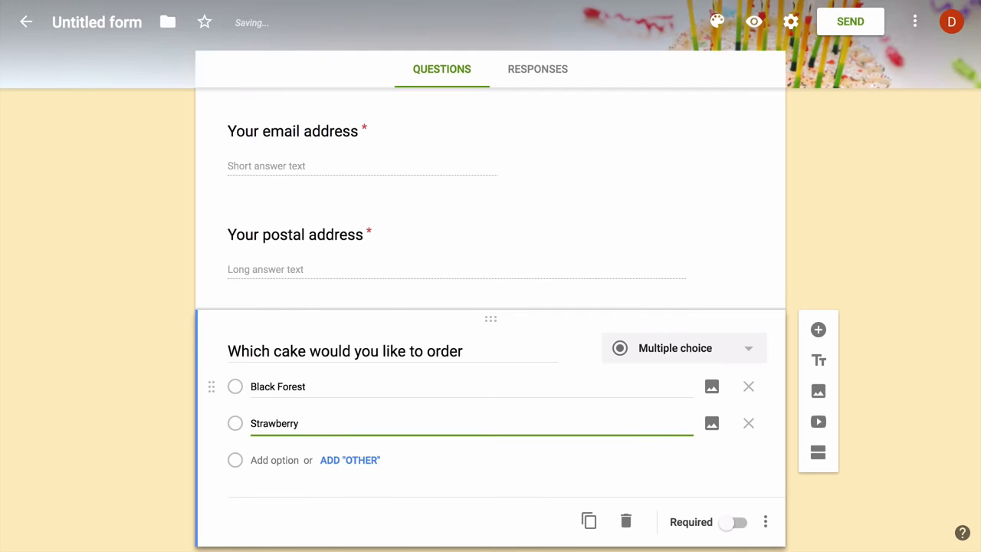
pyautogui.press('Tab')
pyautogui.press('Tab')
pyautogui.press('Tab')
pyautogui.write('Red Ve')
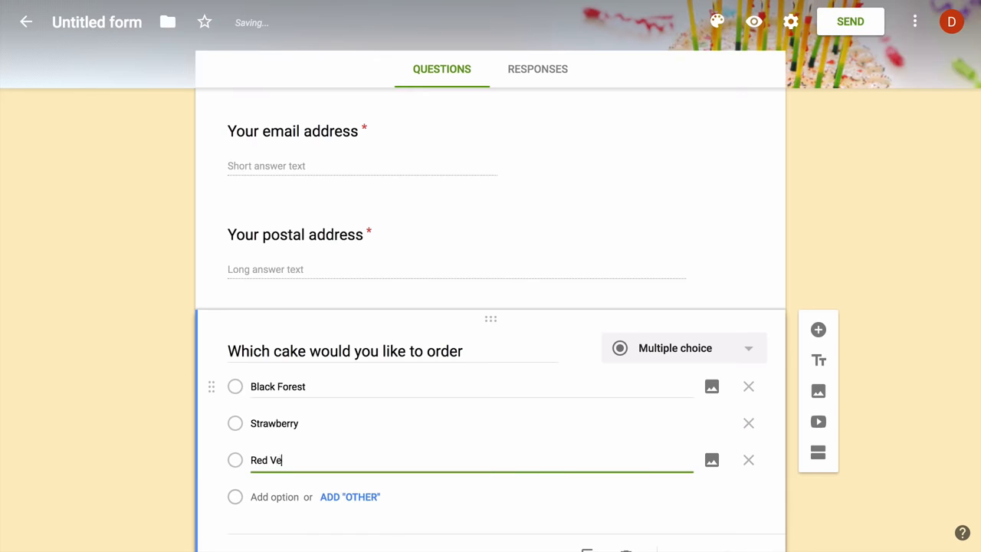
pyautogui.write('lvet')
pyautogui.press('Tab')
pyautogui.press('Tab')
pyautogui.press('Tab')
pyautogui.write('C')
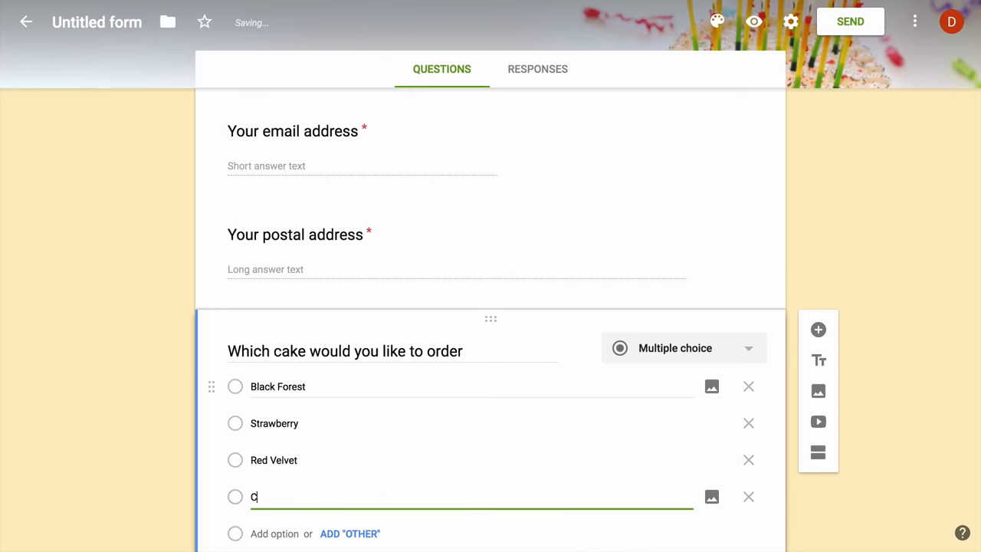
pyautogui.write('hocolate Chip')
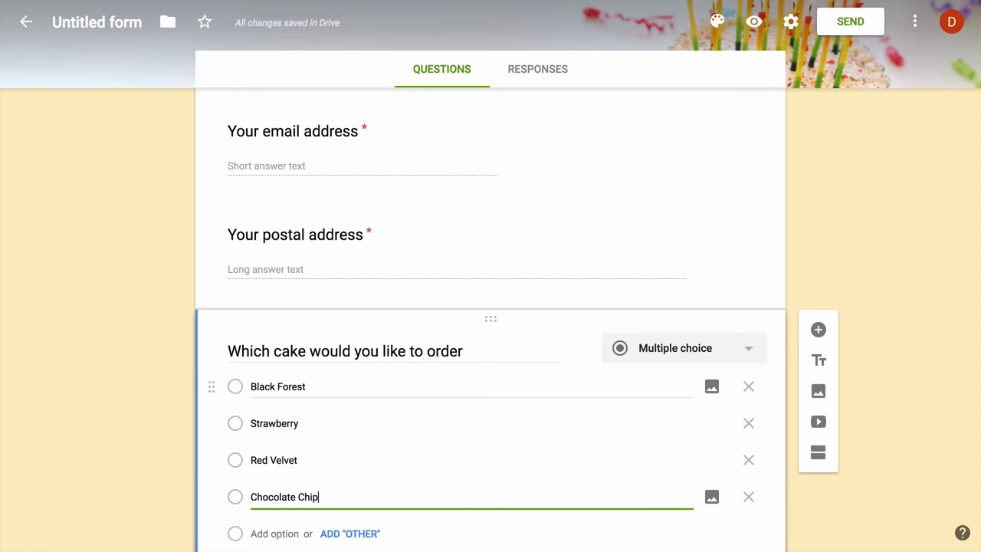
pyautogui.scroll(-2, 368, 372)
pyautogui.click(738, 480)
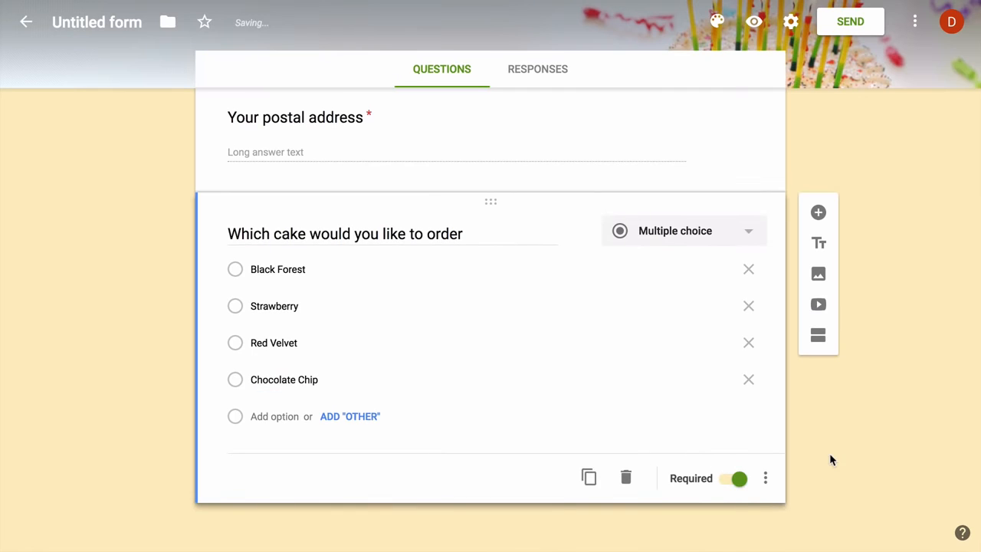
# Add a 'Would you like extra decoration' question with Yes and No answers
pyautogui.click(818, 212)
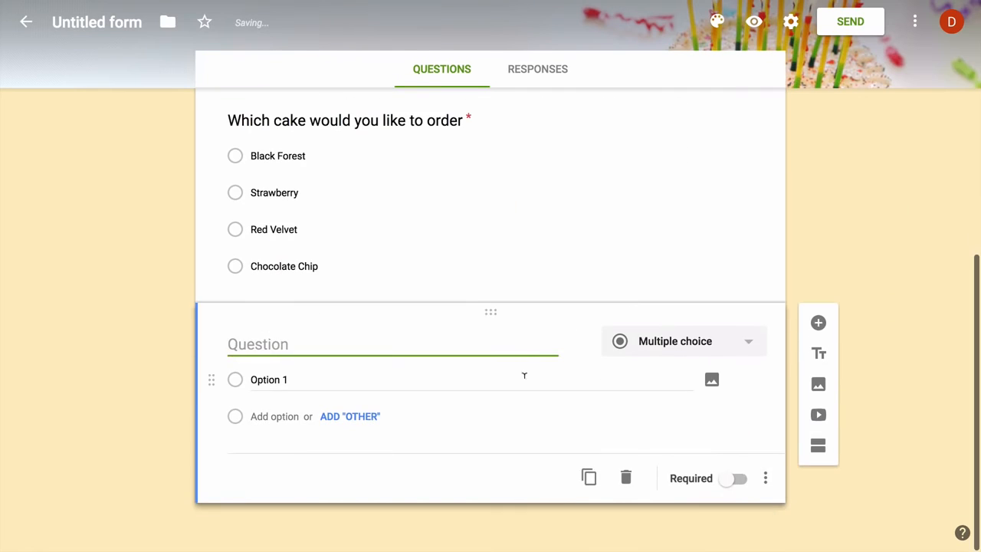
pyautogui.write('Would you like ')
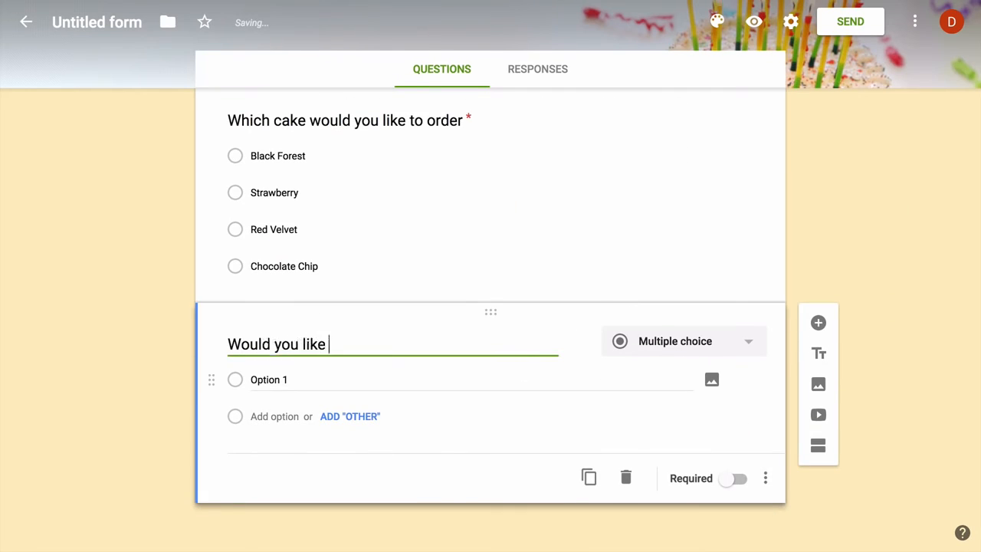
pyautogui.write('extra decoration')
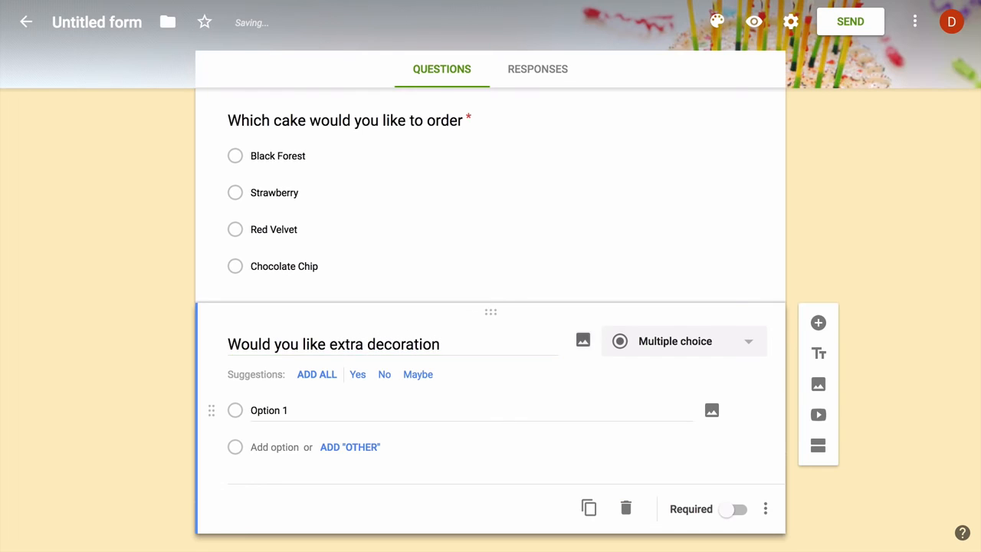
pyautogui.click(358, 377)
pyautogui.click(358, 377)
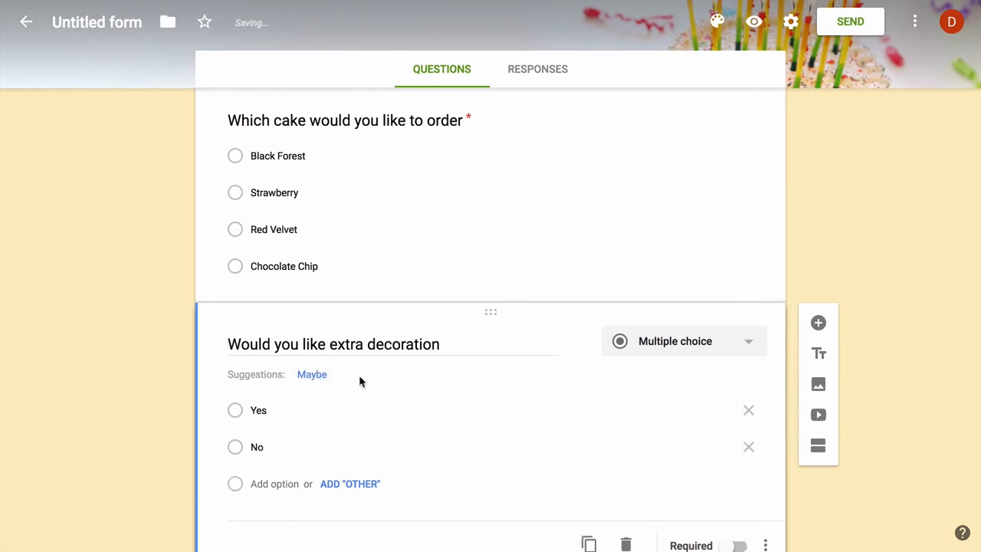
pyautogui.scroll(15, 844, 455)
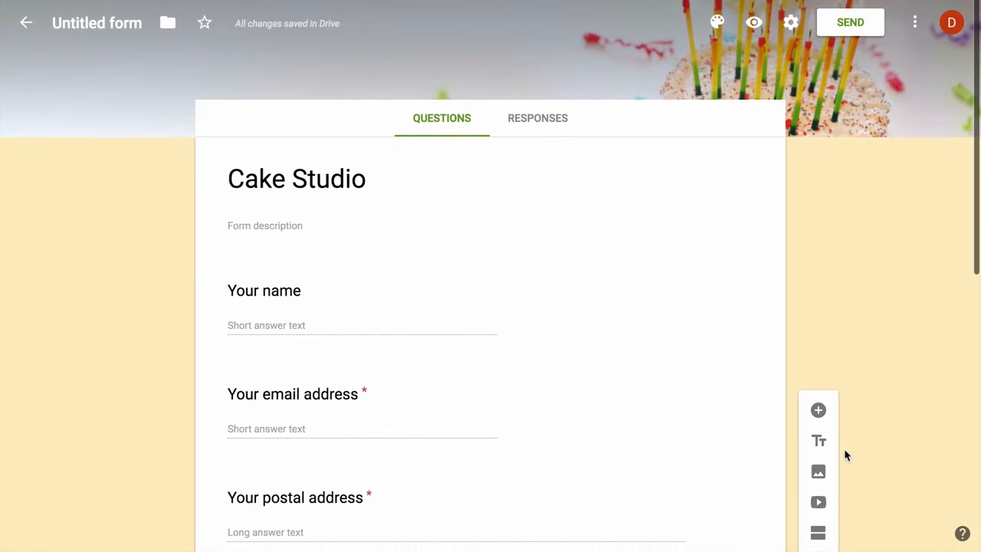
# Link responses to a new 'Cake Studio Responses' spreadsheet and open it from Drive
pyautogui.click(549, 122)
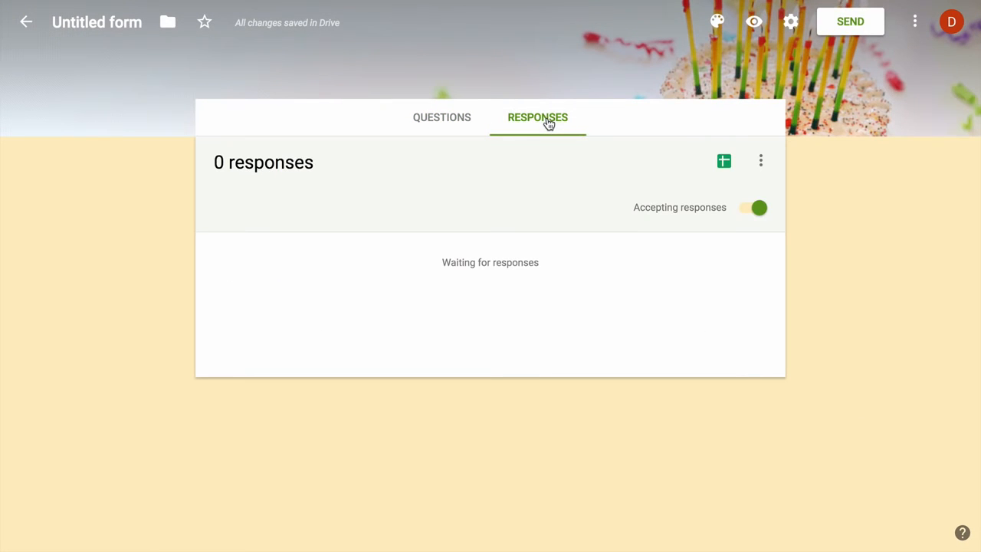
pyautogui.click(761, 161)
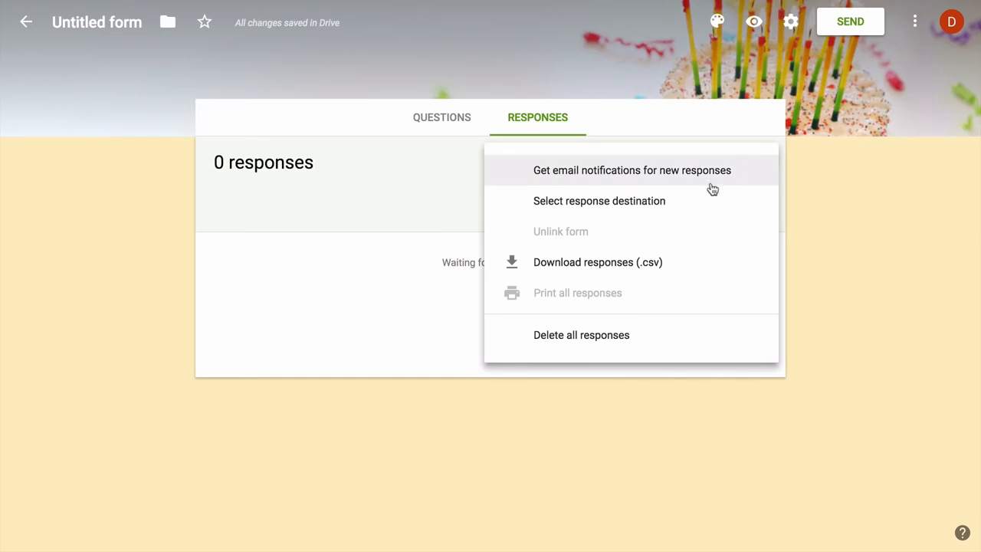
pyautogui.click(683, 201)
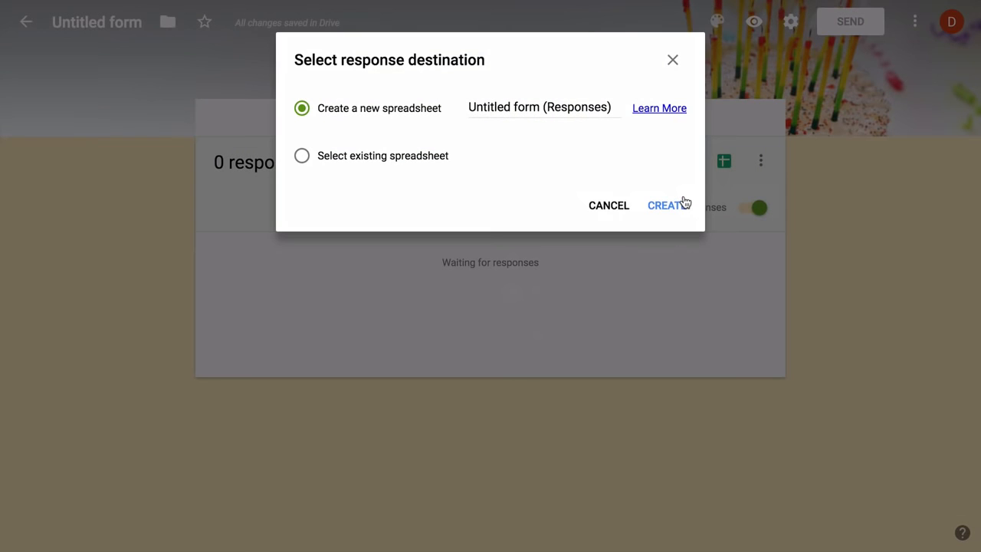
pyautogui.tripleClick(514, 107)
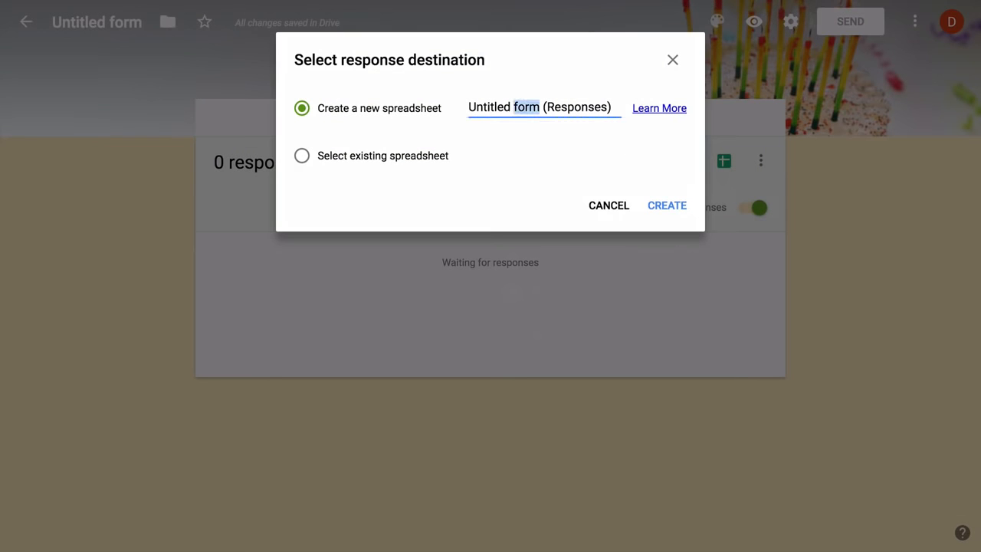
pyautogui.write('Cake Stud')
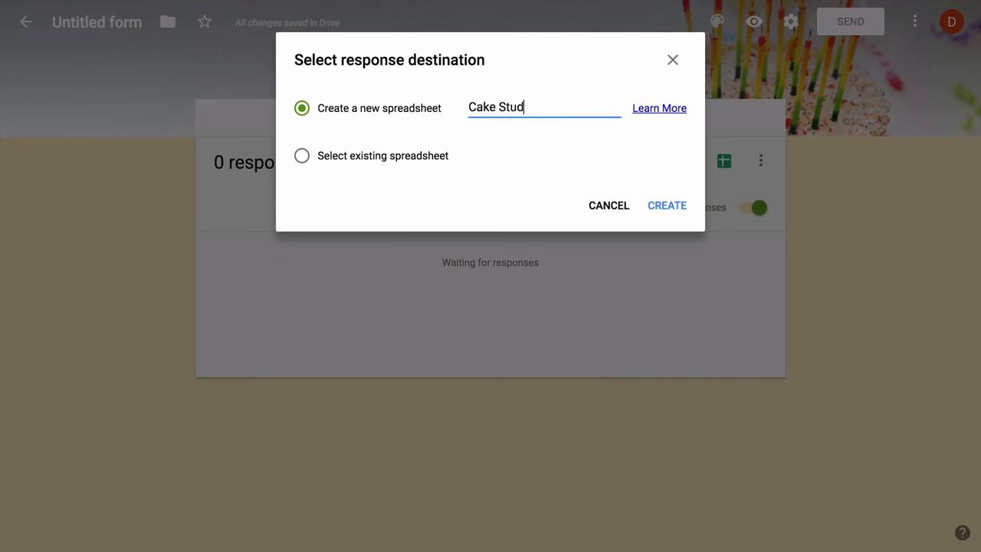
pyautogui.write('io Responses')
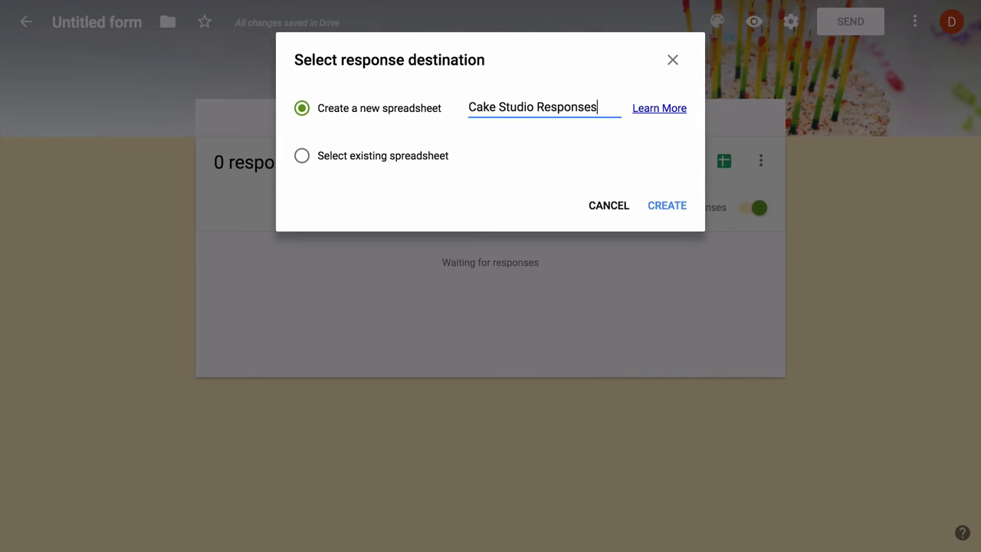
pyautogui.click(666, 207)
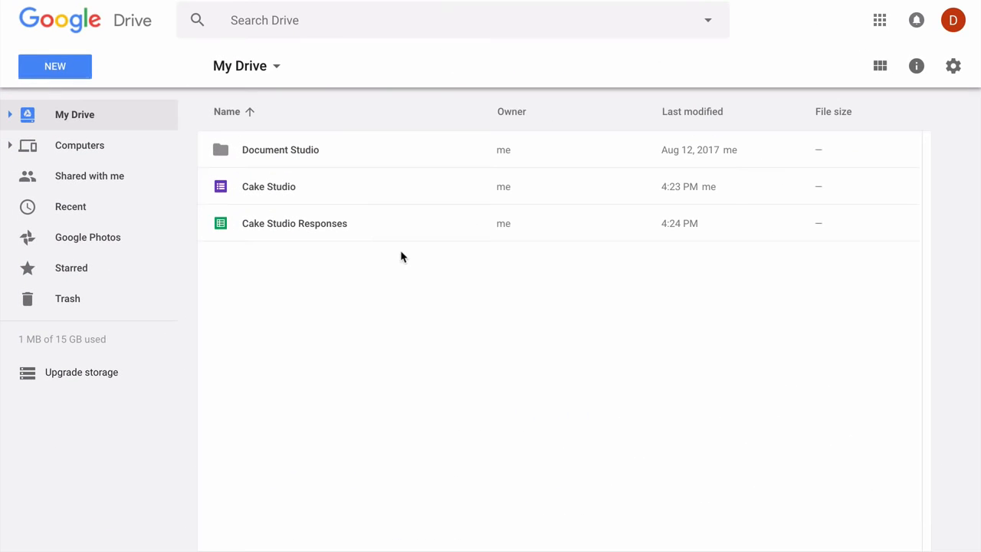
pyautogui.doubleClick(377, 221)
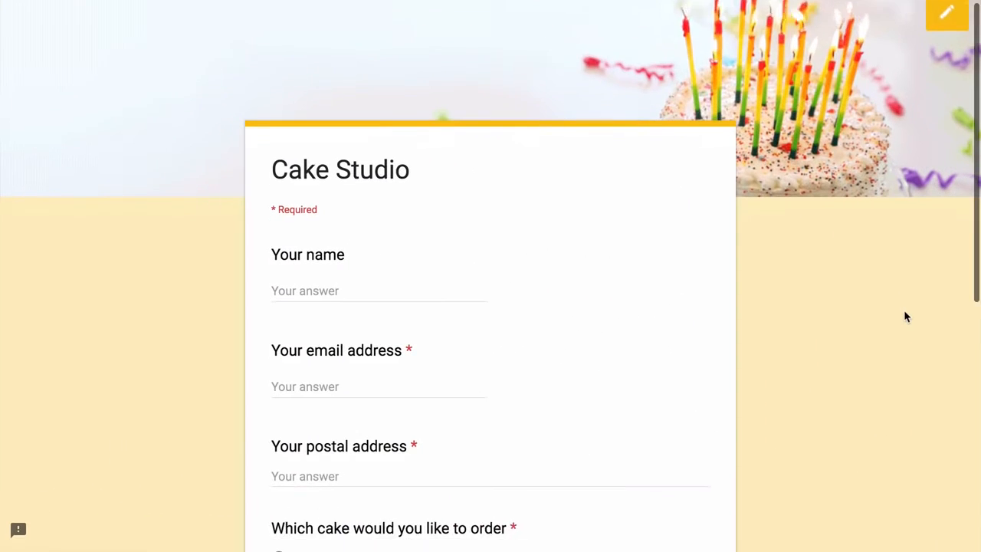
# Fill in a sample customer's name, e-mail and address, choose Black Forest with extra decoration, and submit
pyautogui.scroll(-3, 904, 315)
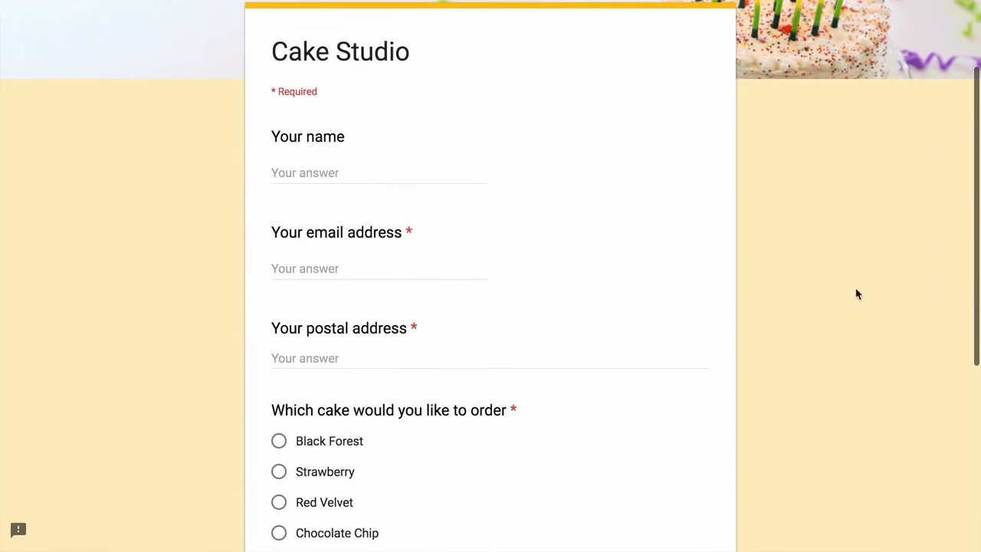
pyautogui.click(453, 173)
pyautogui.write('Angus')
pyautogui.press('Tab')
pyautogui.write('A')
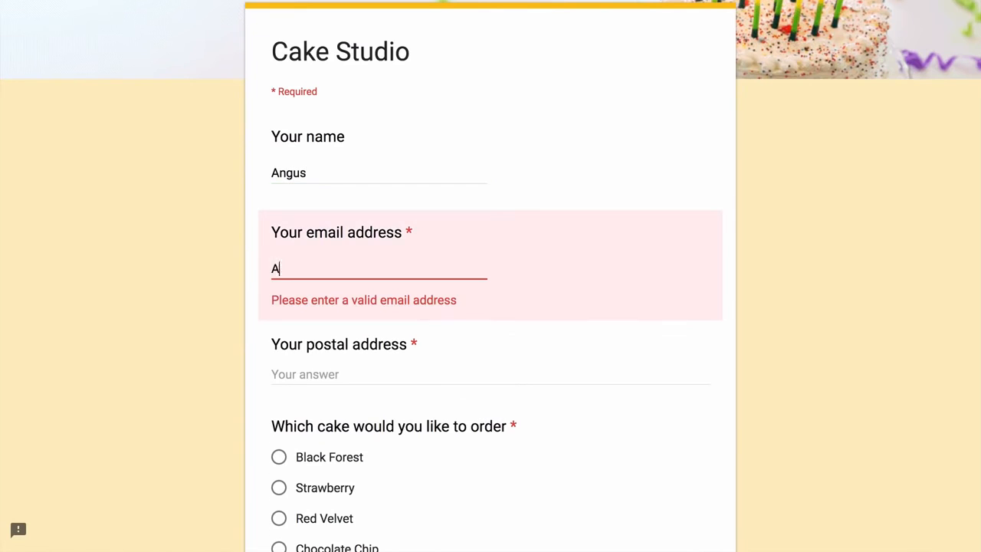
pyautogui.write('ngus@example')
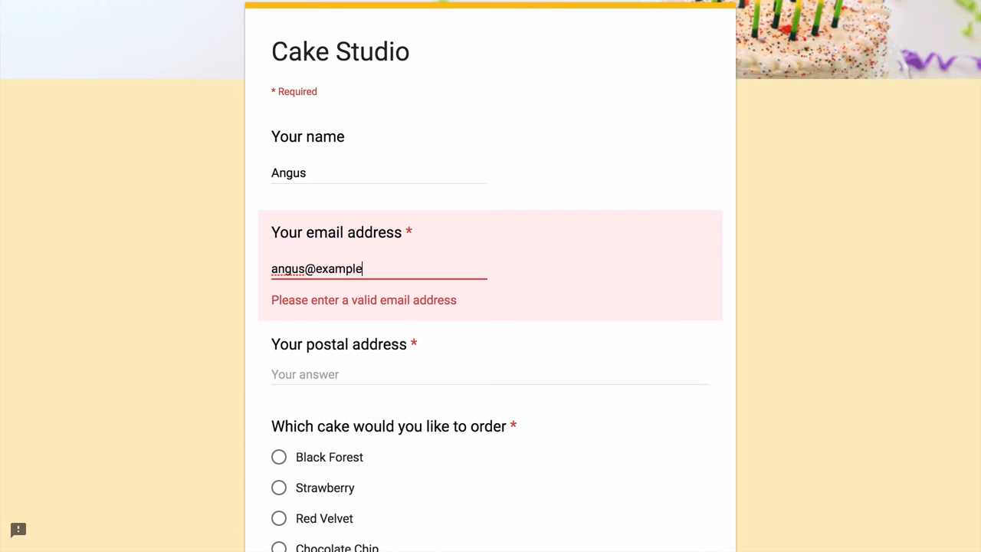
pyautogui.write('.com')
pyautogui.press('Tab')
pyautogui.write('N')
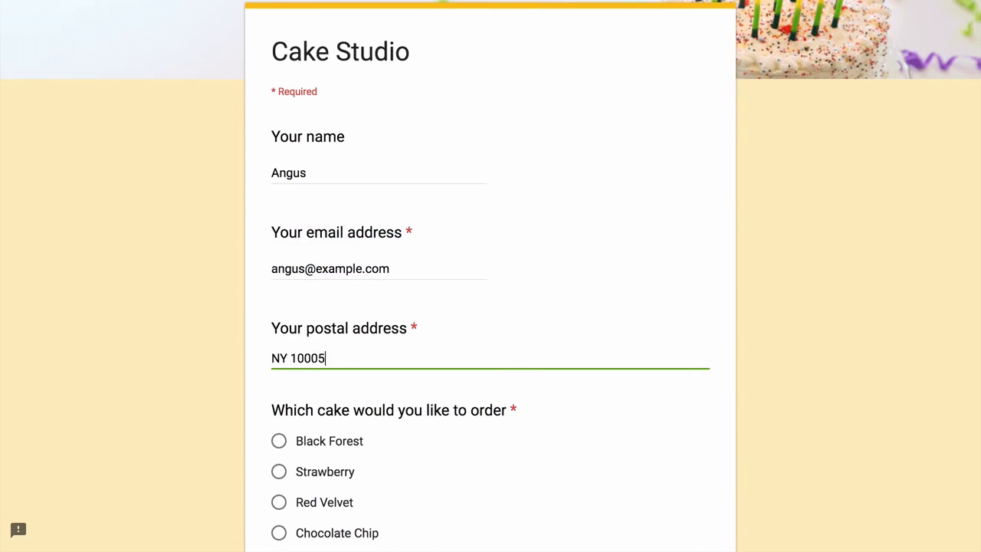
pyautogui.scroll(-4, 776, 310)
pyautogui.click(278, 111)
pyautogui.click(278, 287)
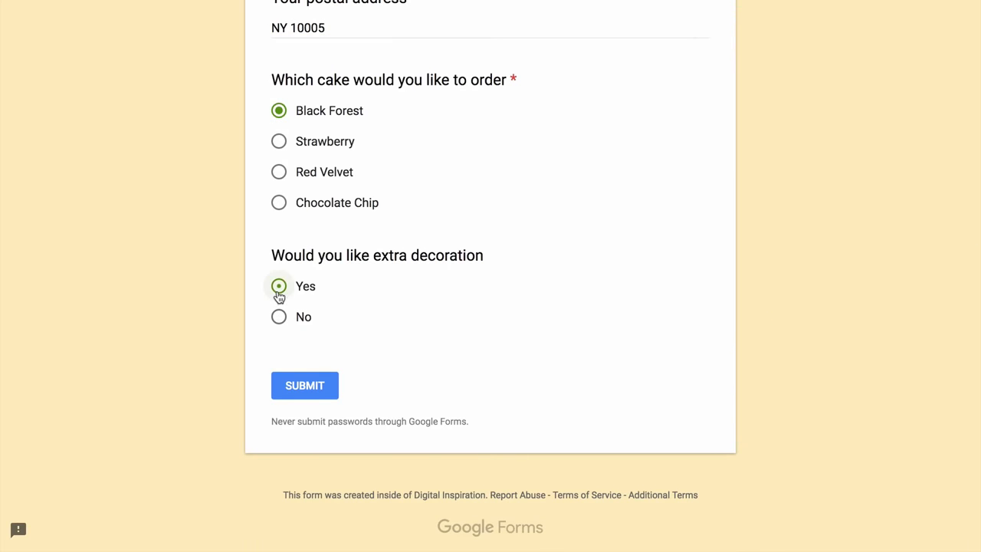
pyautogui.click(314, 389)
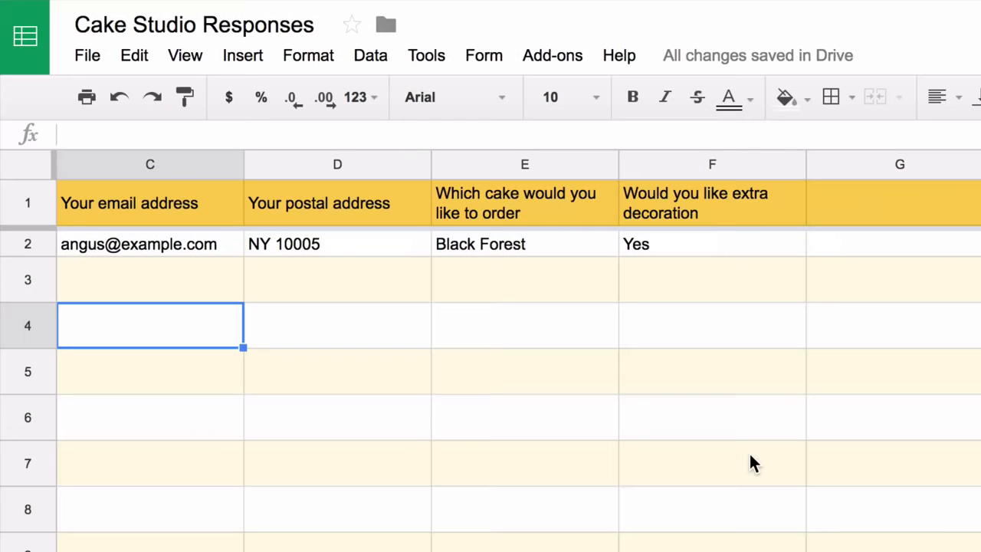
# Insert a new column left of column F and head it 'Cake Price'
pyautogui.click(733, 163)
pyautogui.rightClick(732, 158)
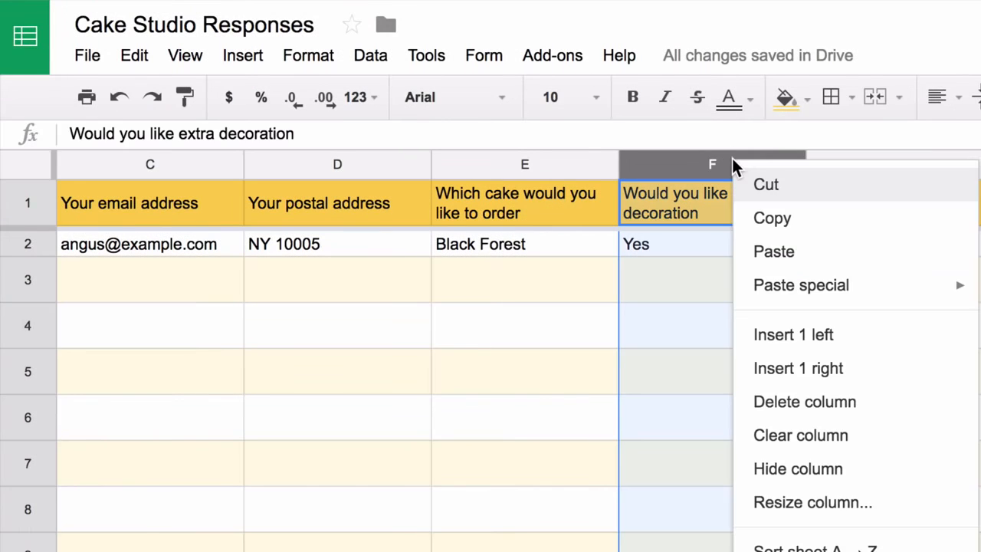
pyautogui.click(862, 349)
pyautogui.write('Cak')
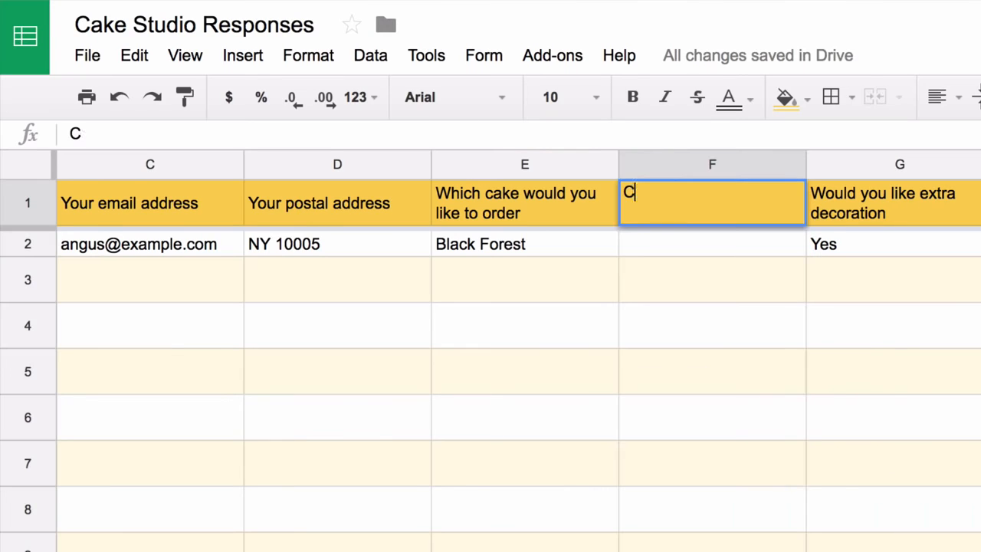
pyautogui.write('e Price')
pyautogui.press('Return')
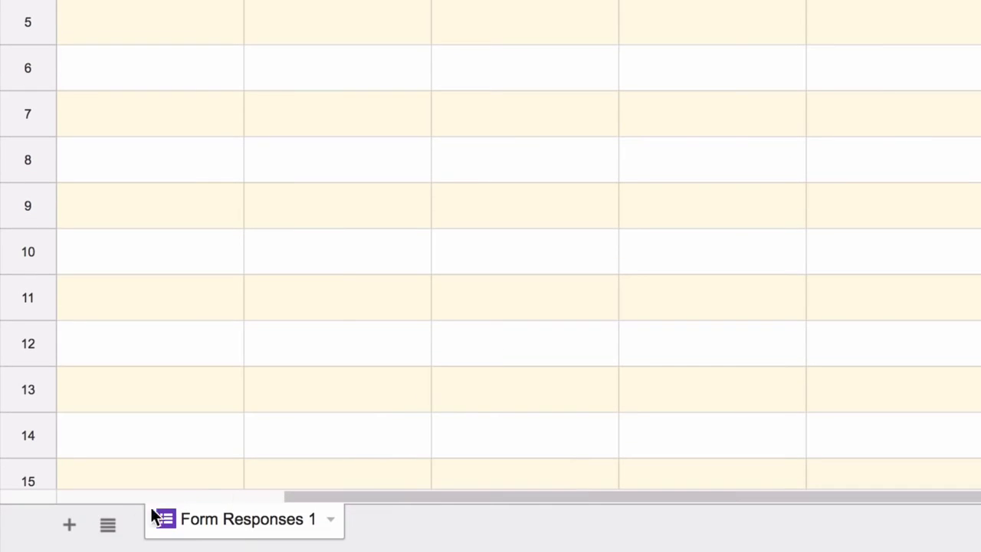
# Add a new sheet named 'Price'
pyautogui.click(70, 524)
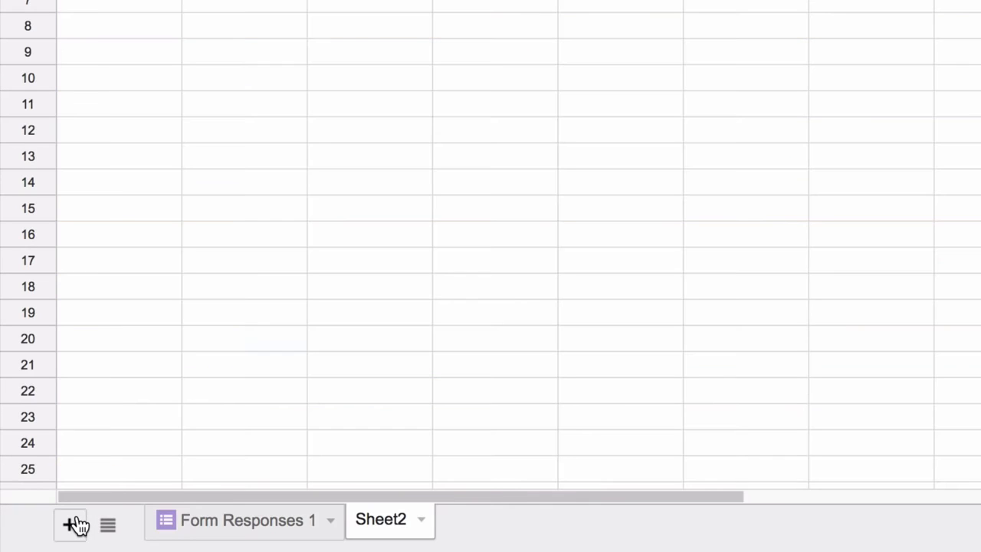
pyautogui.click(424, 520)
pyautogui.click(460, 274)
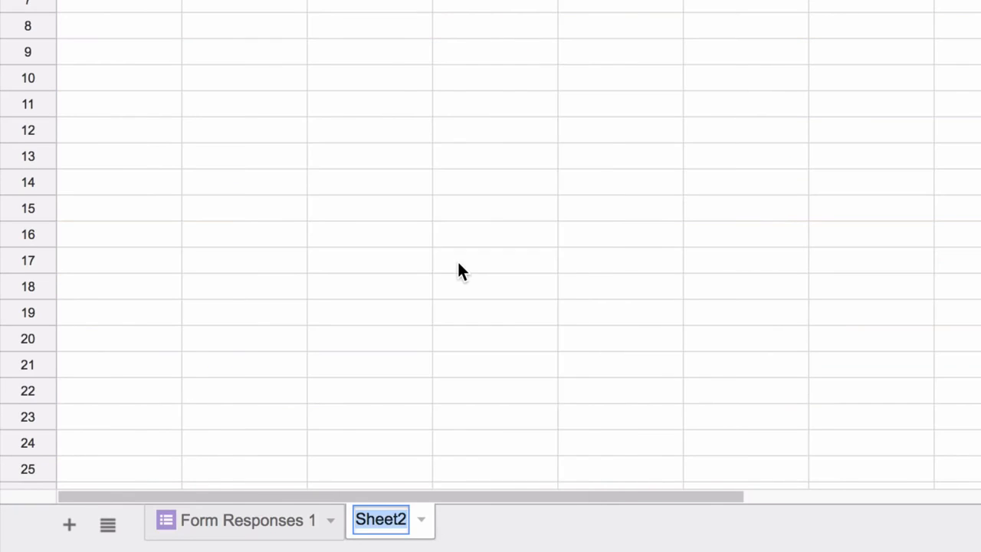
pyautogui.write('Price')
pyautogui.press('Return')
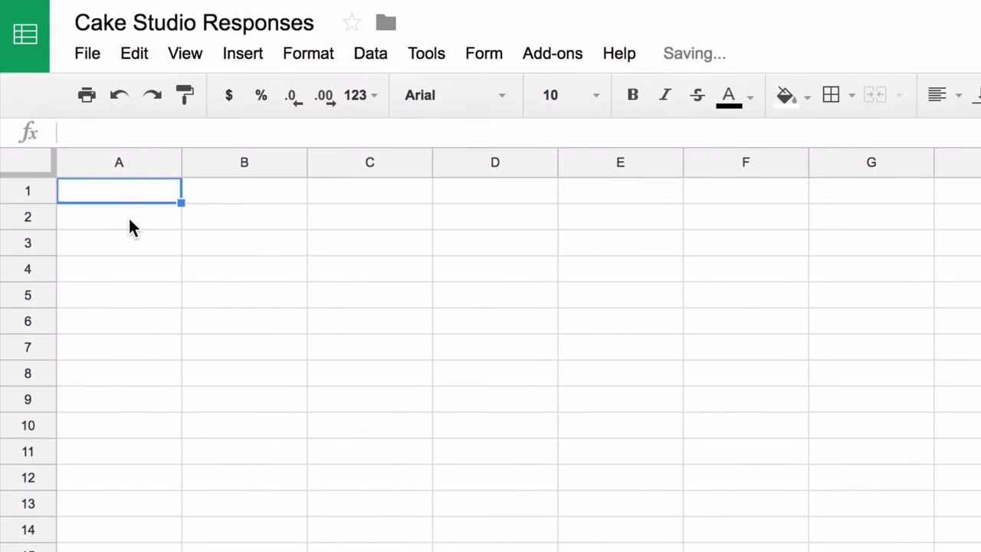
# Enter headers Cake Name and Cake Price, and list Black Forest, Strawberry, Red Velvet, Chocolate Chip
pyautogui.write('Cake ')
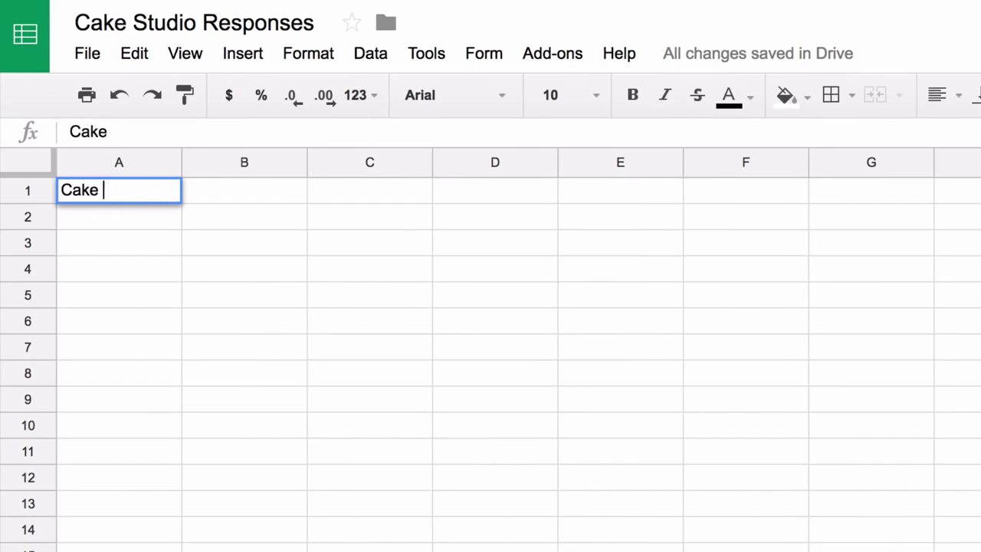
pyautogui.write('Name')
pyautogui.press('Tab')
pyautogui.write('Cake Price')
pyautogui.press('Return')
pyautogui.write('Bla')
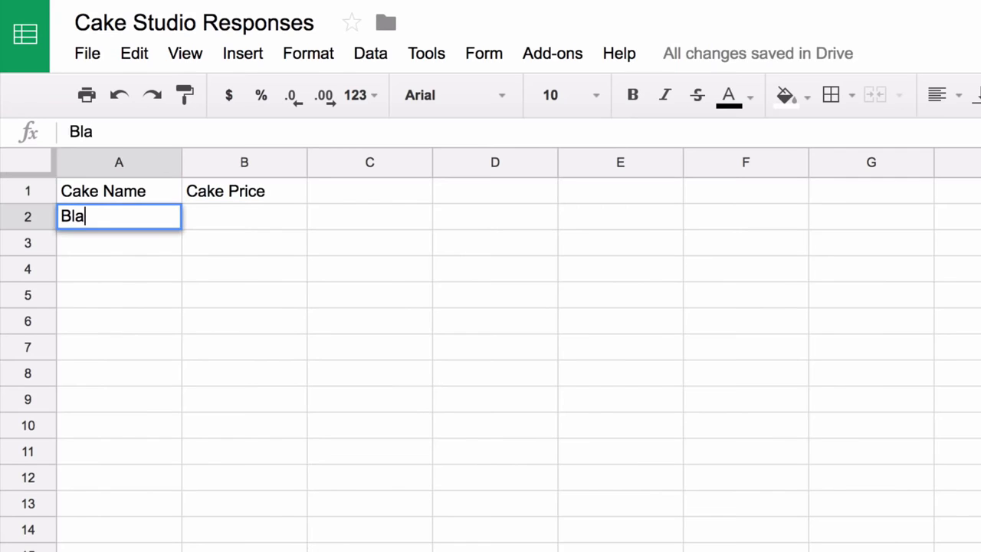
pyautogui.write('ck Forest')
pyautogui.press('Return')
pyautogui.write('Strawberry')
pyautogui.press('Return')
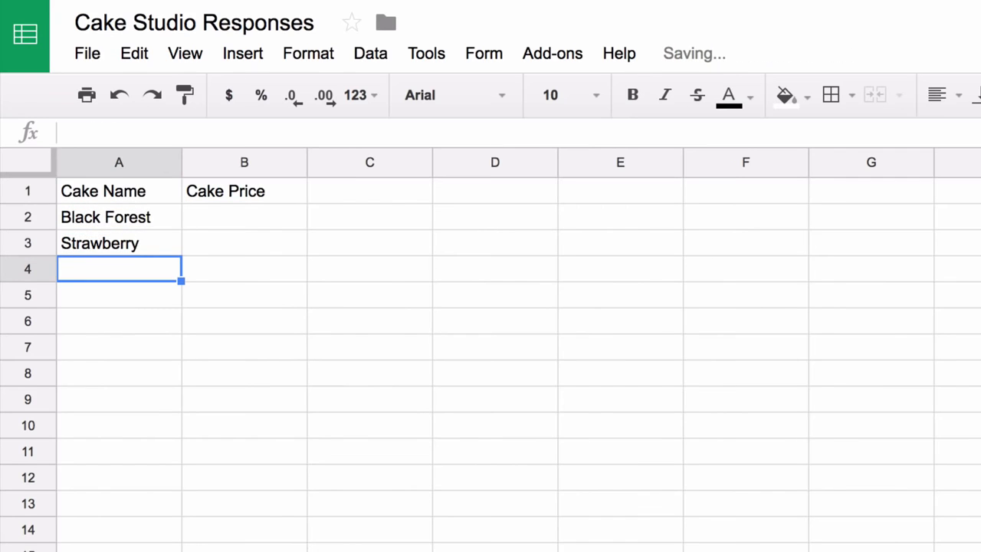
pyautogui.write('Red Velvet')
pyautogui.press('Return')
pyautogui.write('Chocol')
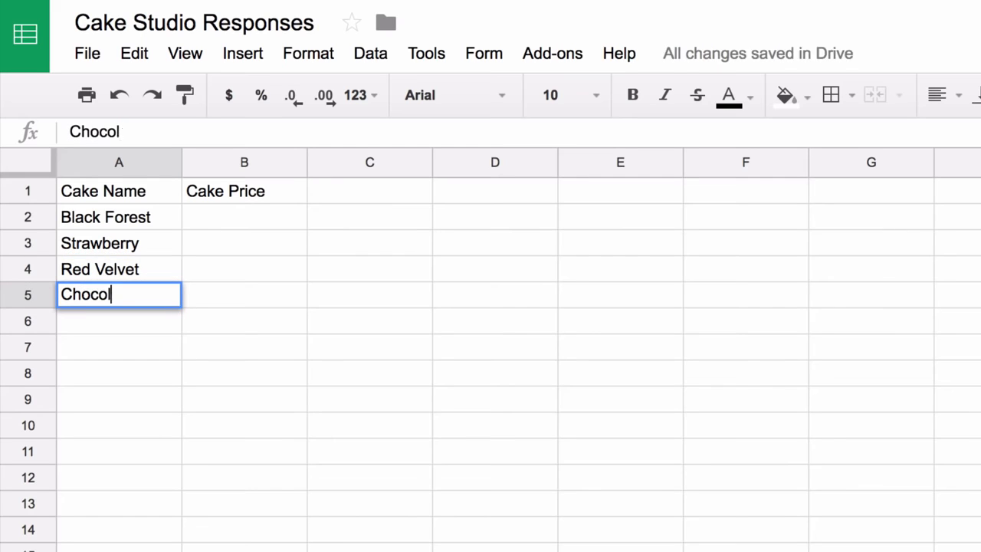
pyautogui.write('ate Chip')
pyautogui.press('Return')
pyautogui.press('Up')
# Enter the cake prices 12.22, 2.21, 12.87 and 15.22 in B2:B5
pyautogui.write('12.22')
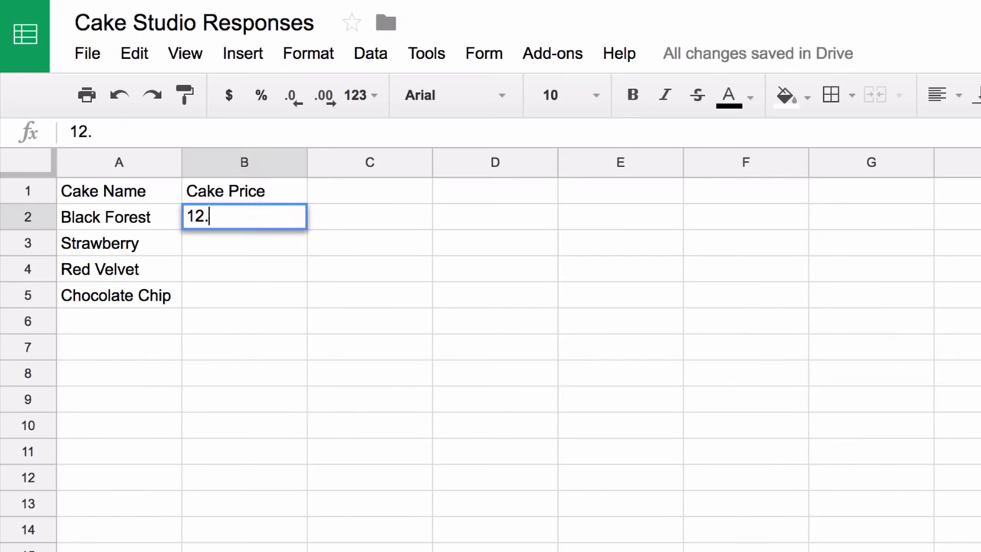
pyautogui.press('Return')
pyautogui.write('2.21')
pyautogui.press('Return')
pyautogui.write('12.87')
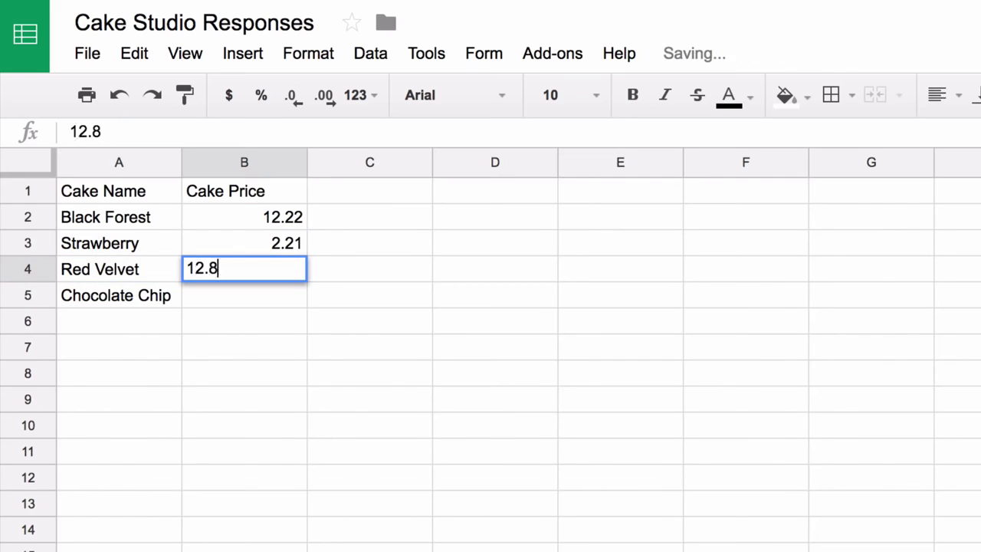
pyautogui.press('Return')
pyautogui.write('15.22')
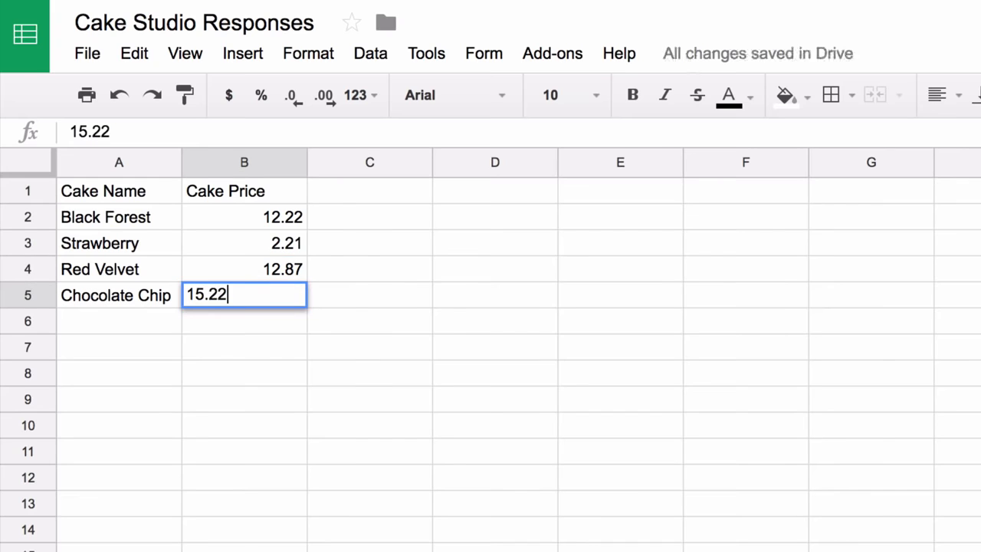
pyautogui.press('Up')
pyautogui.press('Down')
pyautogui.press('Down')
pyautogui.press('Down')
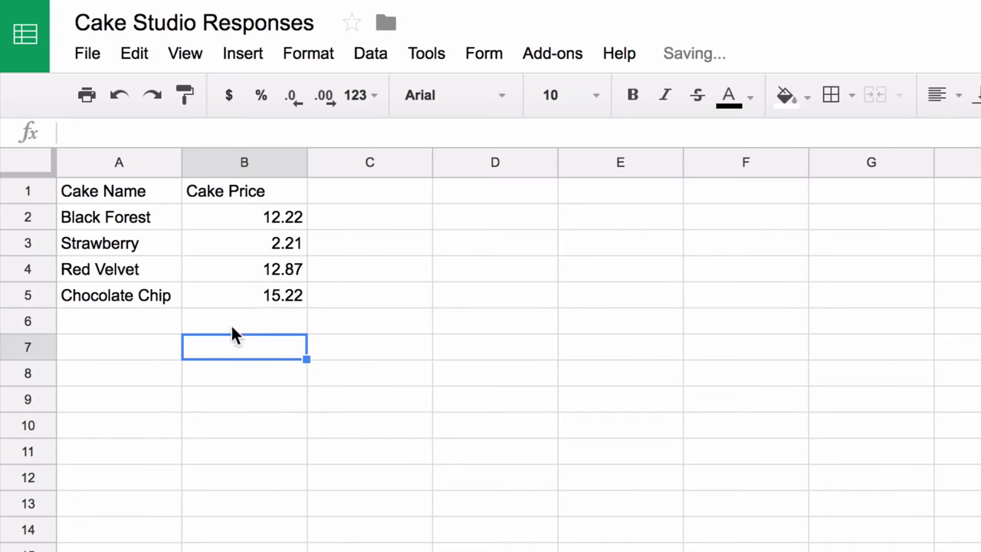
# Format the Cake Price column as dollar currency
pyautogui.click(244, 160)
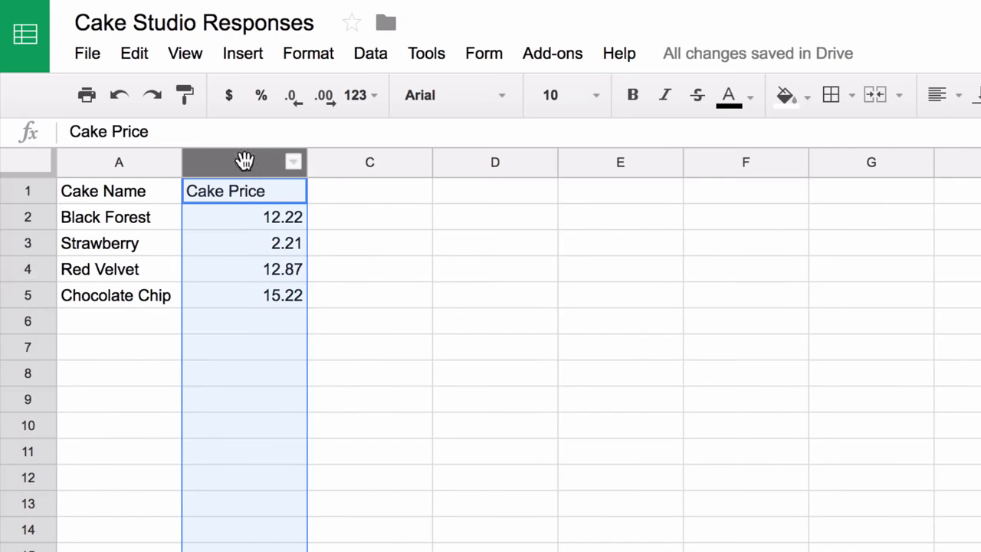
pyautogui.click(321, 53)
pyautogui.moveTo(350, 97)
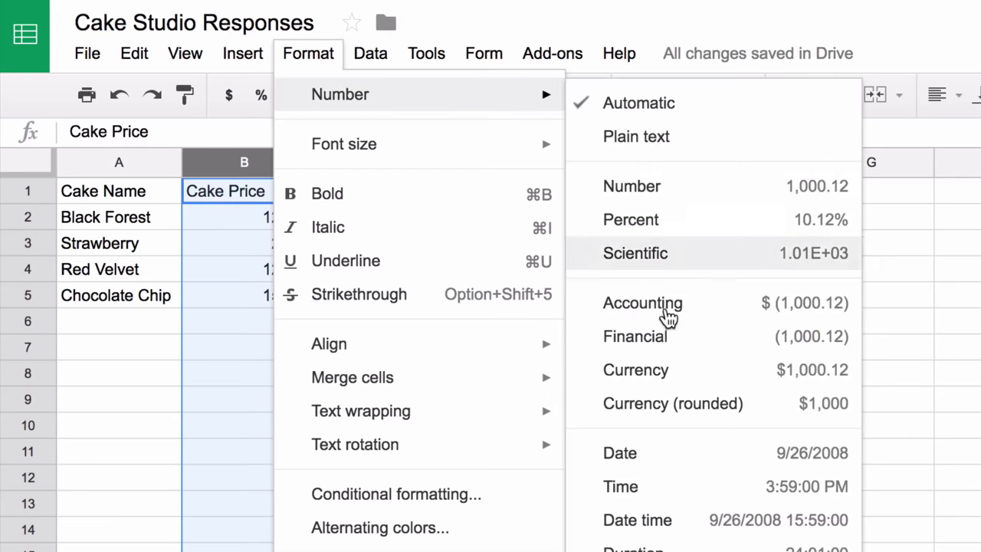
pyautogui.click(672, 370)
pyautogui.click(516, 305)
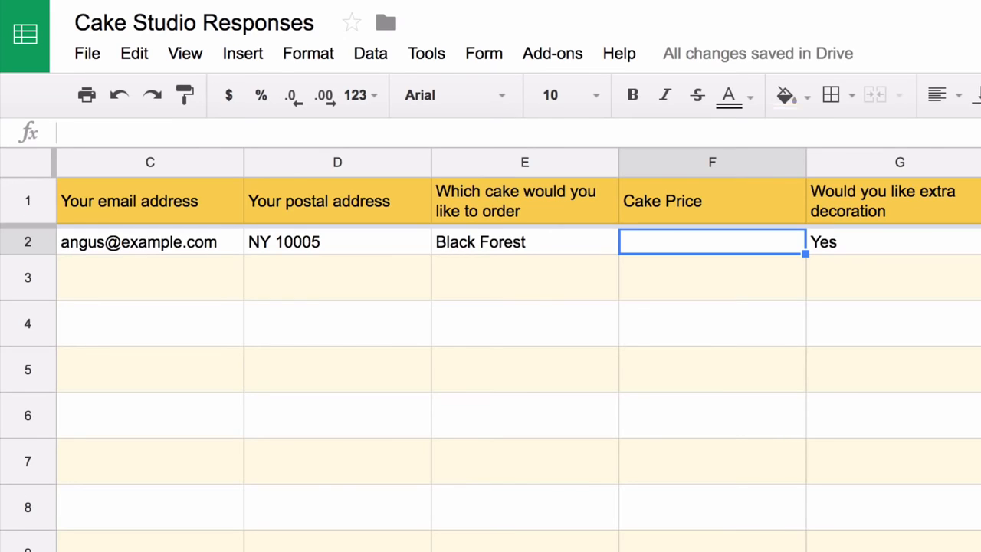
# Enter =VLOOKUP(E2,Price!A2:B5,2,FALSE) in F2 to look up the cake's price
pyautogui.write('=V')
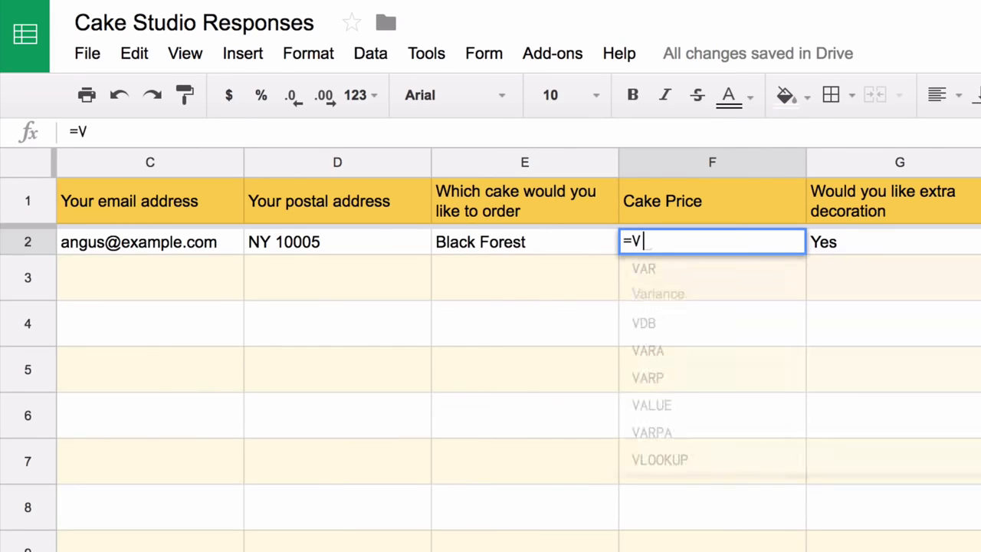
pyautogui.write('LOOKUP(')
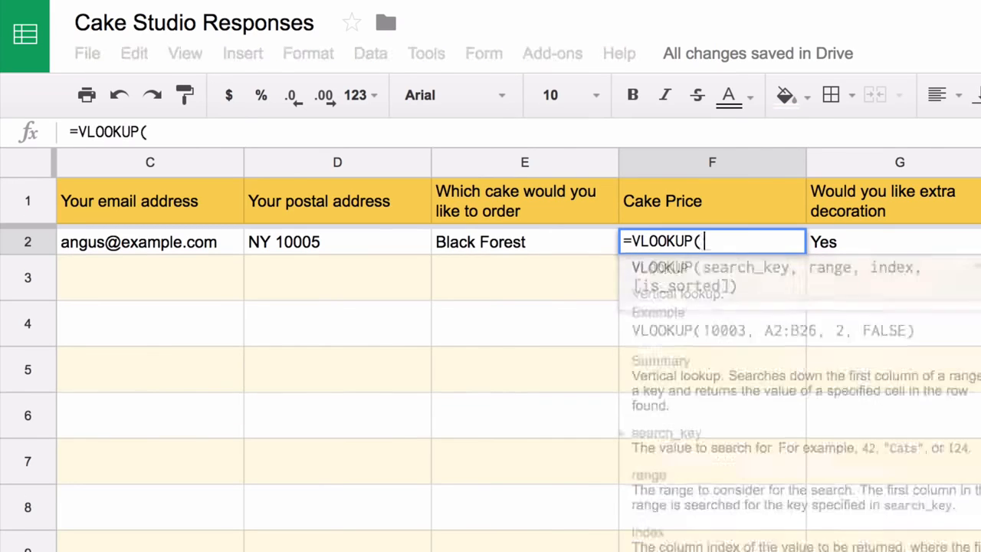
pyautogui.click(555, 245)
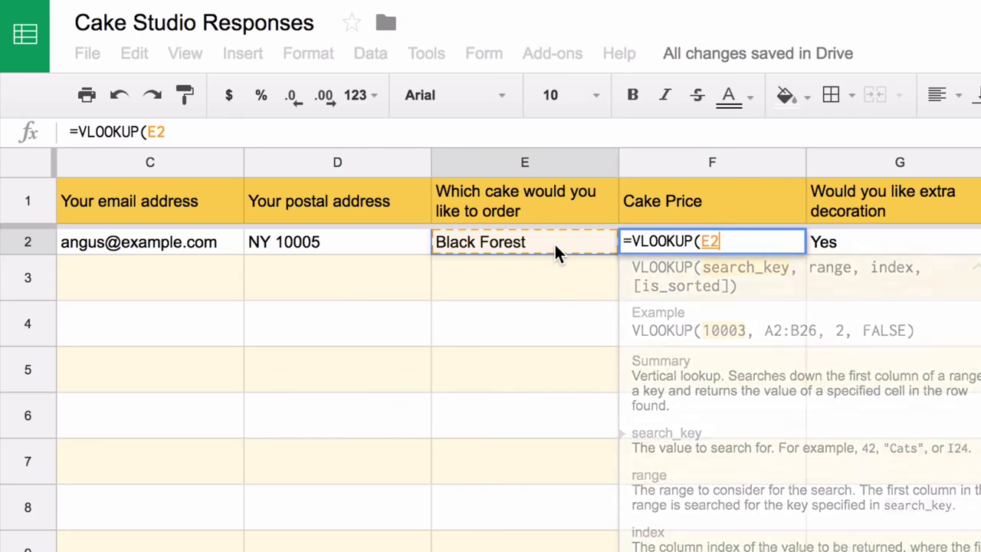
pyautogui.write(',')
pyautogui.click(357, 551)
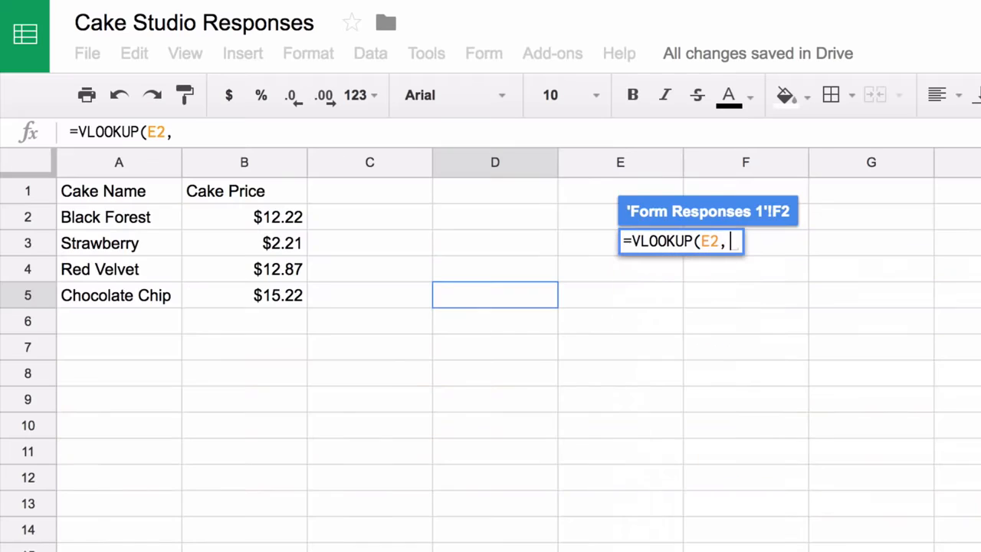
pyautogui.moveTo(134, 217); pyautogui.dragTo(245, 295)
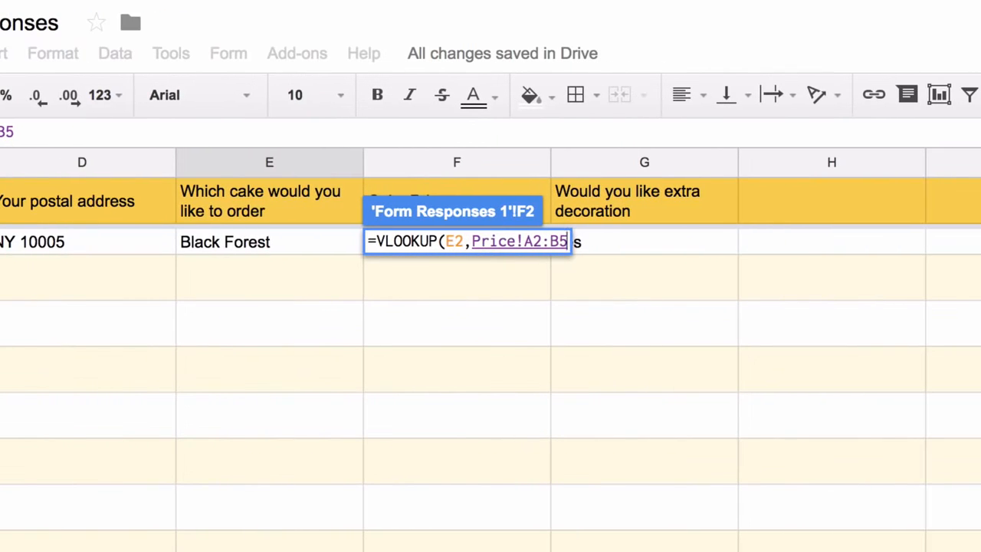
pyautogui.write(',')
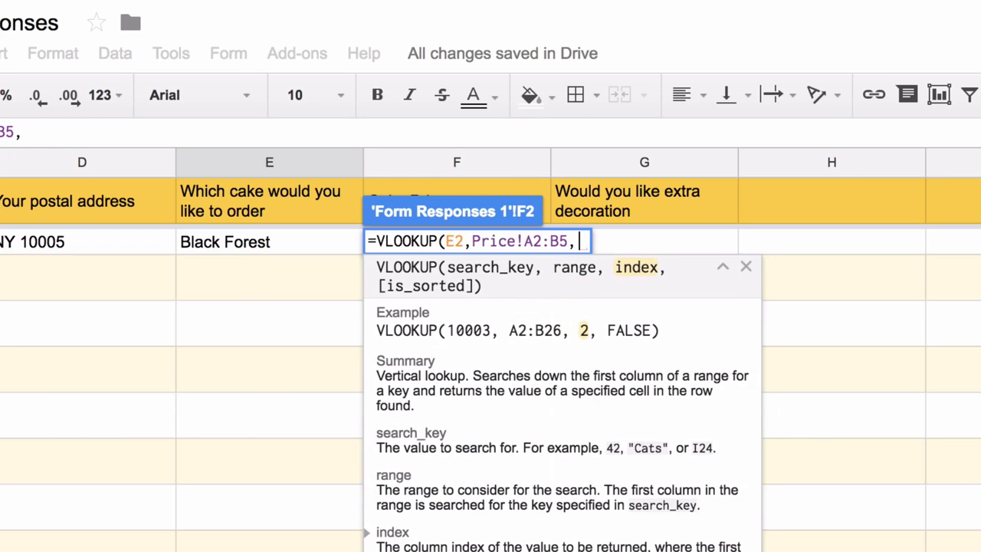
pyautogui.write('2,')
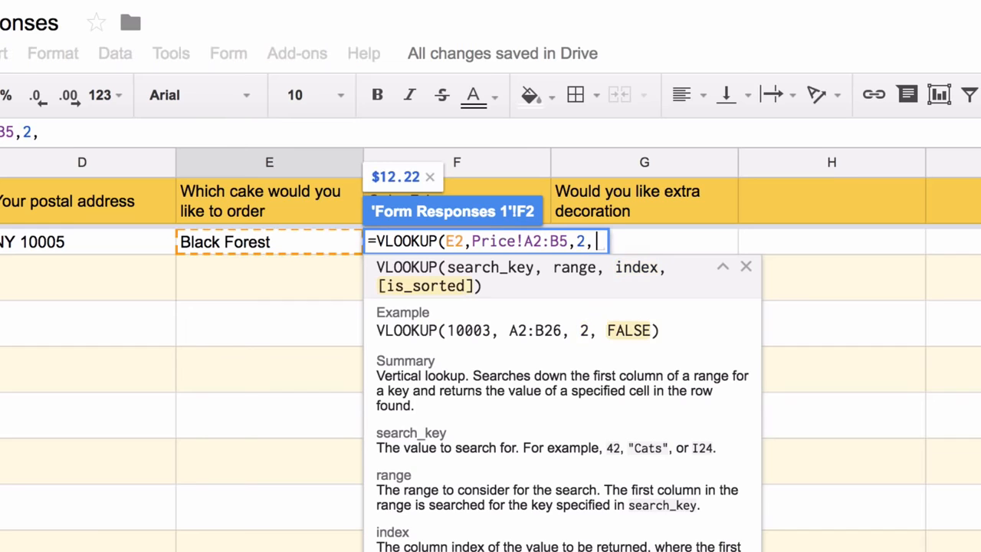
pyautogui.write('FALSE)')
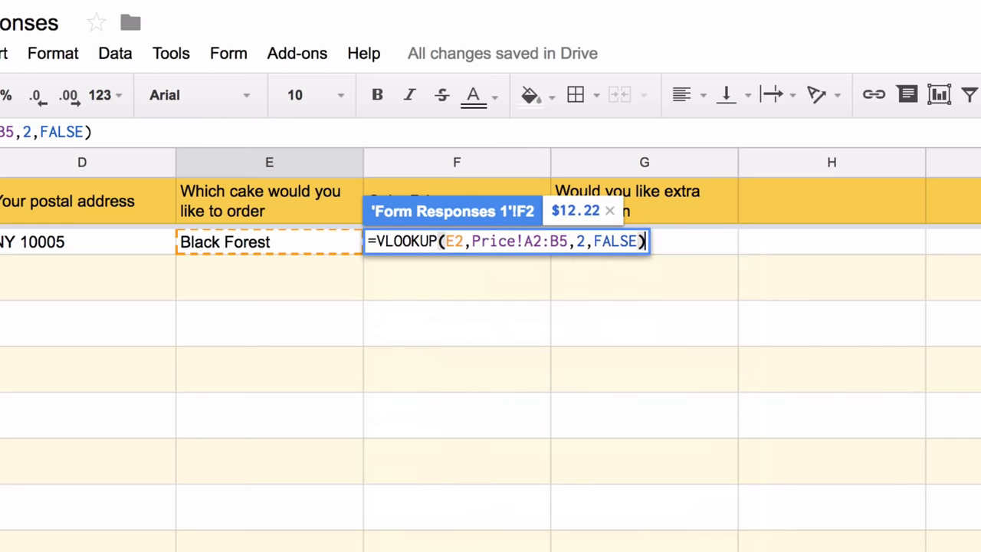
pyautogui.press('Return')
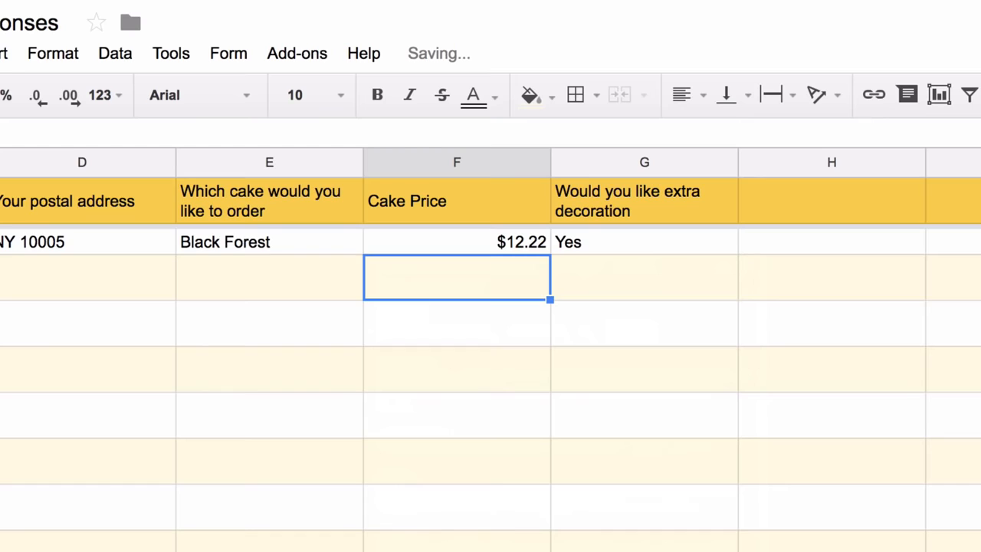
# Change the cake in E2 to Strawberry to test the lookup, then reopen F2's formula
pyautogui.click(317, 248)
pyautogui.write('Straw')
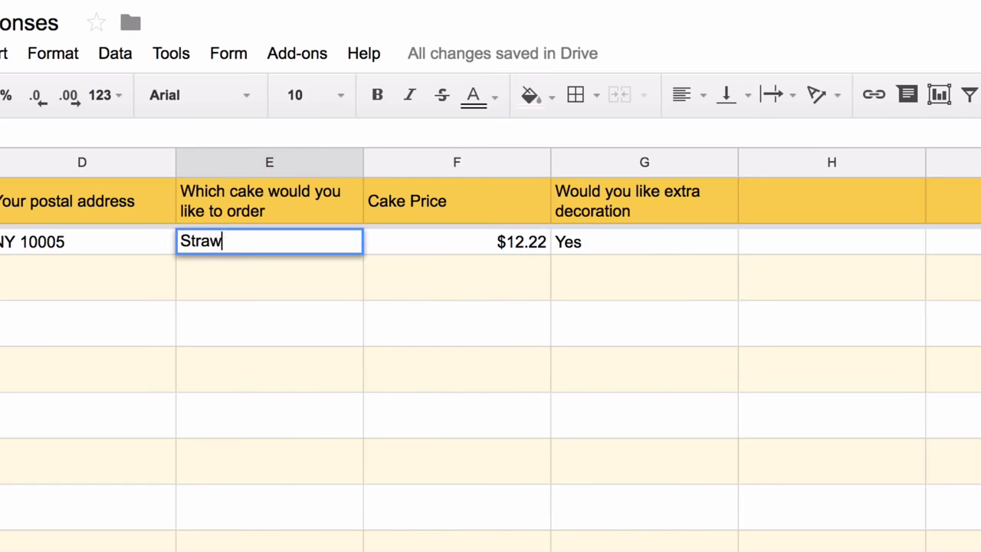
pyautogui.write('berry')
pyautogui.press('Tab')
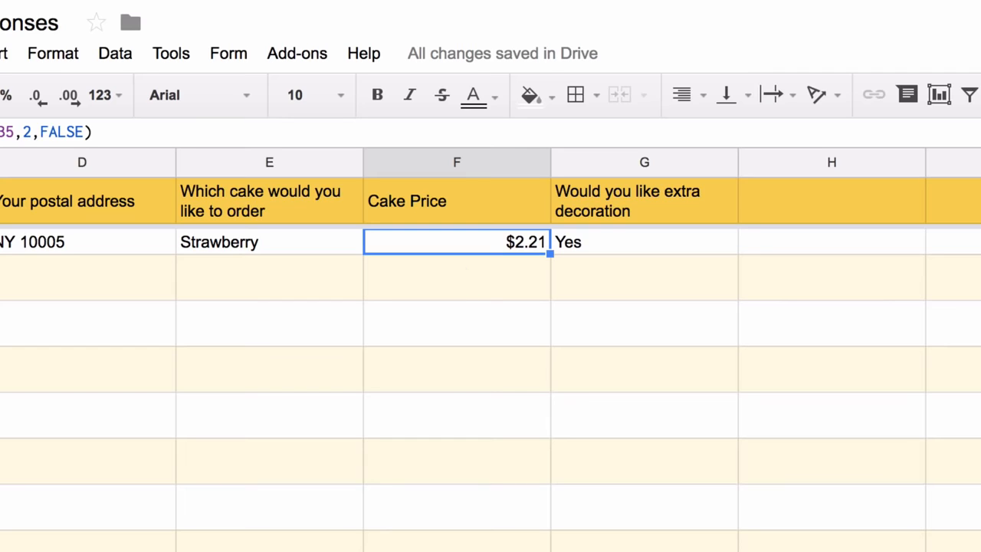
pyautogui.press('Return')
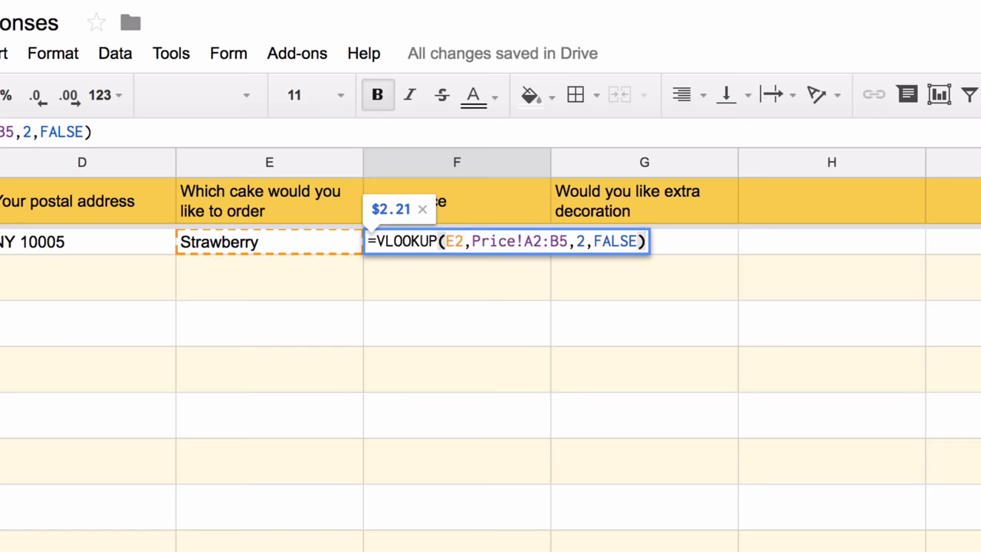
# Extend the lookup key to E2:E and wrap the formula in ArrayFormula
pyautogui.click(455, 242)
pyautogui.press('Right')
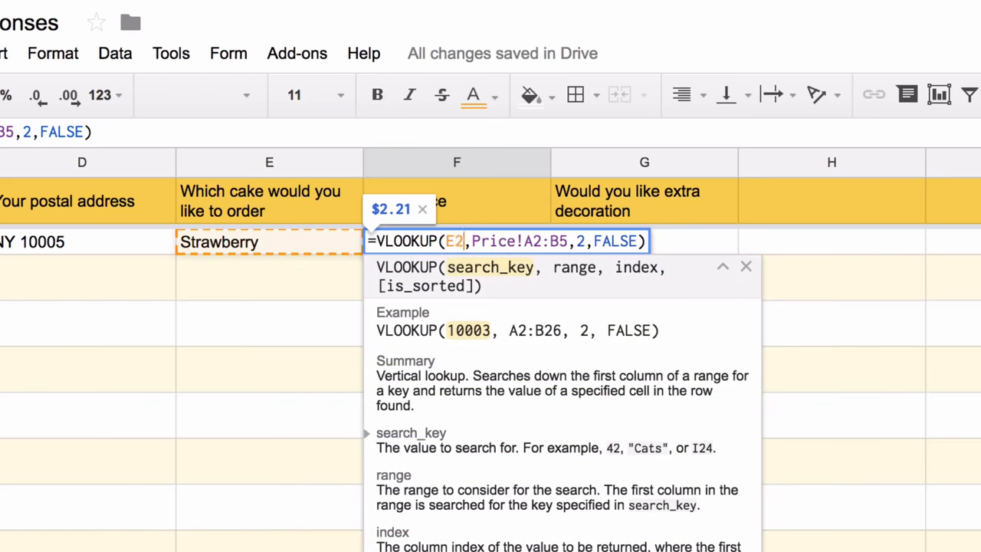
pyautogui.write(':E')
pyautogui.hotkey('ctrl', 'shift', 'Return')
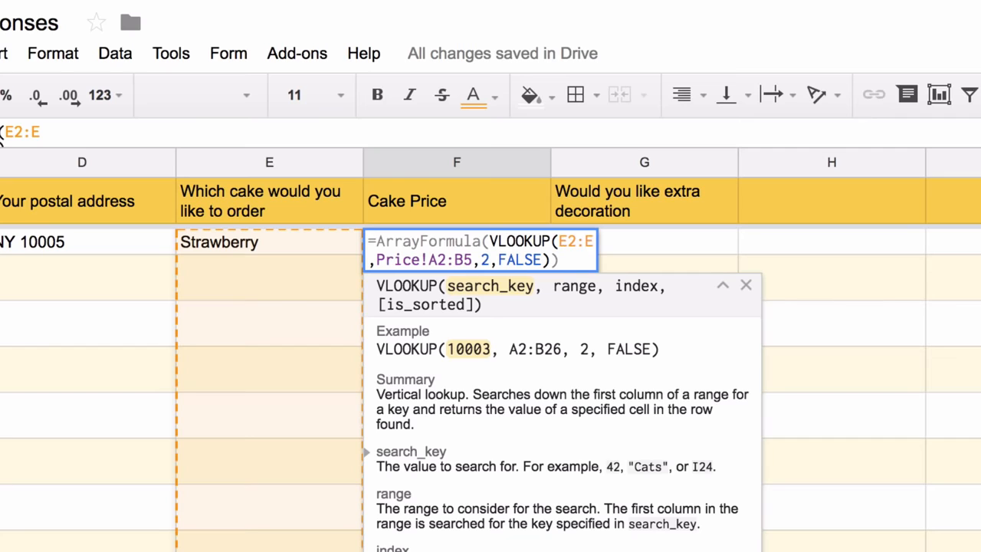
pyautogui.press('Return')
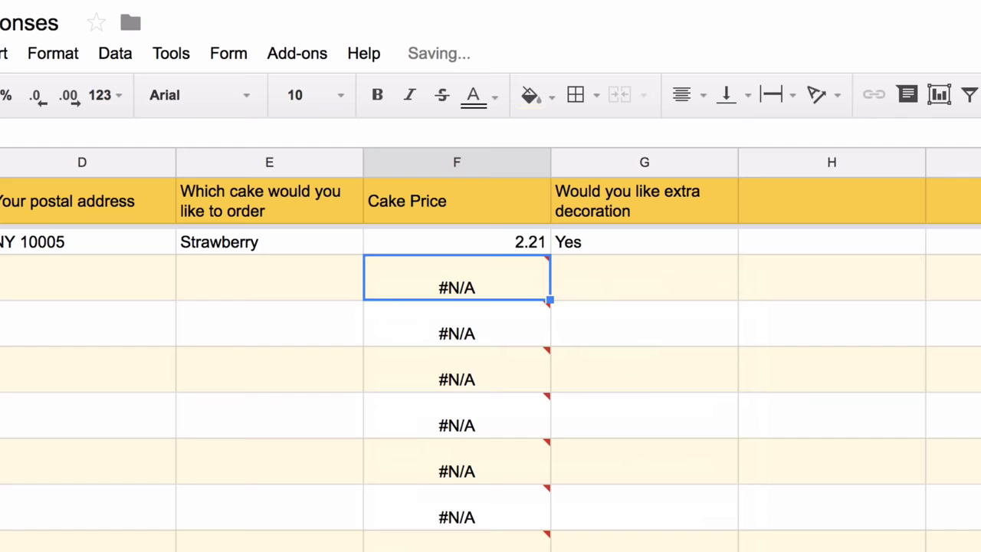
pyautogui.press('Up')
pyautogui.press('Return')
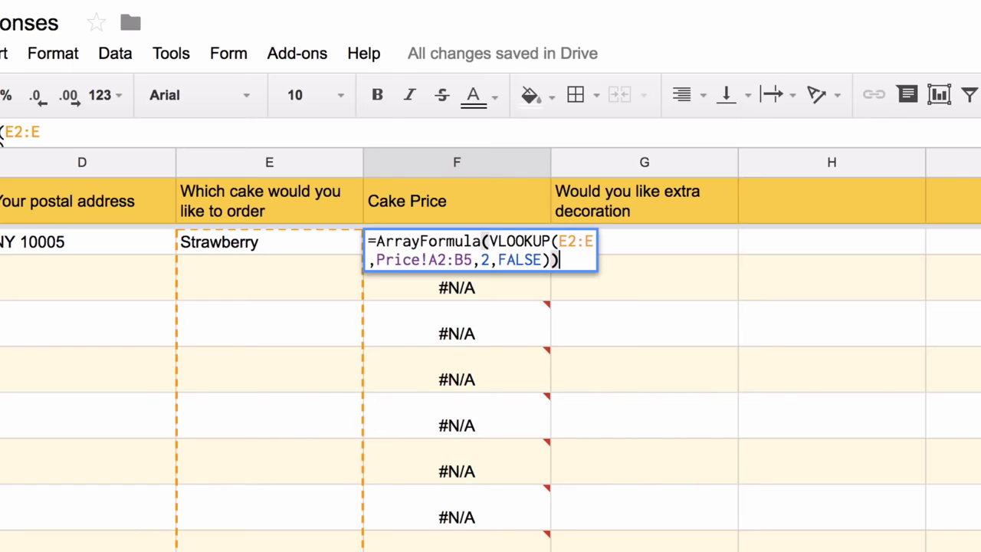
# Wrap the VLOOKUP in IF(NOT(ISBLANK(E2:E)), …, ) so blank orders stay empty
pyautogui.click(489, 241)
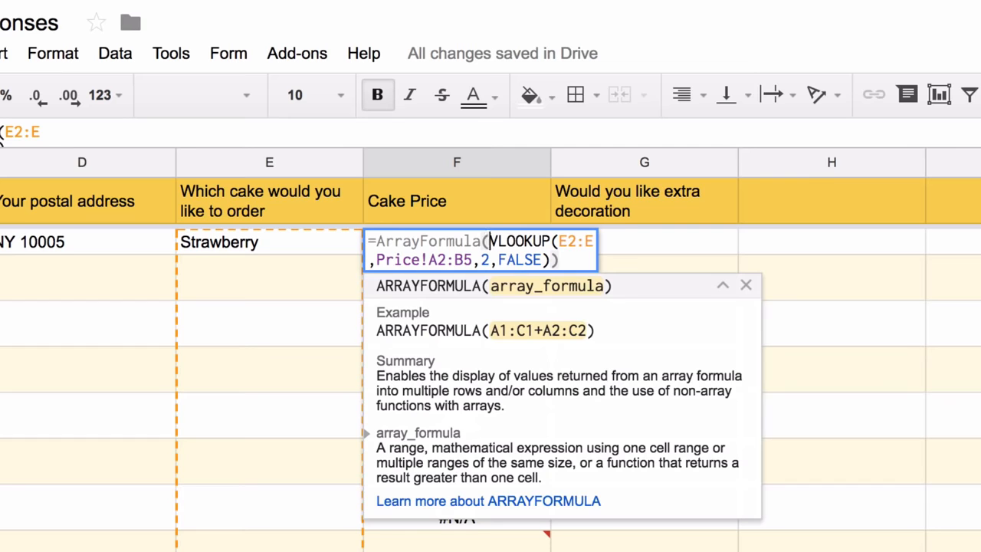
pyautogui.write('IF(NOT(IS')
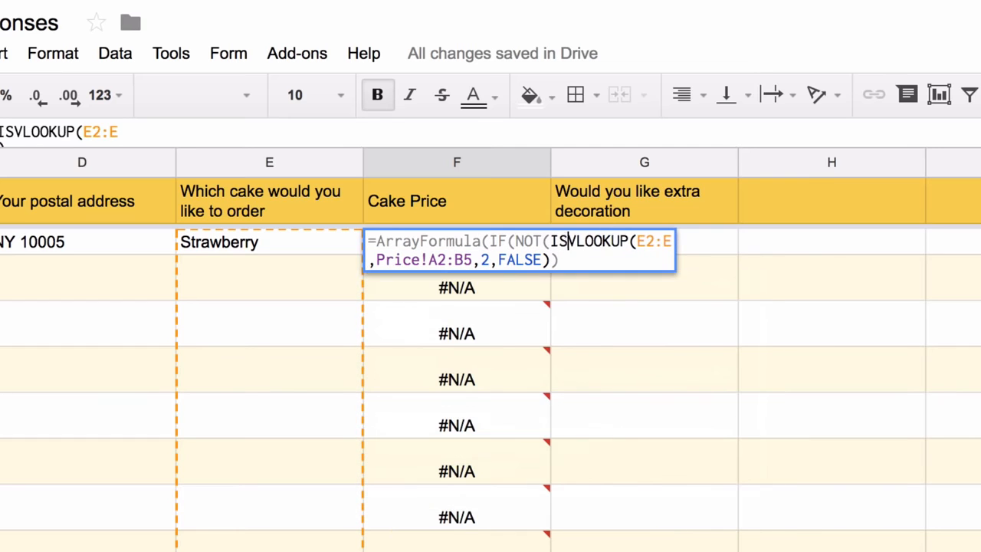
pyautogui.write('BLANK(')
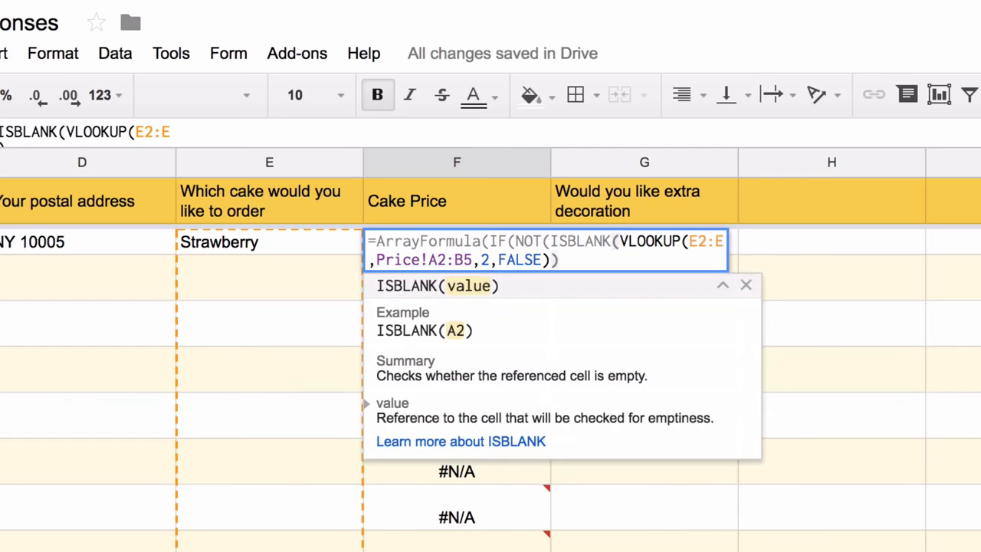
pyautogui.write('E')
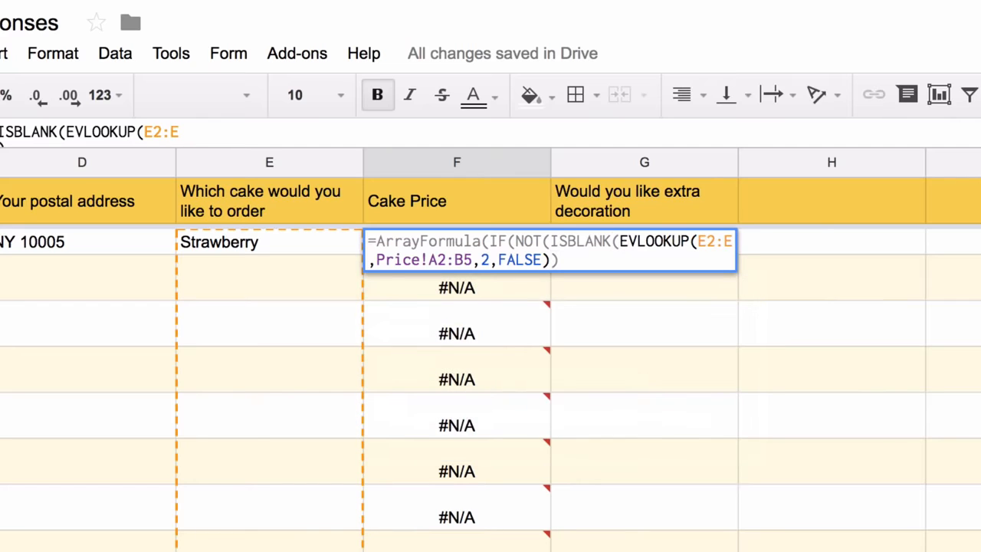
pyautogui.write('e')
pyautogui.press('BackSpace')
pyautogui.write('2:E')
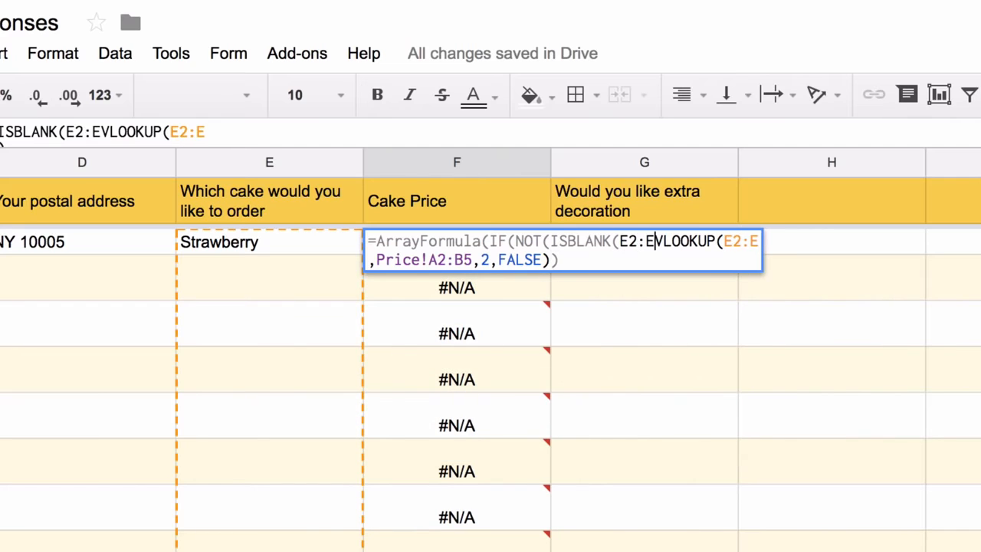
pyautogui.write(')), ')
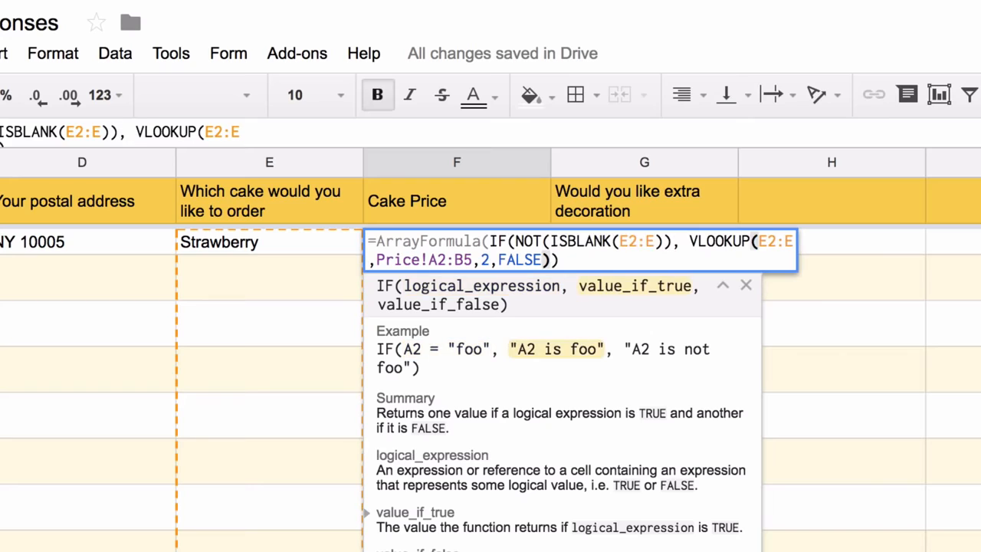
pyautogui.write(',')
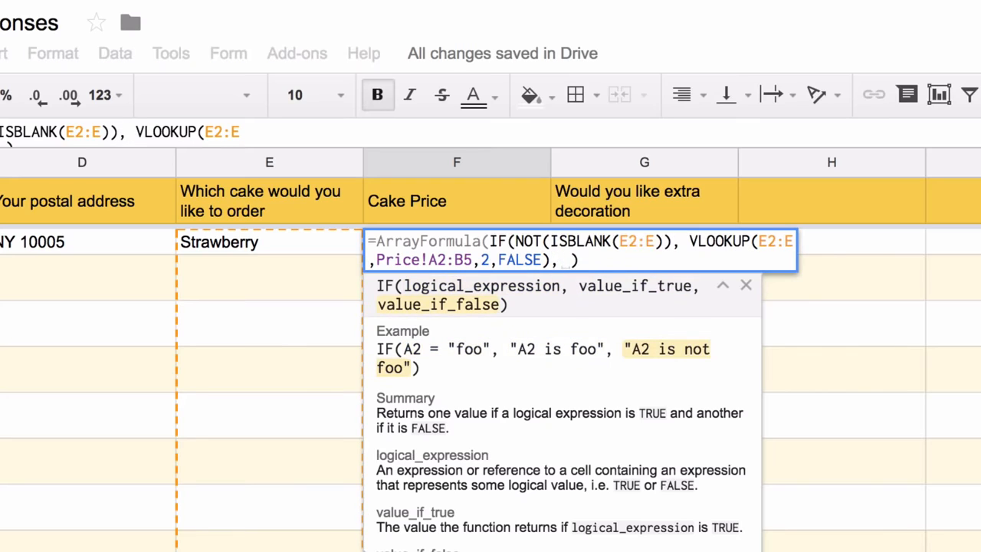
pyautogui.press('Return')
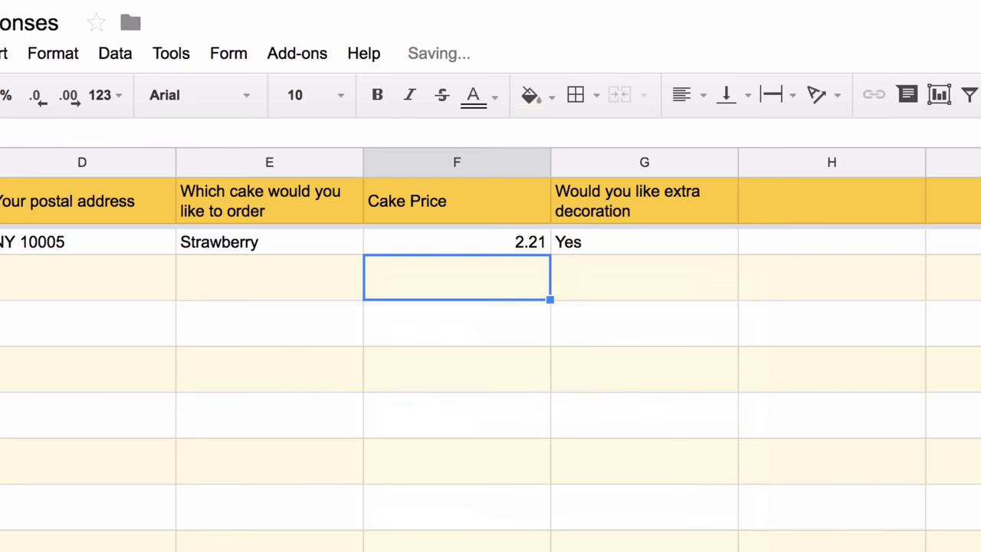
# Test the array formula with a Red Velvet entry in E3, then delete it
pyautogui.click(270, 277)
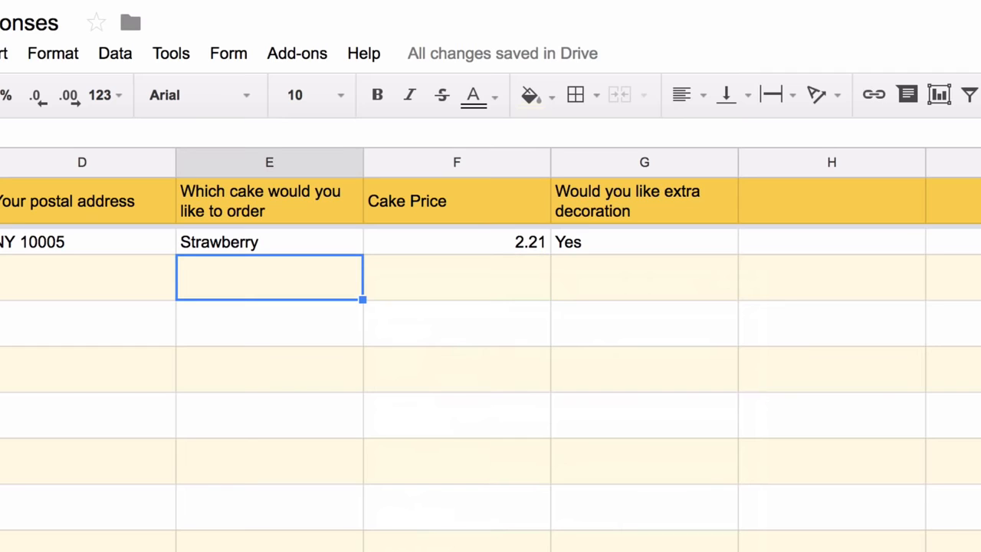
pyautogui.write('Red Ve')
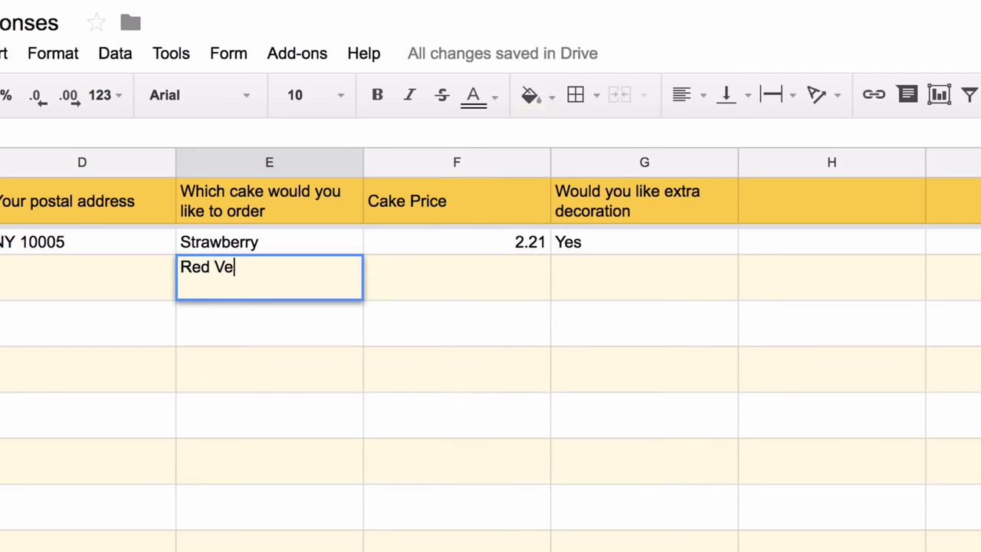
pyautogui.write('lvet')
pyautogui.press('Return')
pyautogui.click(270, 277)
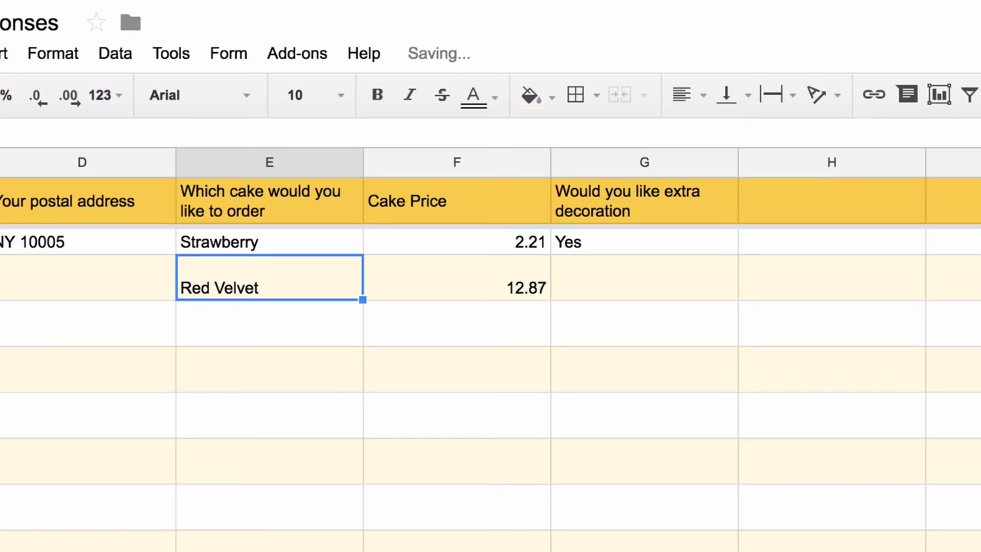
pyautogui.press('Delete')
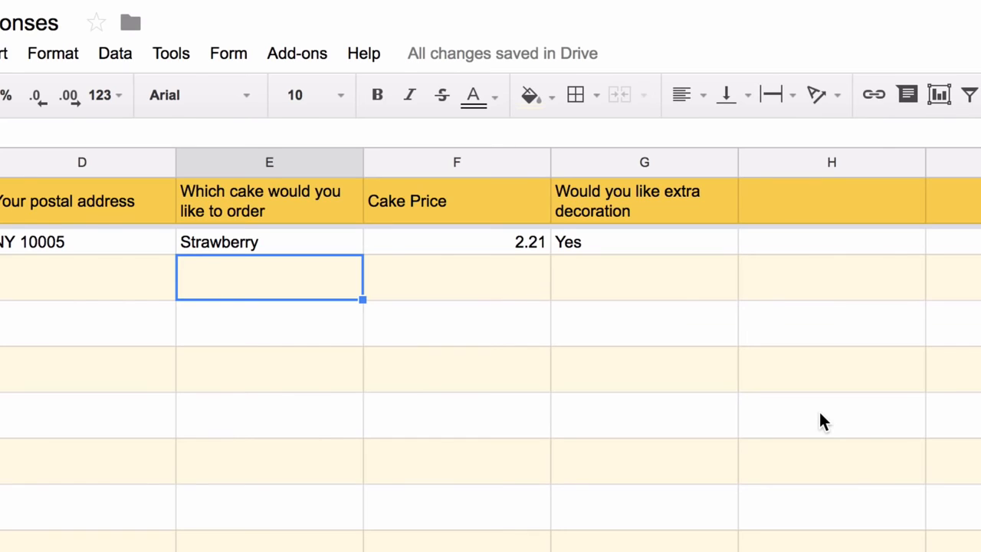
pyautogui.hscroll(5, 820, 422)
# Head column H 'Decoration Charges' and enter an ArrayFormula in H2 returning 99 when G is Yes
pyautogui.click(475, 198)
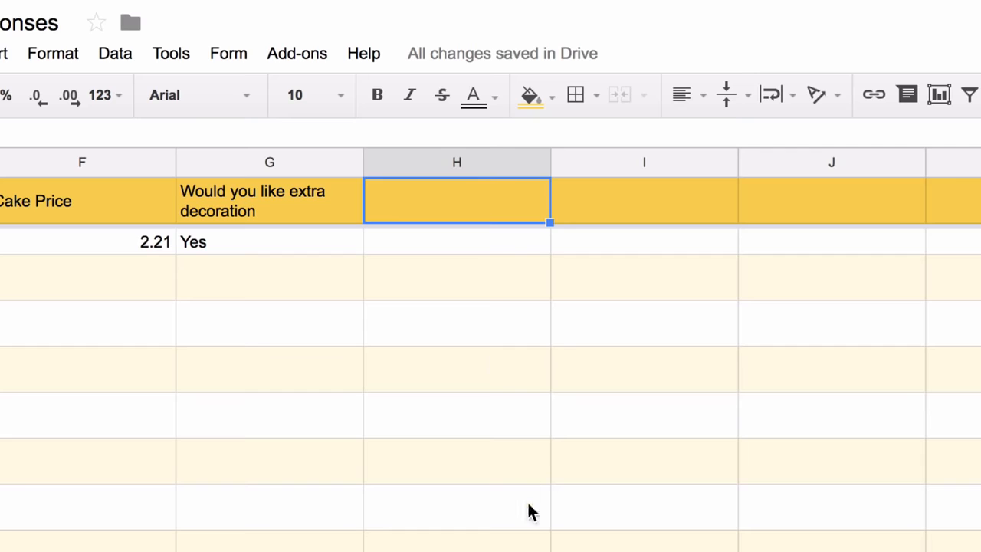
pyautogui.write('Decoration')
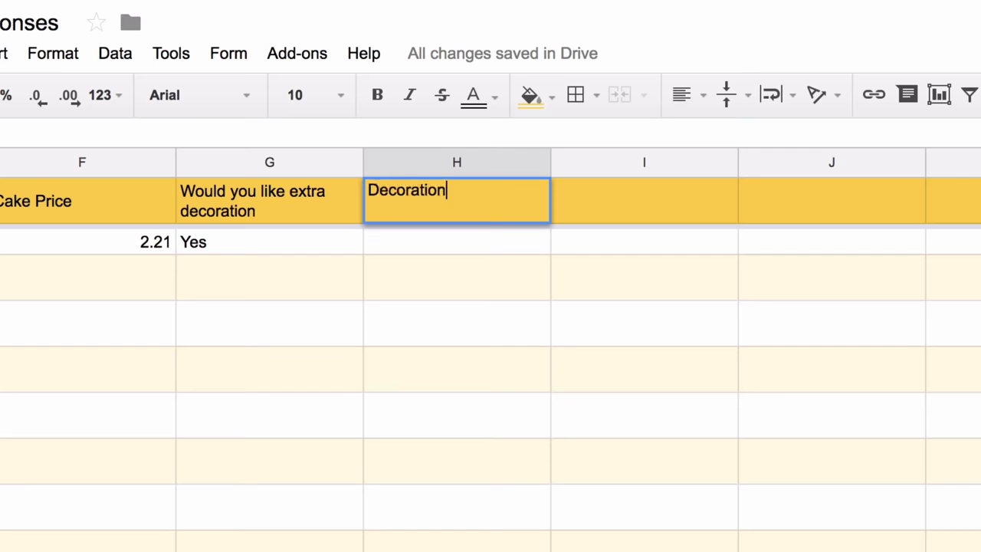
pyautogui.write(' Charges')
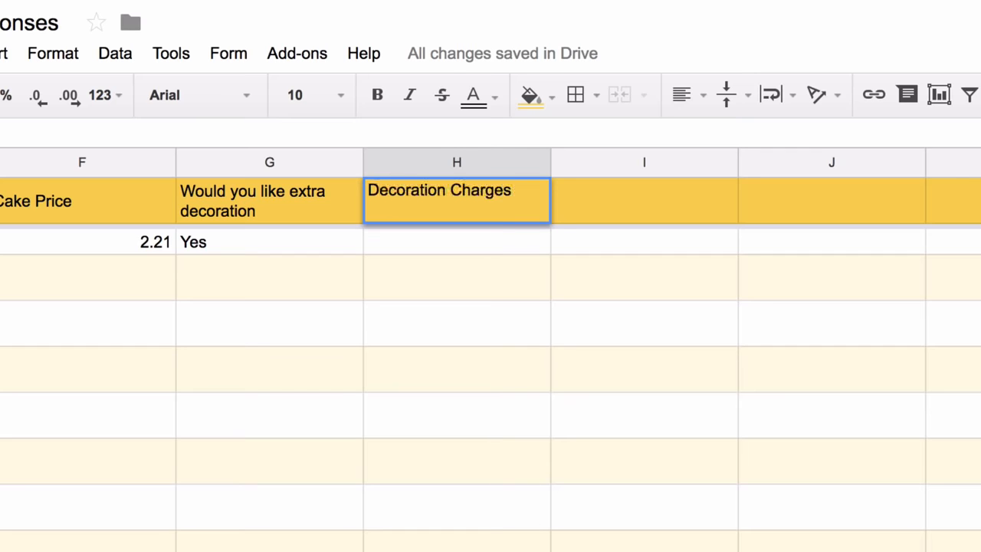
pyautogui.press('Return')
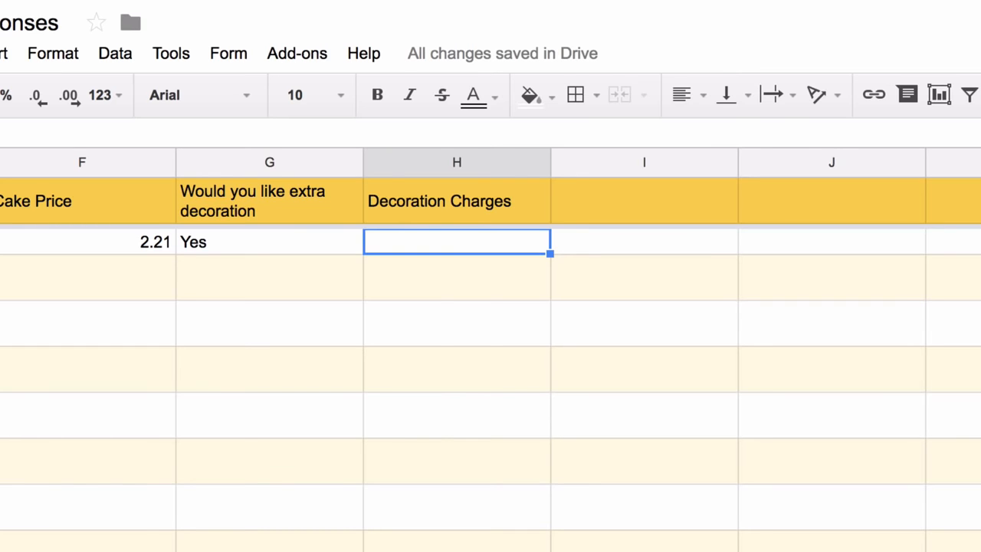
pyautogui.write('=if(')
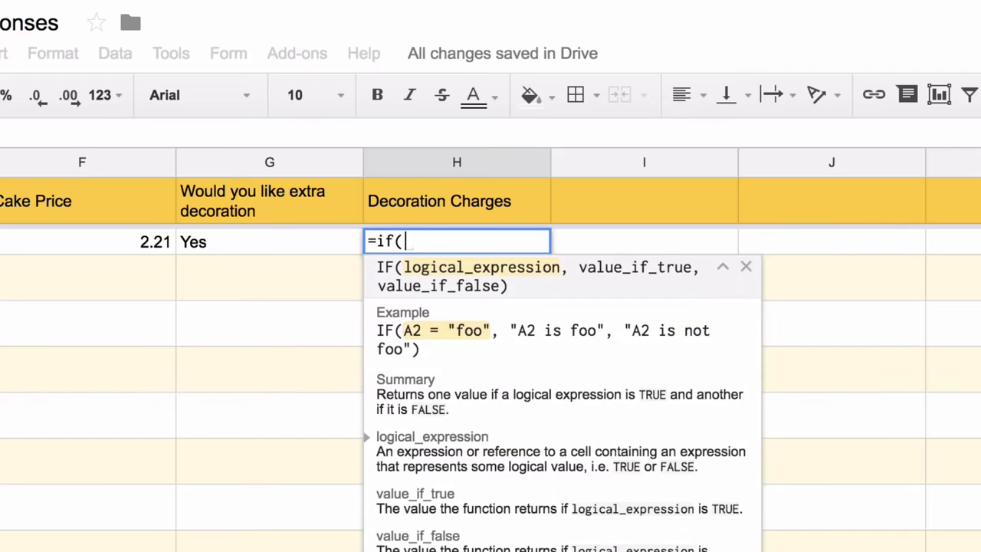
pyautogui.write('G2:G="U')
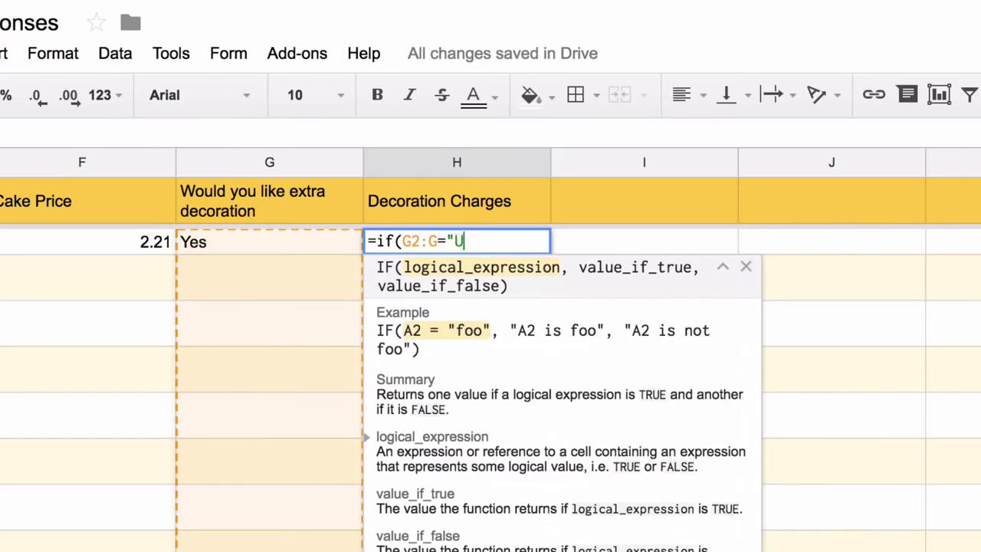
pyautogui.press('BackSpace')
pyautogui.write('Yes", 99,')
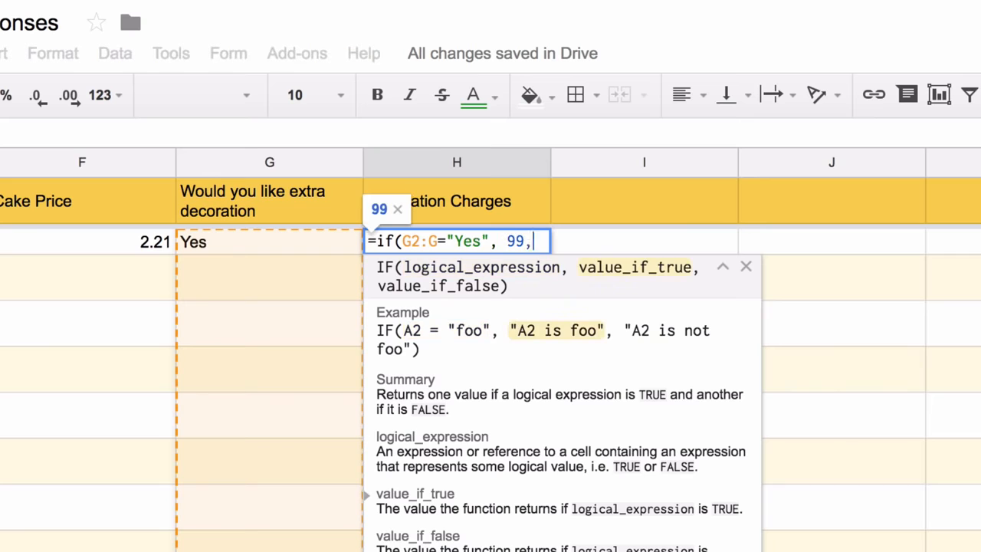
pyautogui.hotkey('ctrl', 'shift', 'Return')
# Wrap the Decoration Charges formula in an if(not(isblank(G2:G)), …) check so blank rows stay empty
pyautogui.press('Left')
pyautogui.press('Left')
pyautogui.press('Left')
pyautogui.press('Left')
pyautogui.press('Left')
pyautogui.press('Left')
pyautogui.press('Left')
pyautogui.press('Left')
pyautogui.press('Left')
pyautogui.press('Left')
pyautogui.press('Left')
pyautogui.press('Left')
pyautogui.press('Left')
pyautogui.press('Left')
pyautogui.press('Left')
pyautogui.press('Left')
pyautogui.press('Left')
pyautogui.press('Left')
pyautogui.press('Left')
pyautogui.press('Left')
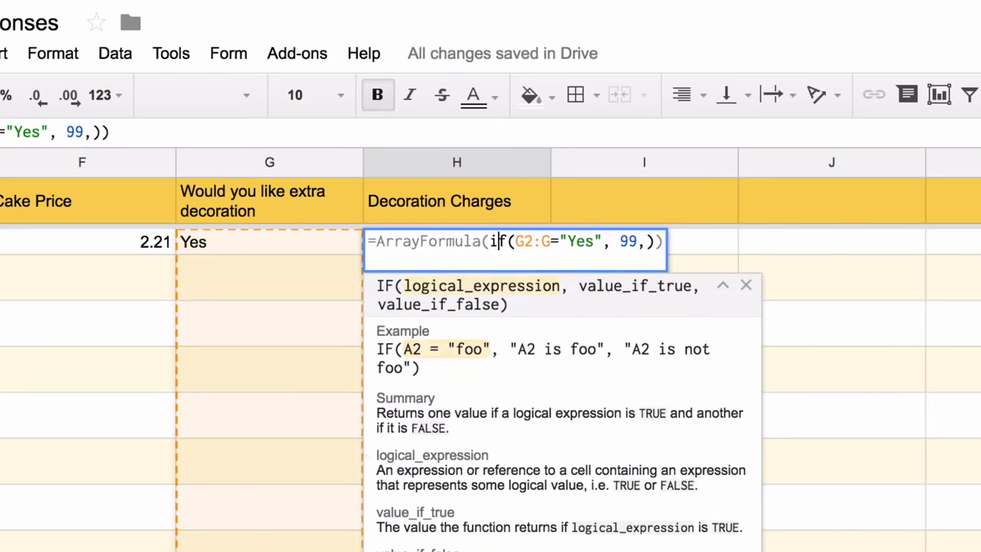
pyautogui.write('if(not(isblank(')
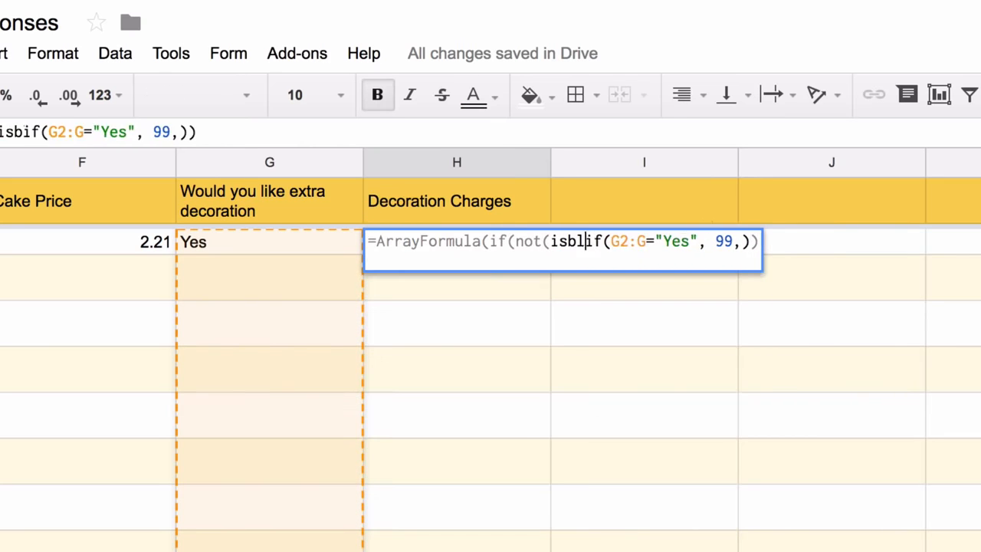
pyautogui.write('g2:g)),')
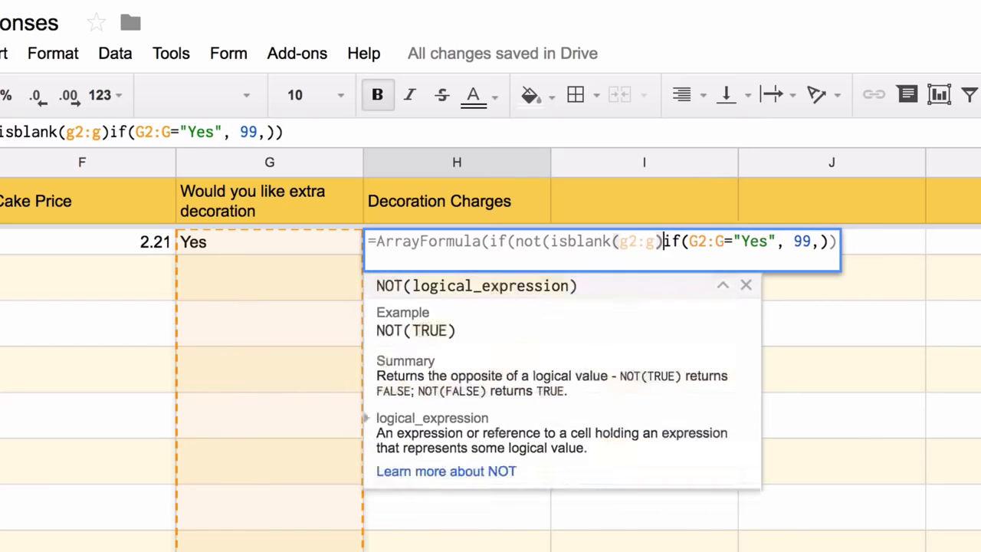
pyautogui.press('Right')
pyautogui.press('Right')
pyautogui.press('Right')
pyautogui.press('Right')
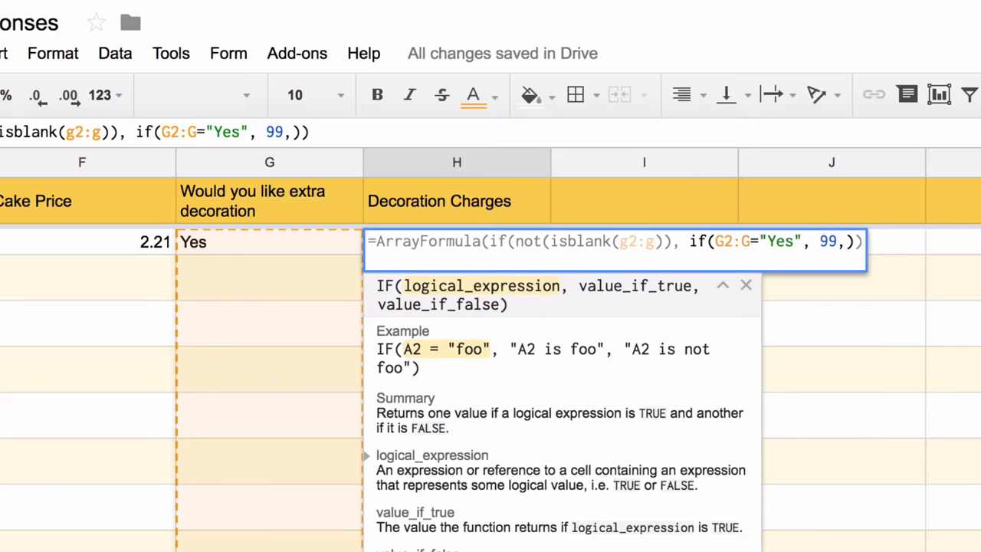
pyautogui.press('Right')
pyautogui.press('Right')
pyautogui.press('Right')
pyautogui.press('Right')
pyautogui.press('Right')
pyautogui.press('Right')
pyautogui.press('Right')
pyautogui.press('Right')
pyautogui.press('Right')
pyautogui.press('Right')
pyautogui.press('Right')
pyautogui.press('Right')
pyautogui.press('Right')
pyautogui.press('Right')
pyautogui.press('Right')
pyautogui.write(',')
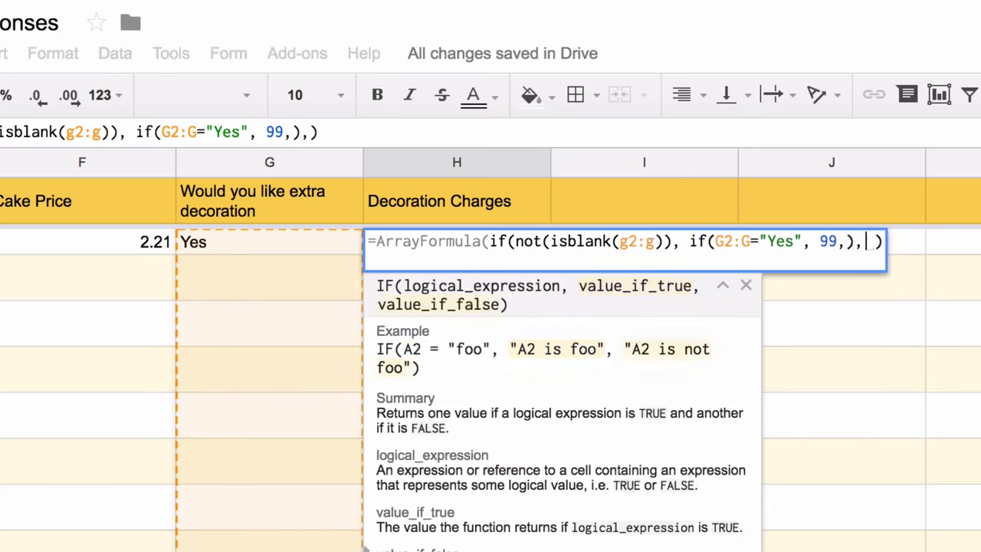
pyautogui.press('Return')
pyautogui.press('Up')
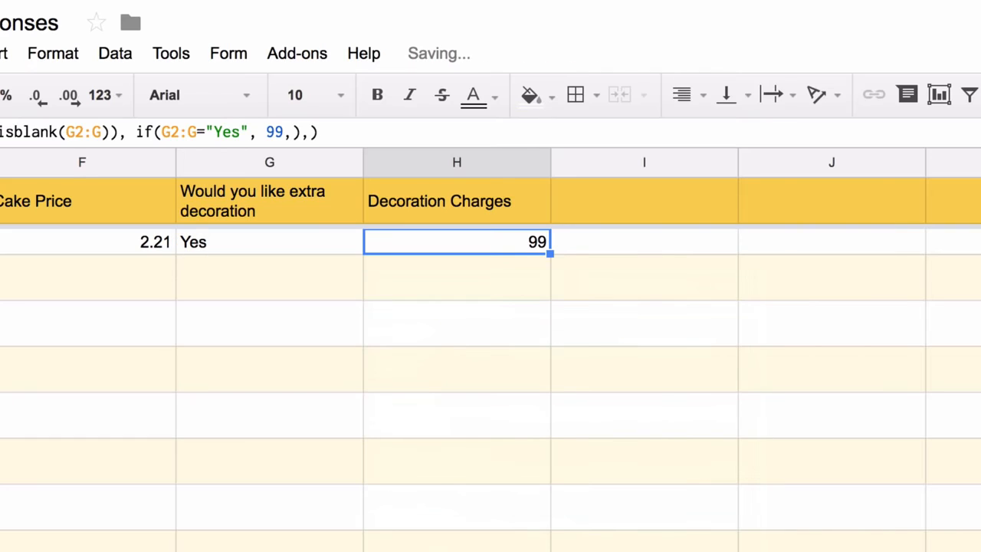
pyautogui.press('Up')
pyautogui.press('Right')
# Type the Tax heading in I1
pyautogui.write('Tax')
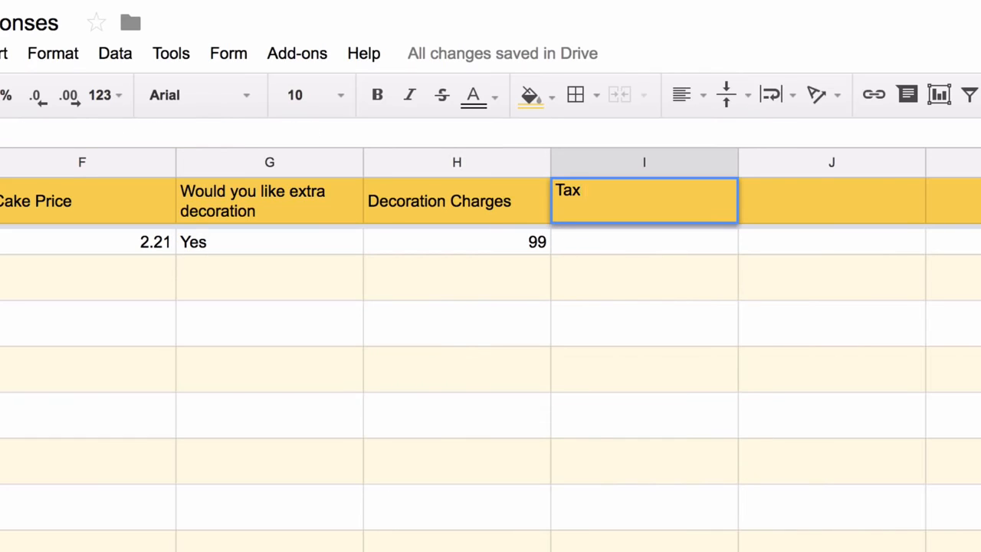
pyautogui.press('Return')
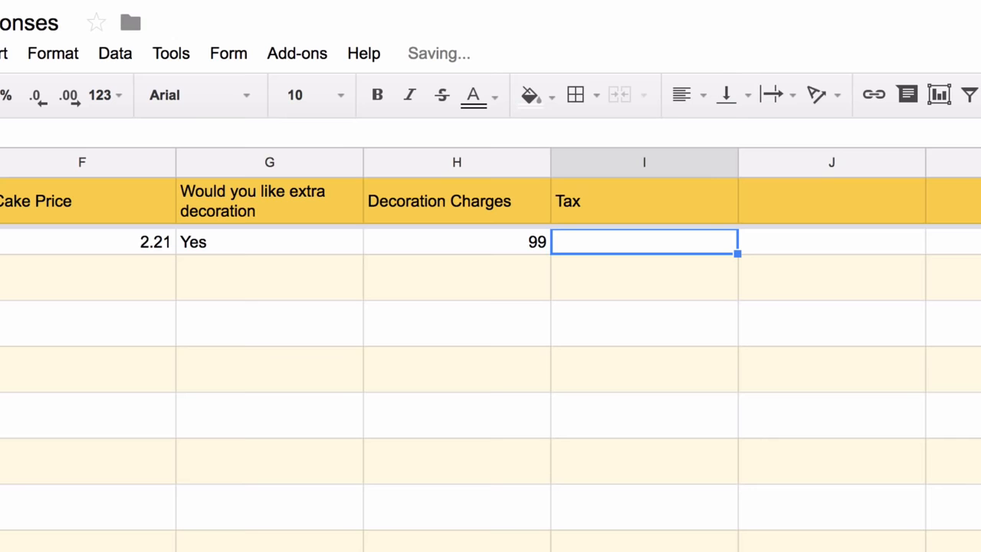
pyautogui.press('Up')
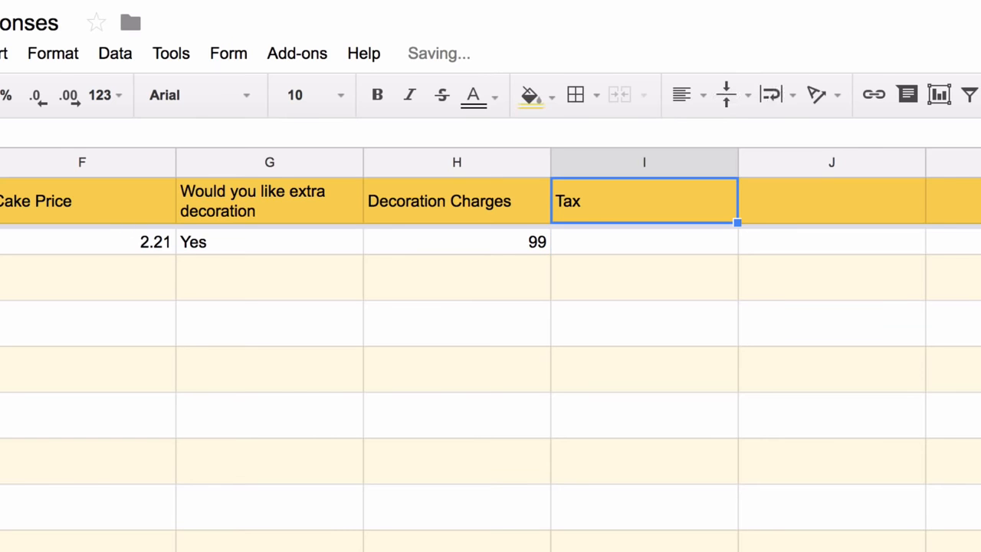
pyautogui.press('Down')
# Enter an ArrayFormula in I2 computing (F2:F+H2:H)*.18 as 18% tax
pyautogui.write('=F2')
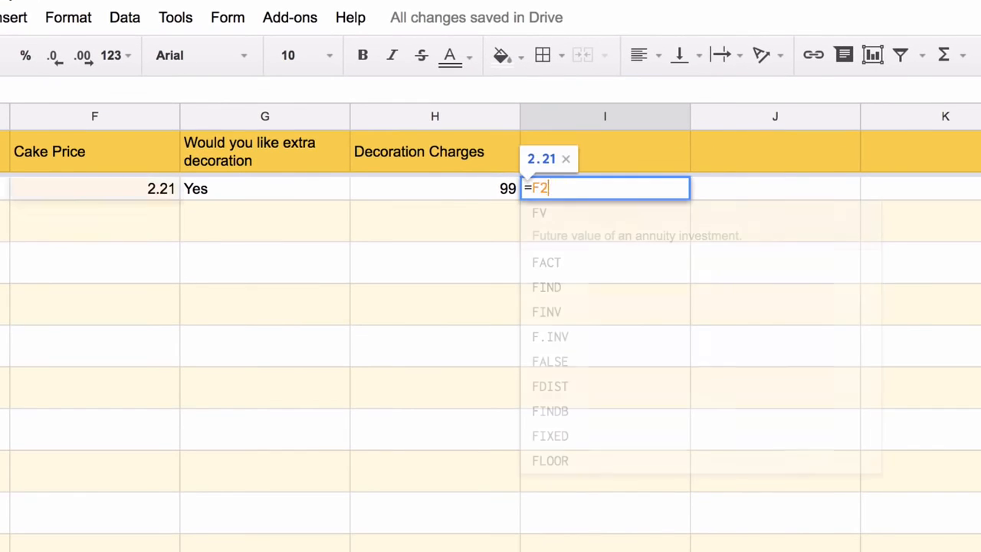
pyautogui.write(':F+H2')
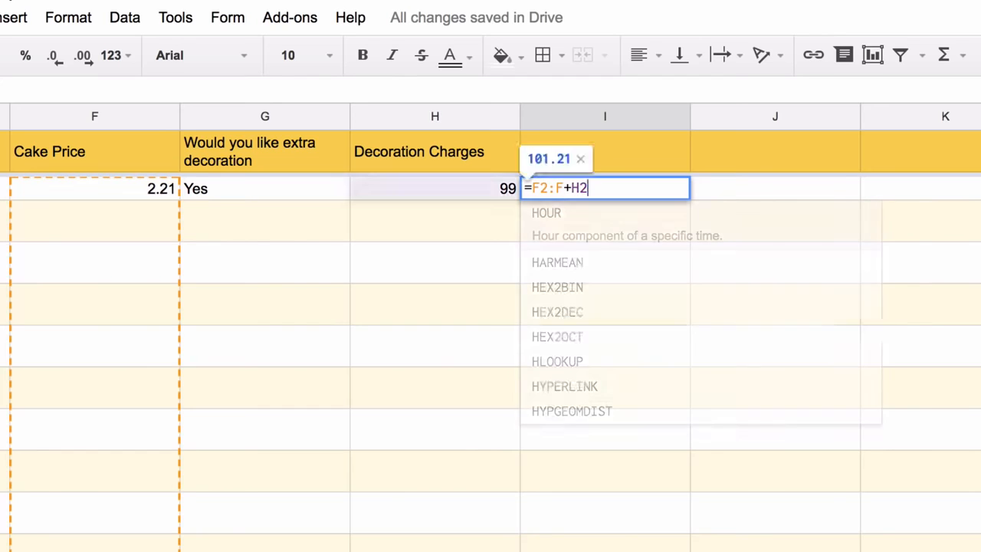
pyautogui.write(':H)')
pyautogui.press('Left')
pyautogui.press('Left')
pyautogui.press('Left')
pyautogui.press('Left')
pyautogui.press('Left')
pyautogui.press('Left')
pyautogui.press('Left')
pyautogui.press('Left')
pyautogui.press('Left')
pyautogui.press('Left')
pyautogui.write('*')
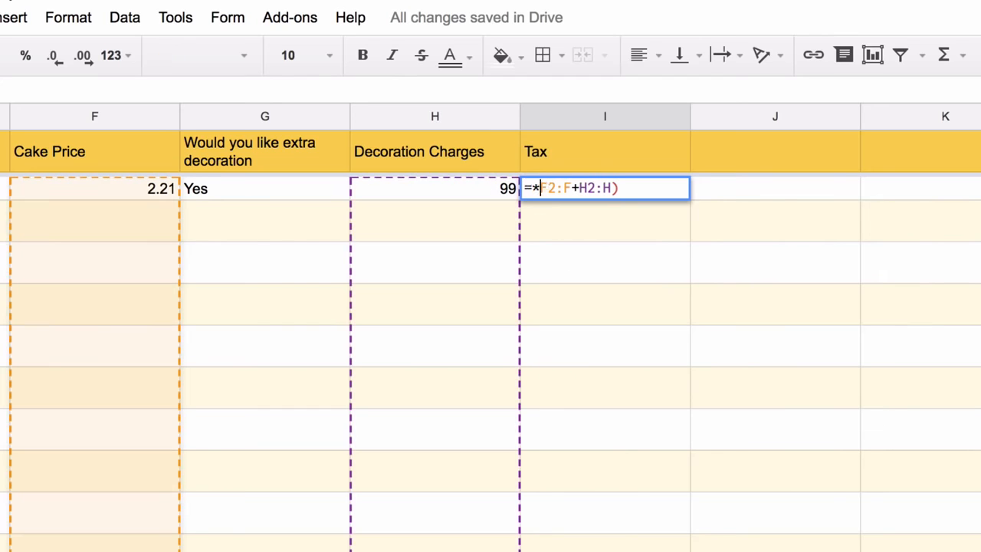
pyautogui.press('Down')
pyautogui.press('Left')
pyautogui.press('Left')
pyautogui.press('Left')
pyautogui.press('Left')
pyautogui.press('Left')
pyautogui.press('Left')
pyautogui.press('Left')
pyautogui.press('Left')
pyautogui.press('Left')
pyautogui.press('Left')
pyautogui.press('BackSpace')
pyautogui.write('(')
pyautogui.press('End')
pyautogui.write('*.18')
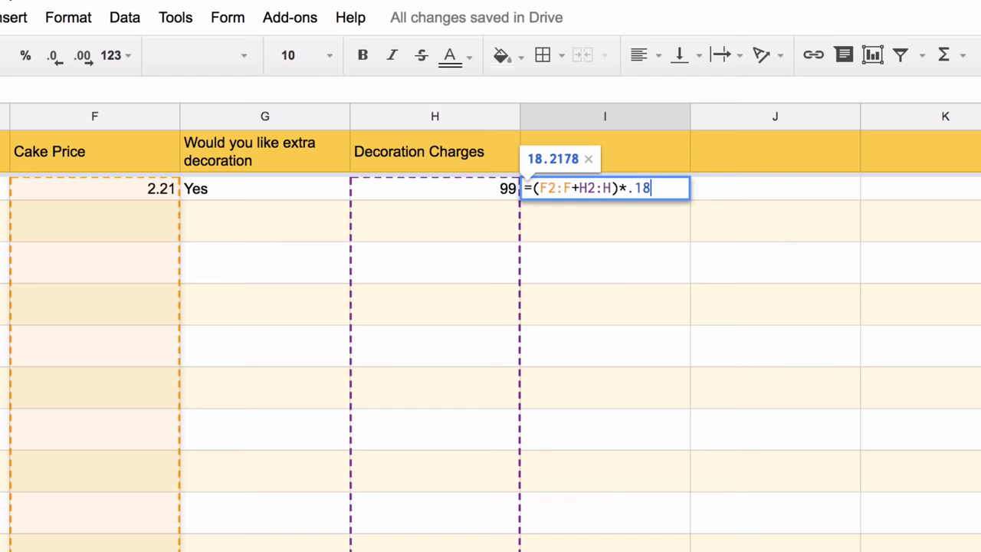
pyautogui.hotkey('ctrl', 'shift', 'Return')
# Limit the Tax formula to non-blank cake prices, giving 18.2178, and type Total Amount in J1
pyautogui.write('if(not(isbl')
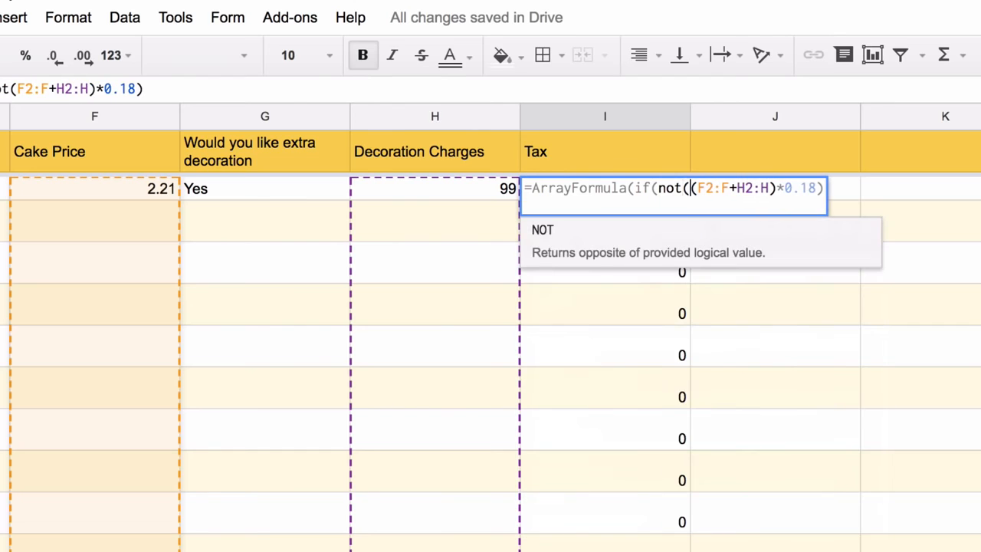
pyautogui.write('ank(f2:f')
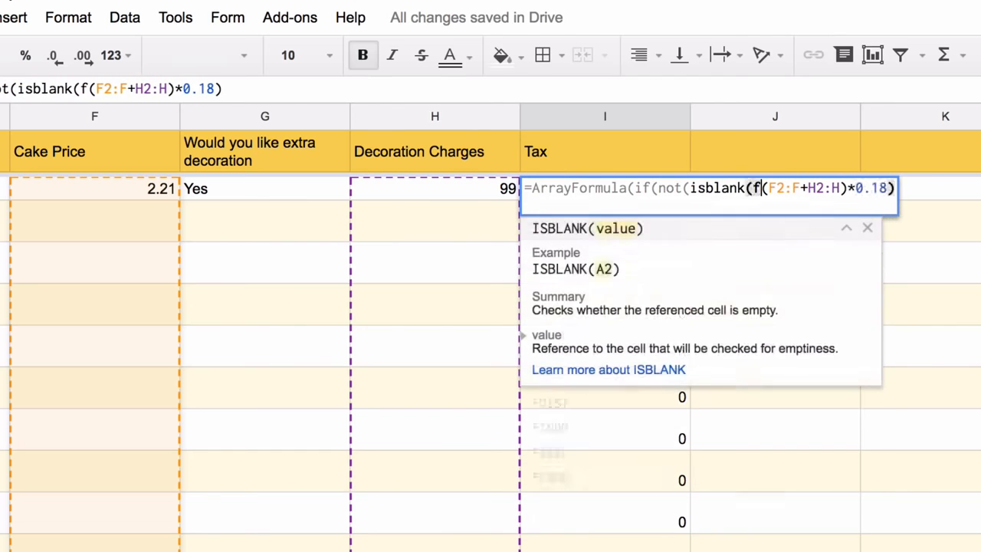
pyautogui.write(')')
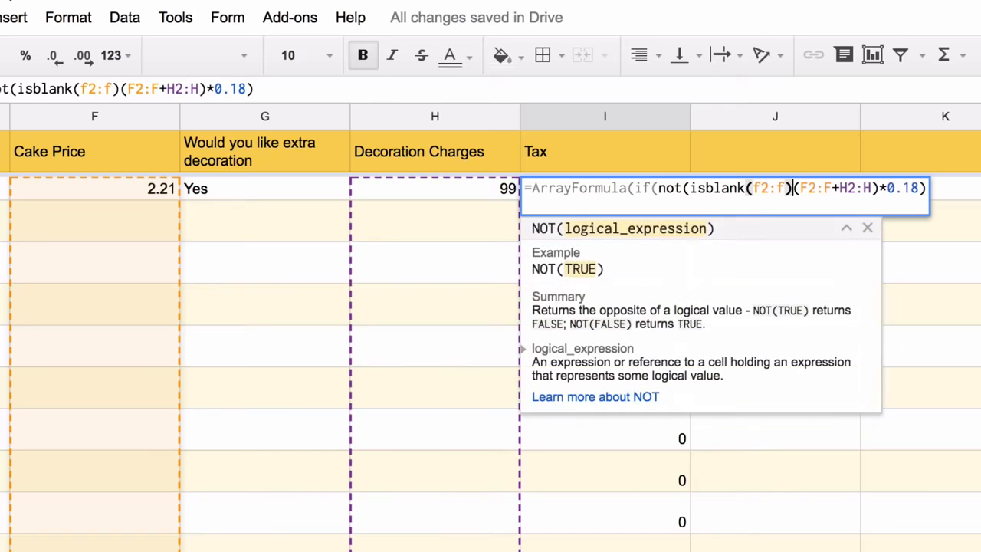
pyautogui.write('),')
pyautogui.click(942, 189)
pyautogui.write(',')
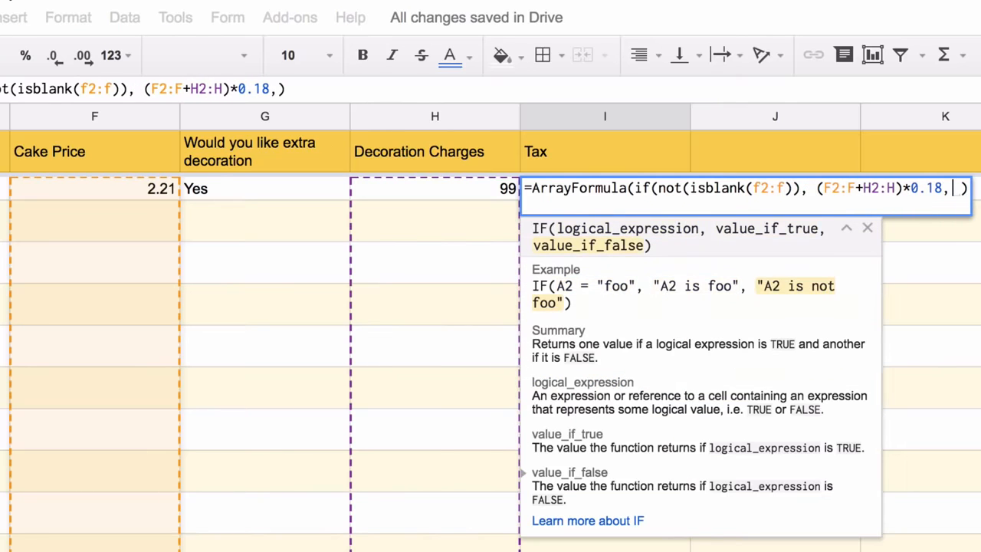
pyautogui.press('Right')
pyautogui.write('J2')
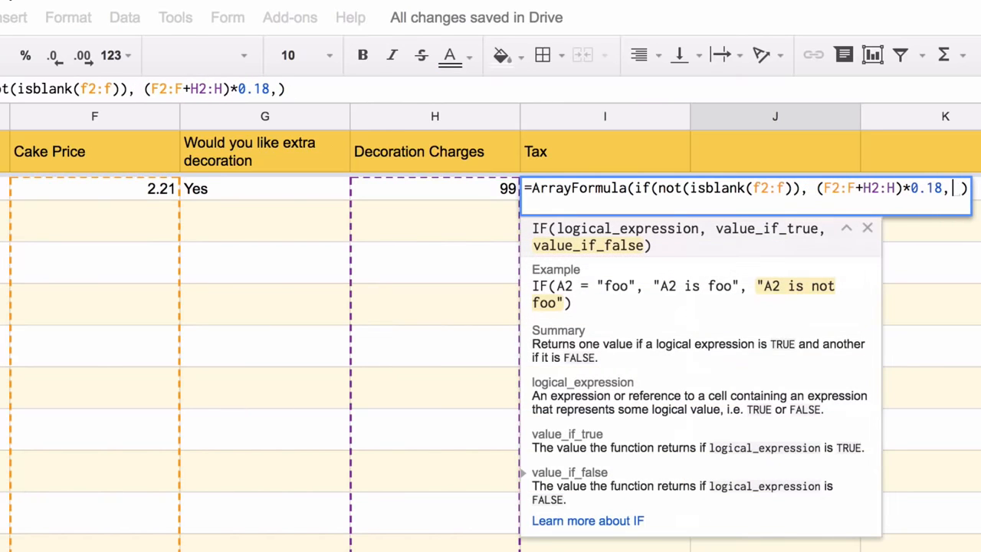
pyautogui.press('BackSpace')
pyautogui.press('BackSpace')
pyautogui.press('Return')
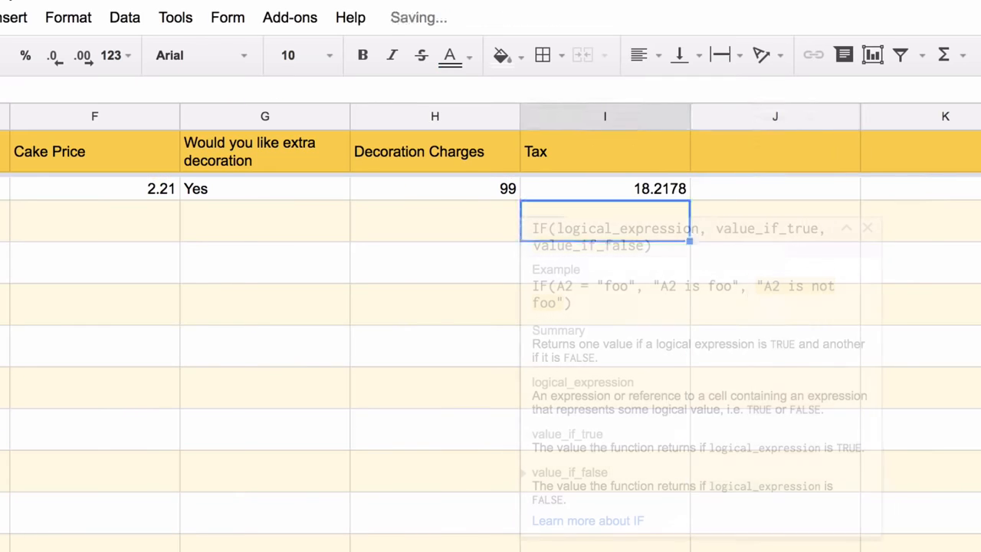
pyautogui.click(789, 153)
pyautogui.write('Total Am')
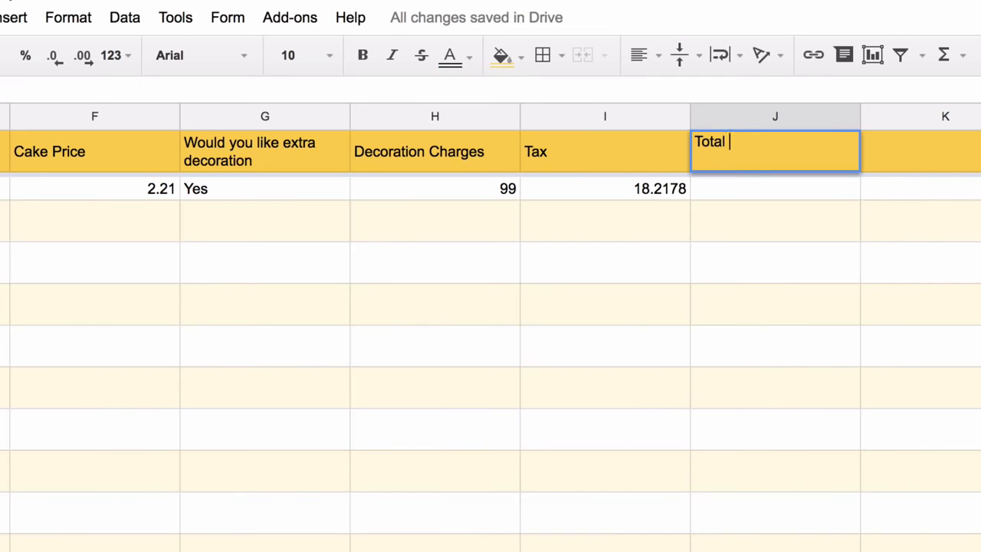
pyautogui.write('ount')
# Enter =ArrayFormula(F2:F+H2:H+I2:I) in J2 to sum price, decoration and tax
pyautogui.press('Return')
pyautogui.write('=f')
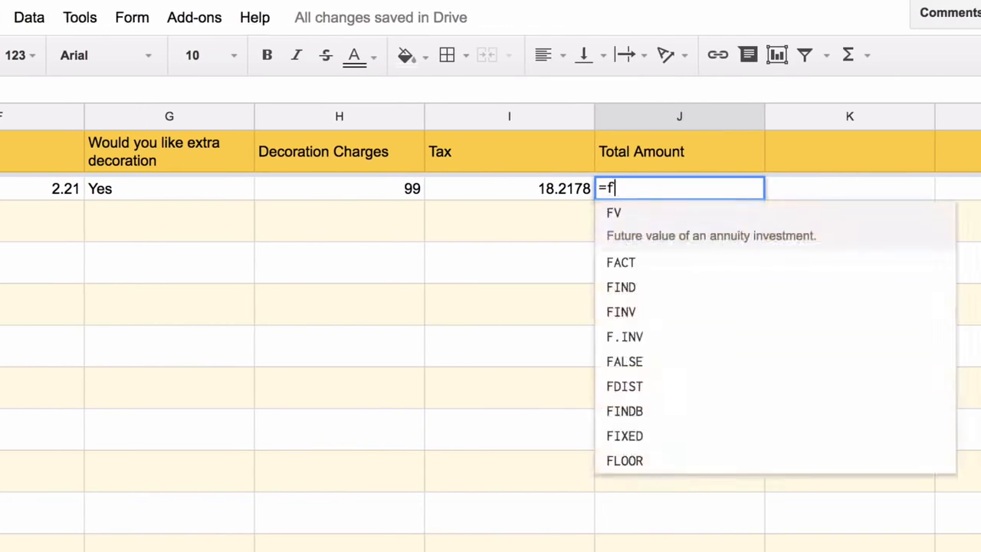
pyautogui.write('2:F+h2:H')
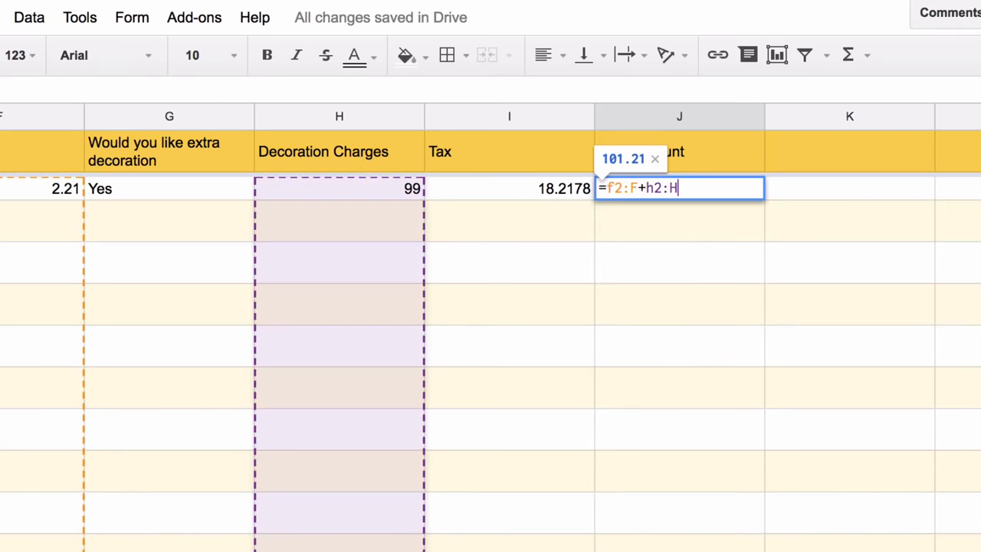
pyautogui.write('+i2:I')
pyautogui.hotkey('ctrl', 'shift', 'Return')
pyautogui.press('Return')
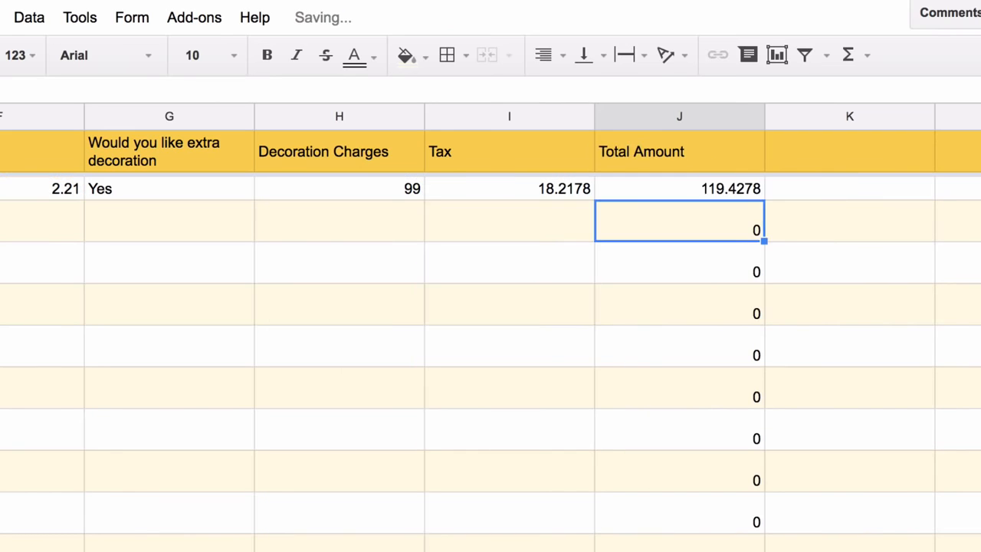
# Wrap the Total Amount formula in if(len(F2:F)>0, …, ) so only filled rows total, giving 119.4278
pyautogui.doubleClick(630, 188)
pyautogui.press('Right')
pyautogui.press('Right')
pyautogui.press('Right')
pyautogui.press('Right')
pyautogui.press('Right')
pyautogui.press('Right')
pyautogui.press('Right')
pyautogui.press('Right')
pyautogui.press('Right')
pyautogui.press('Right')
pyautogui.write('if(not')
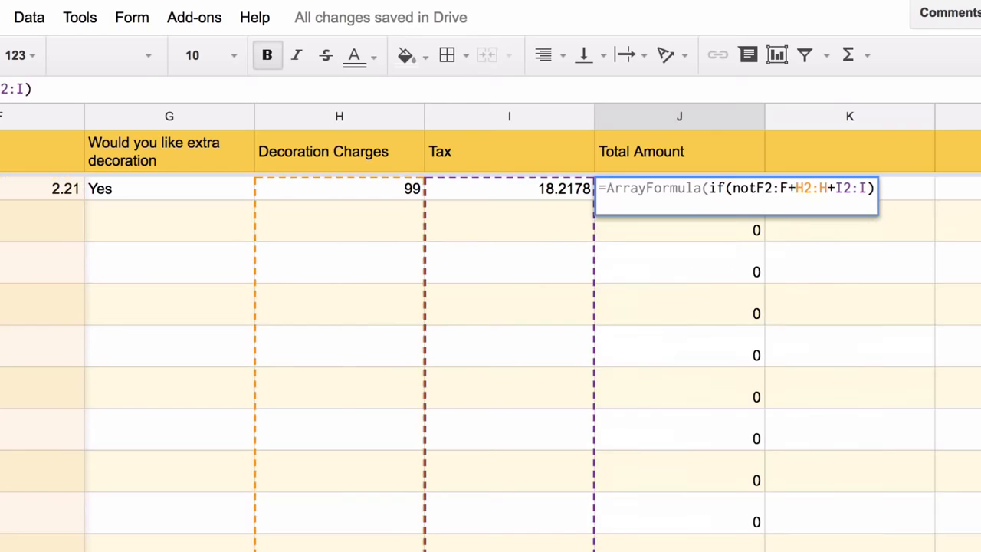
pyautogui.press('BackSpace')
pyautogui.press('BackSpace')
pyautogui.press('BackSpace')
pyautogui.write('len(f2:F')
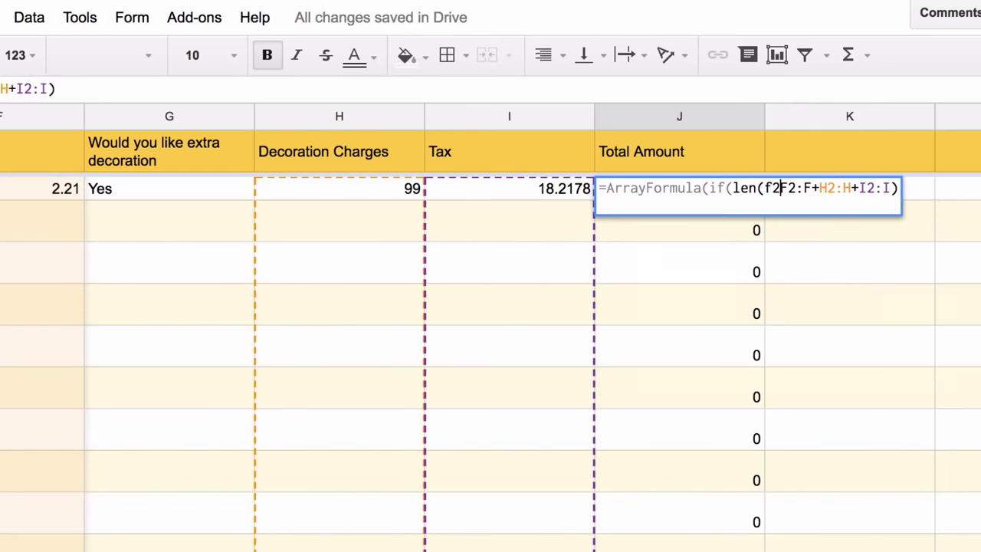
pyautogui.write(')>0,')
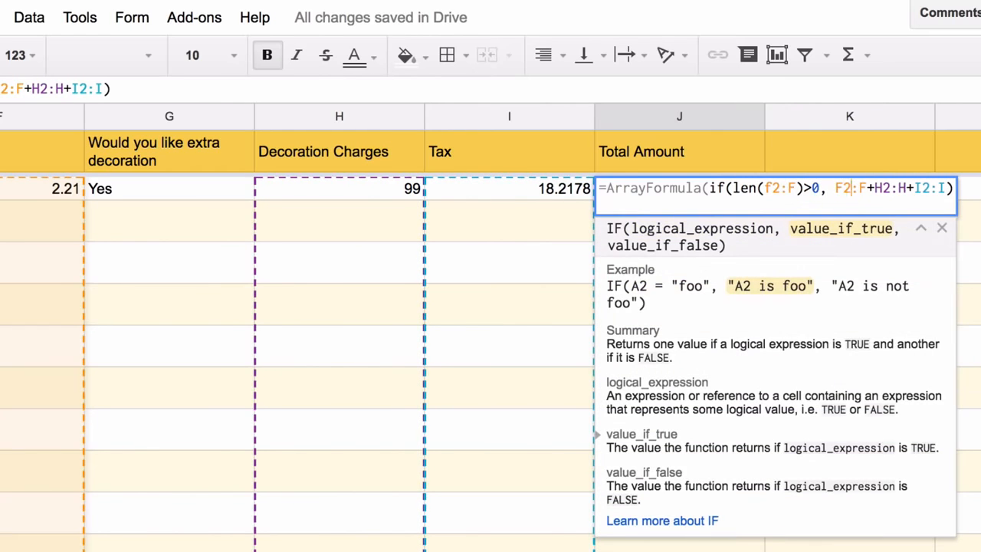
pyautogui.press('Right')
pyautogui.press('Right')
pyautogui.press('Right')
pyautogui.press('Right')
pyautogui.press('Right')
pyautogui.press('Right')
pyautogui.press('Right')
pyautogui.press('Right')
pyautogui.press('Right')
pyautogui.press('Right')
pyautogui.press('Right')
pyautogui.press('Right')
pyautogui.press('Right')
pyautogui.press('Right')
pyautogui.write(',')
pyautogui.press('Return')
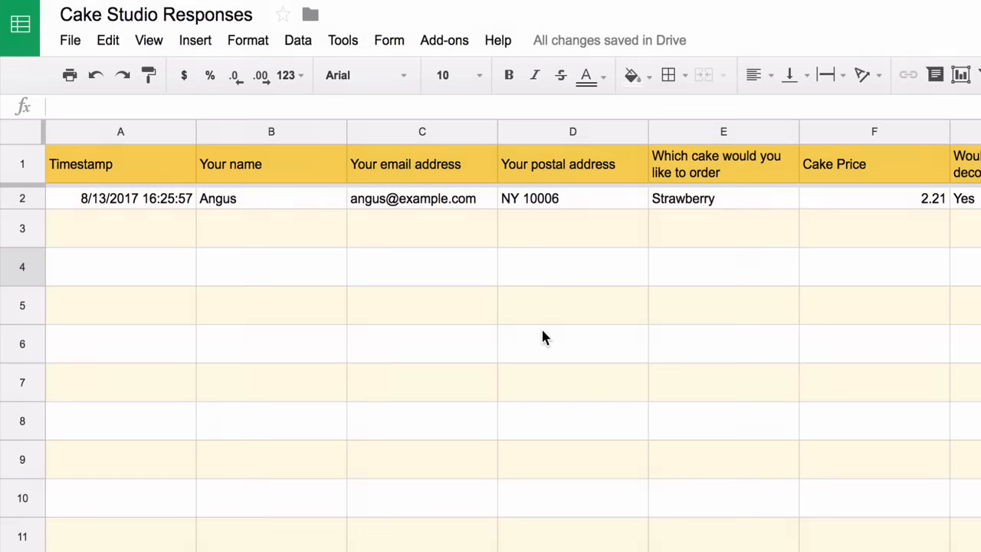
# Insert a new column left of the cake choice and head it 'Google Maps Image'
pyautogui.click(723, 131)
pyautogui.rightClick(725, 131)
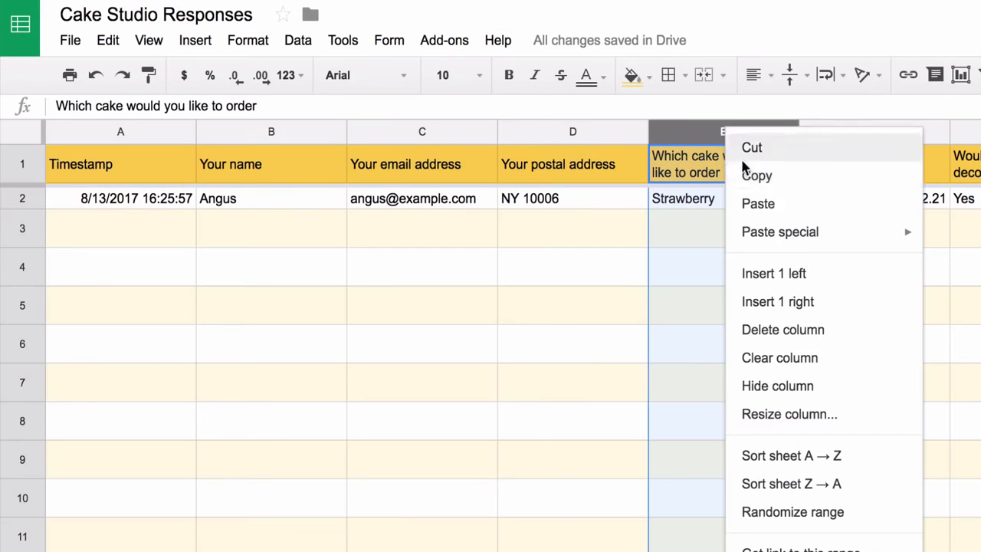
pyautogui.click(755, 274)
pyautogui.click(729, 170)
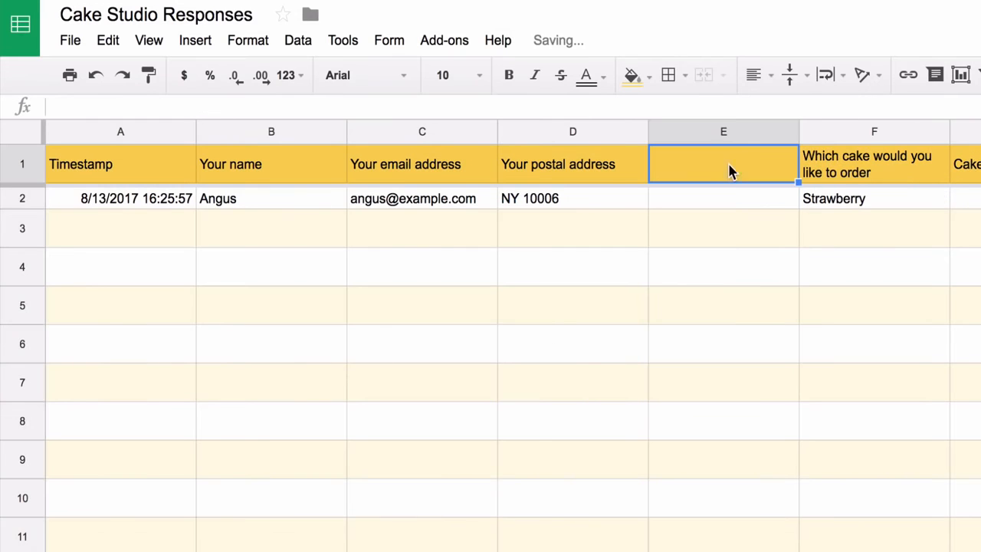
pyautogui.write('Google Ma')
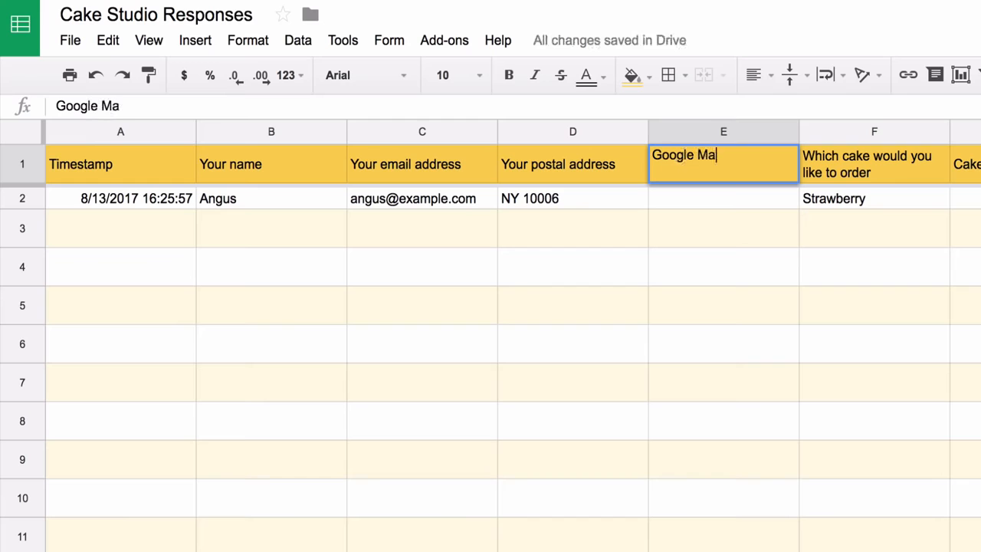
pyautogui.write('ps Image')
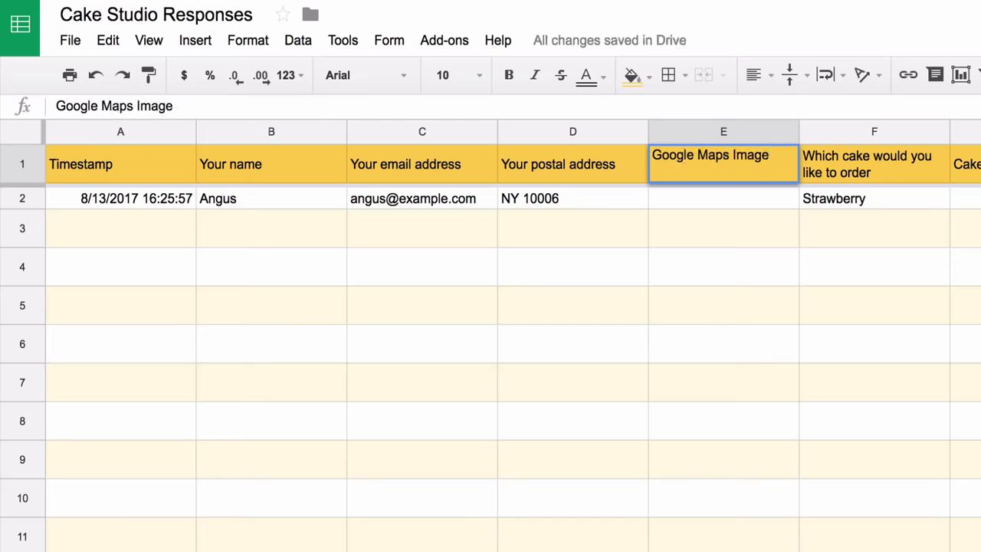
pyautogui.press('Return')
# Enter =GOOGLEMAPS(D2:D) in E2 and open the generated map link
pyautogui.write('=')
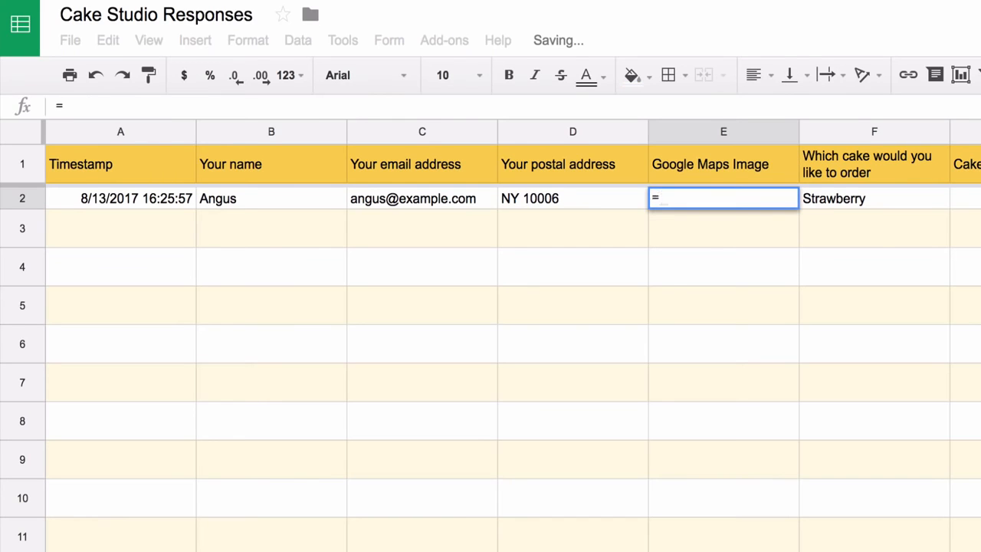
pyautogui.write('GOOGLEMAPS(')
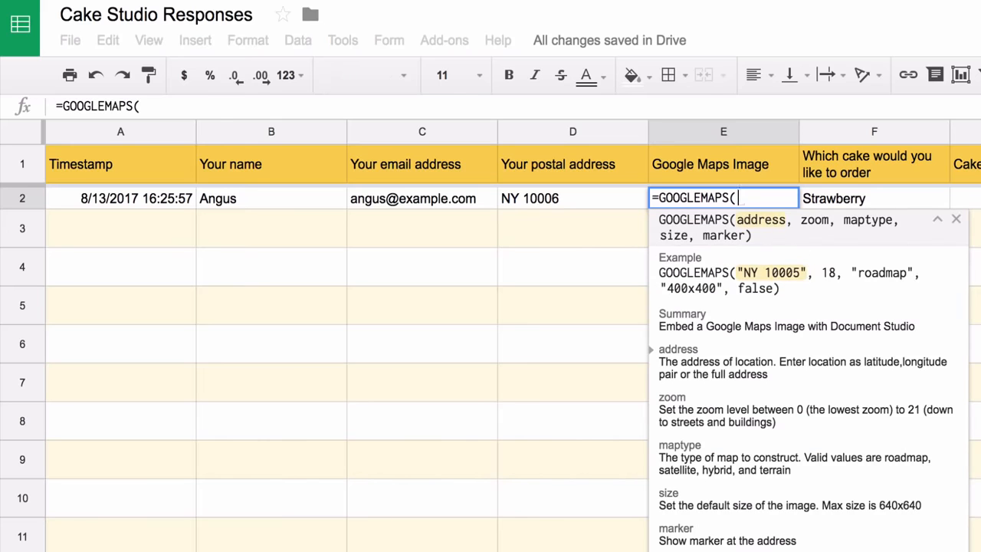
pyautogui.write('D2:')
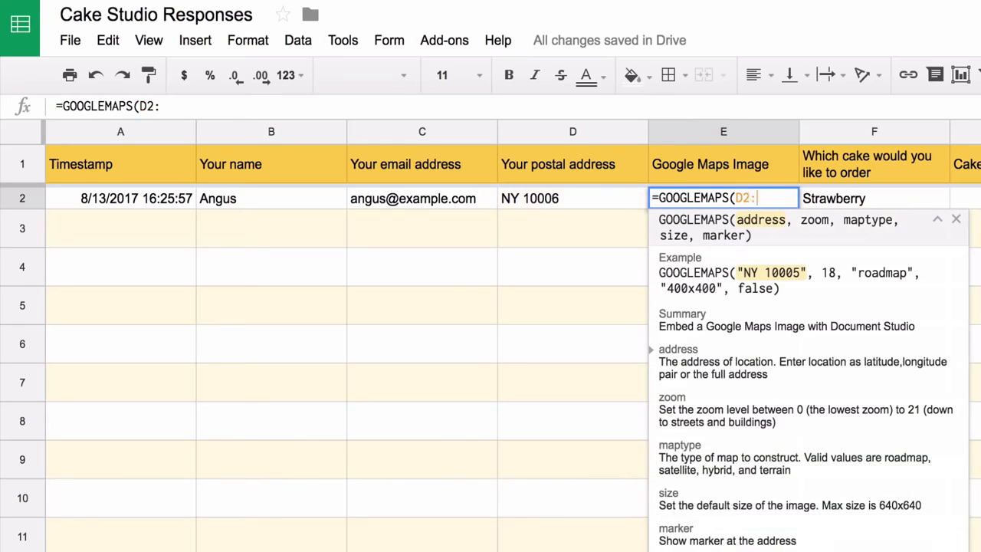
pyautogui.write('D)')
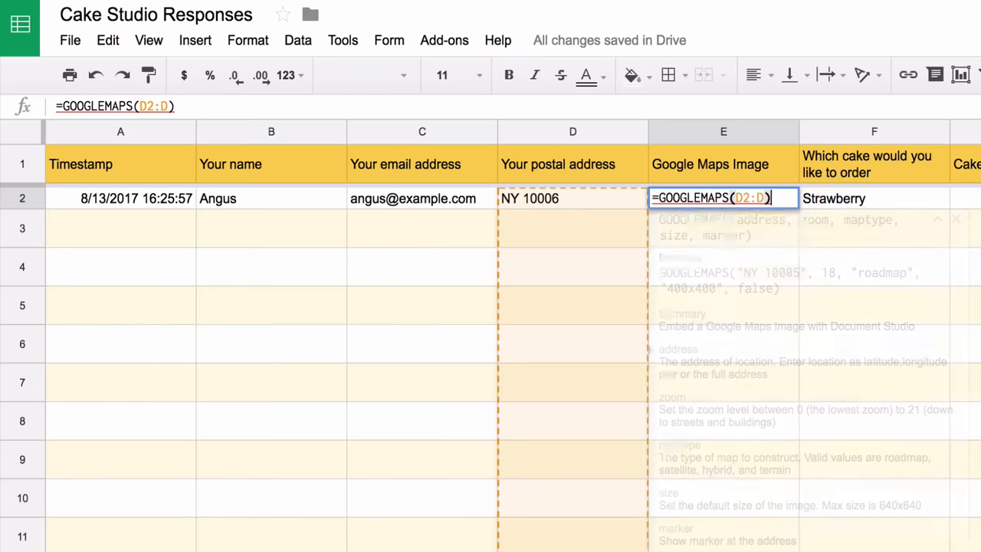
pyautogui.press('Return')
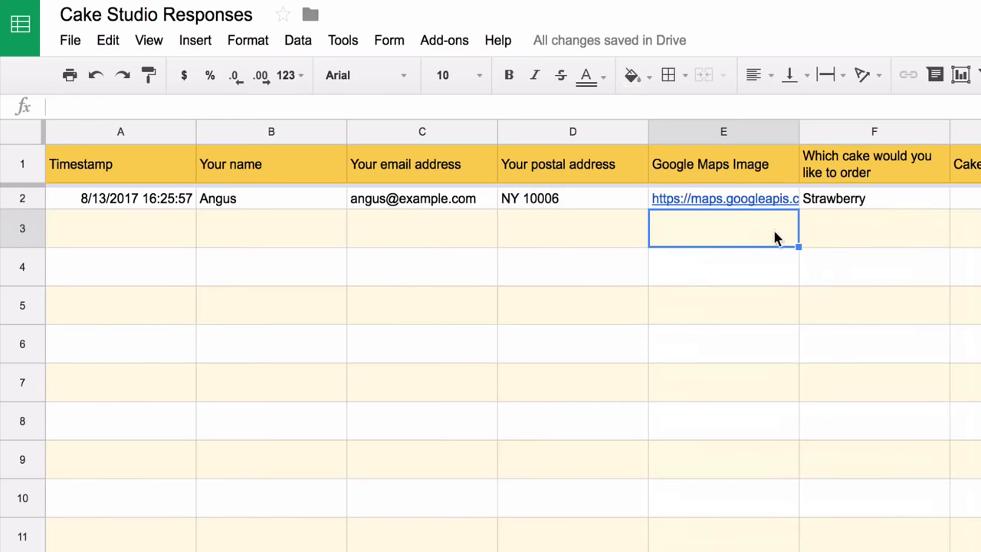
pyautogui.click(758, 202)
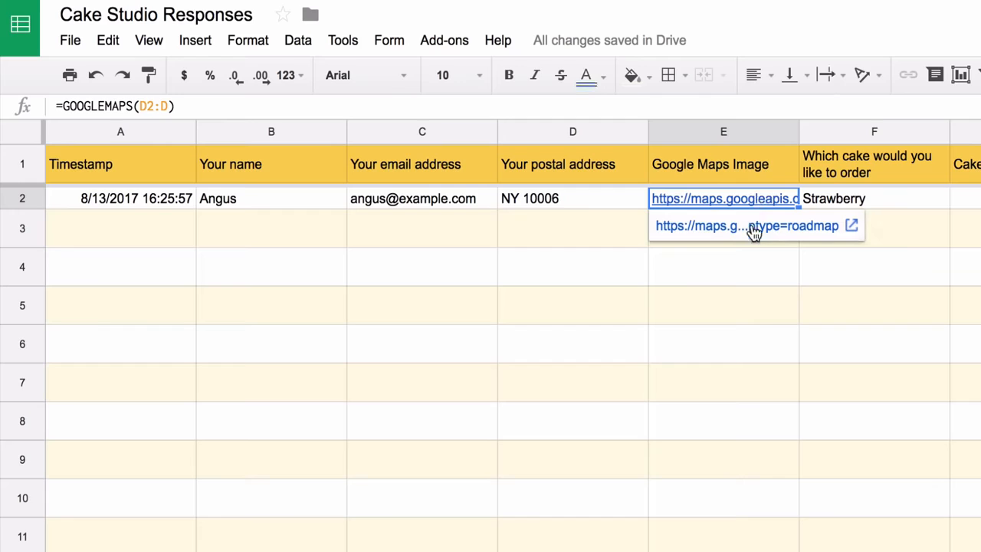
pyautogui.click(755, 226)
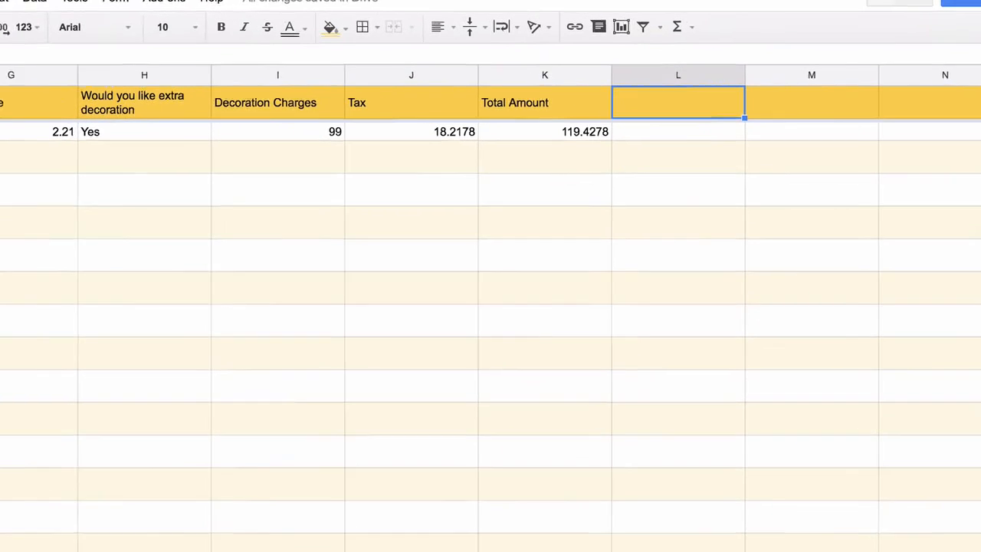
# Add a 'PayPal Payment Link' header and a =PAYPAL(F2:F, K2:K, "USD", seller e-mail) formula below it
pyautogui.write('P')
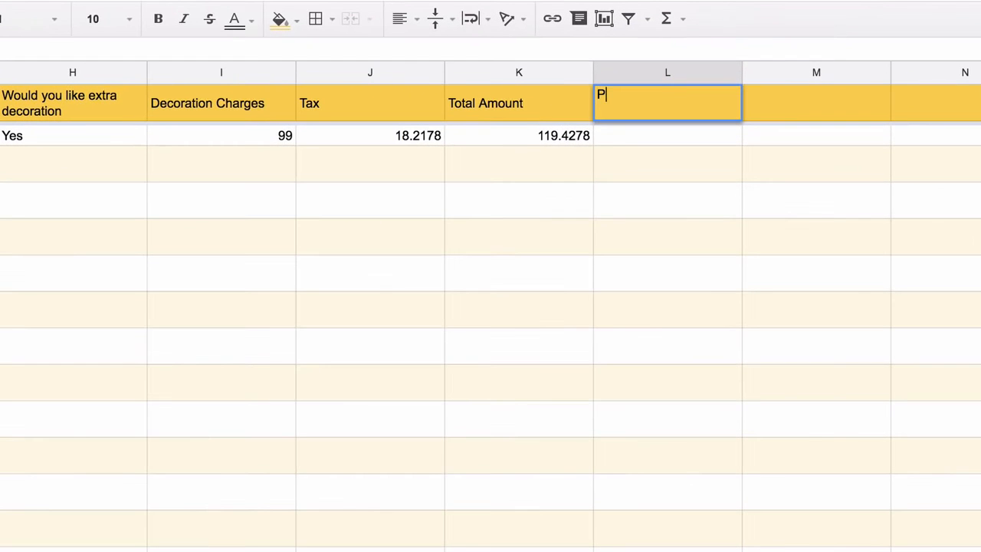
pyautogui.write('ayPal Payment Link')
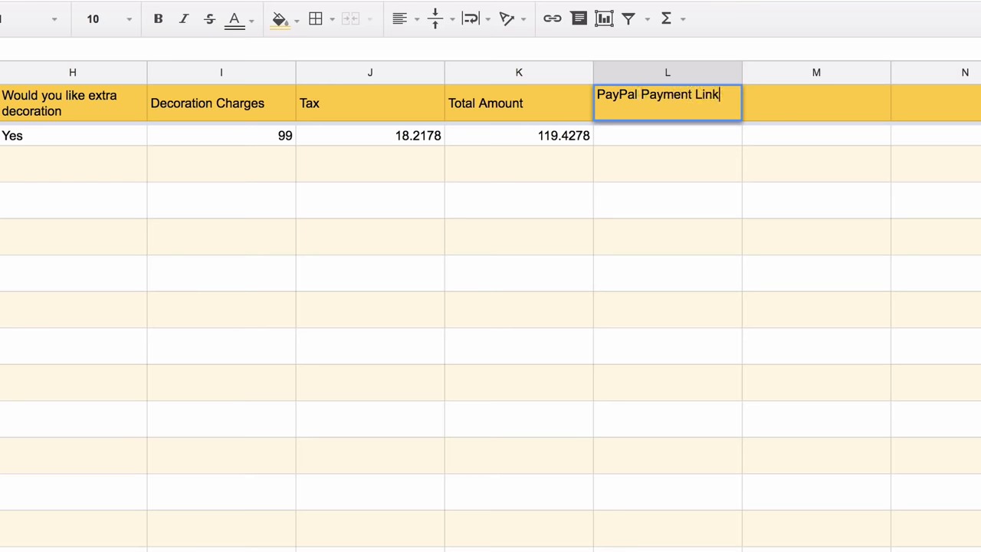
pyautogui.press('Return')
pyautogui.write('=PA')
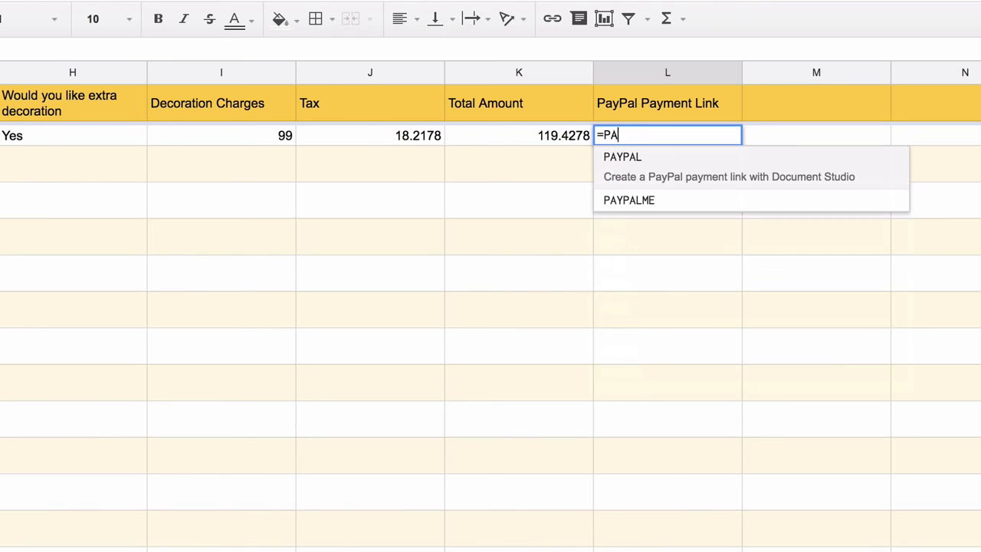
pyautogui.write('YPAL(')
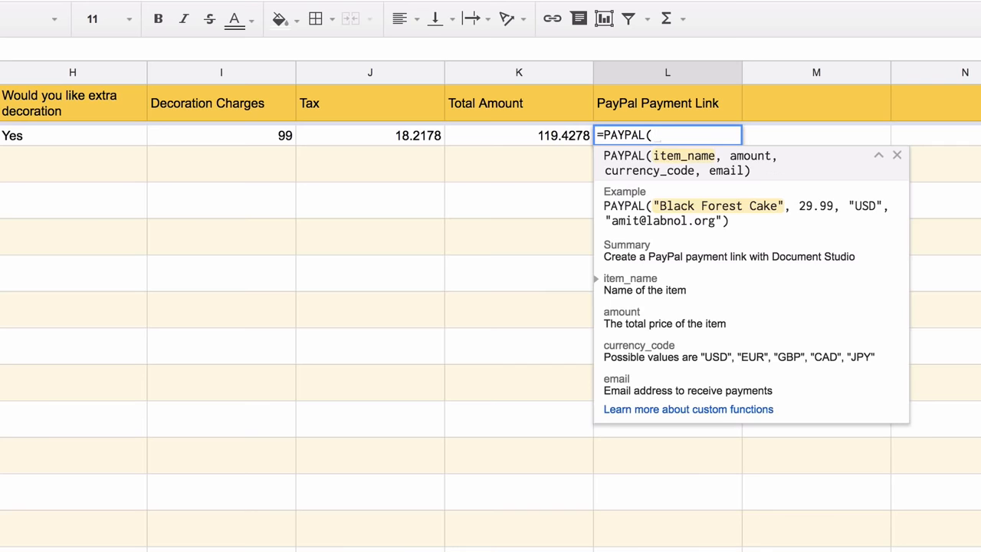
pyautogui.write('F2:')
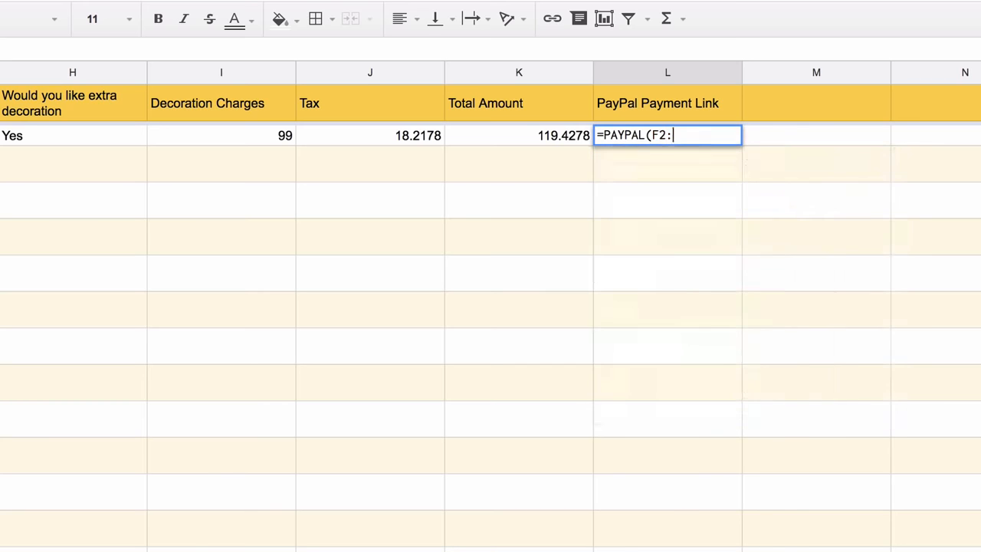
pyautogui.write('F')
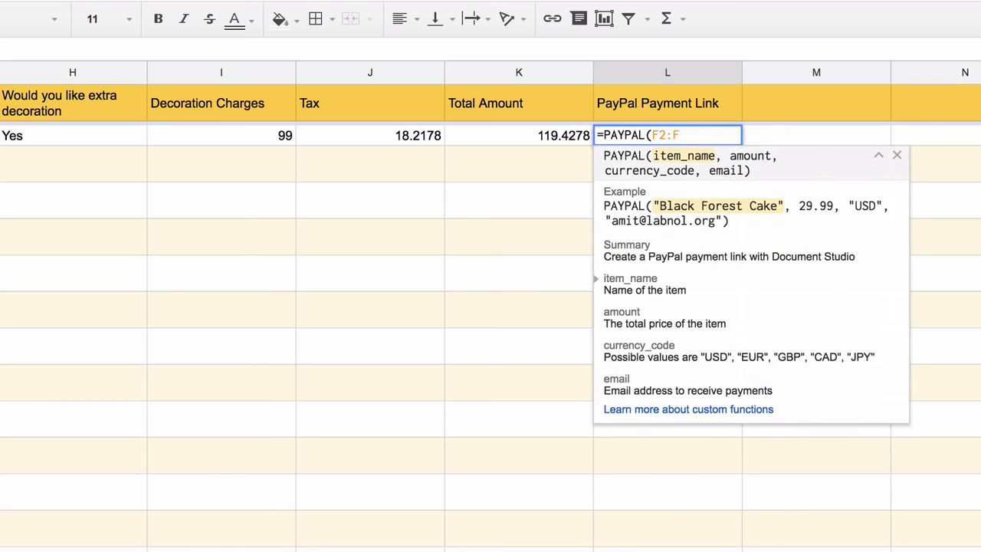
pyautogui.write(', K2:K')
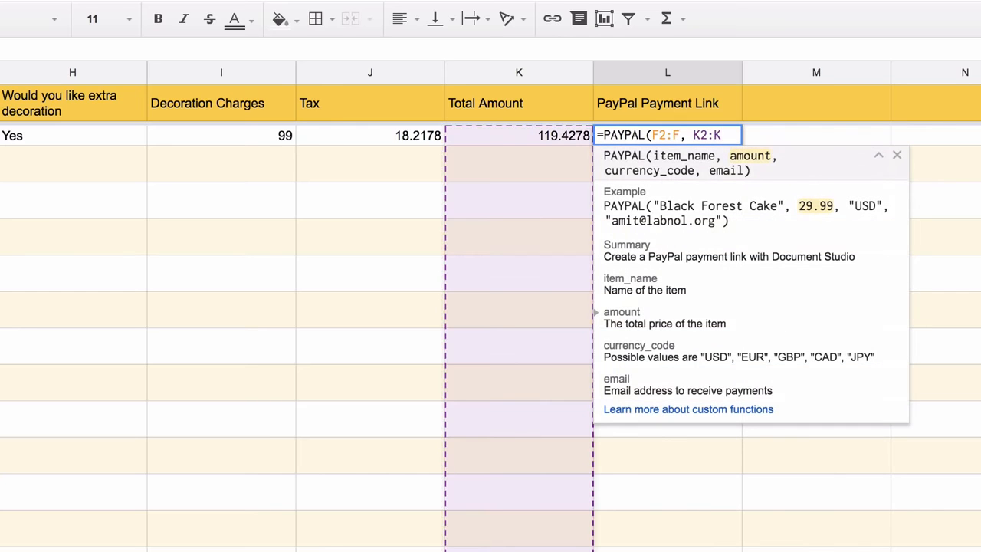
pyautogui.write(', "U')
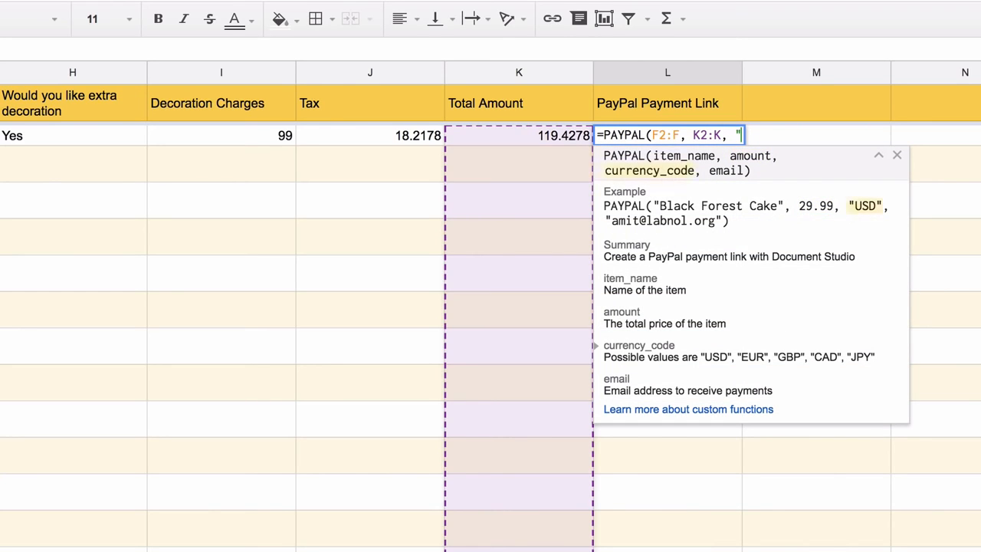
pyautogui.write('SD", ')
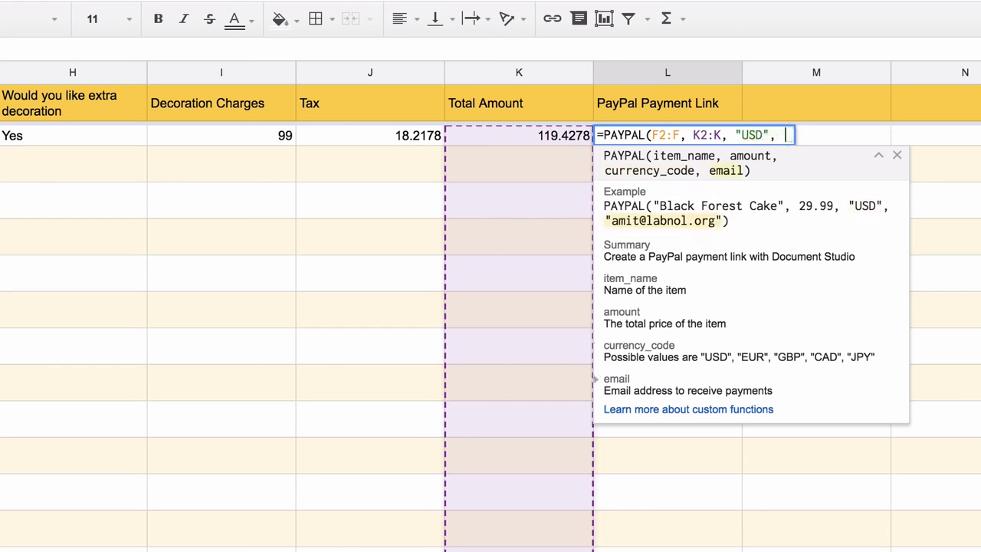
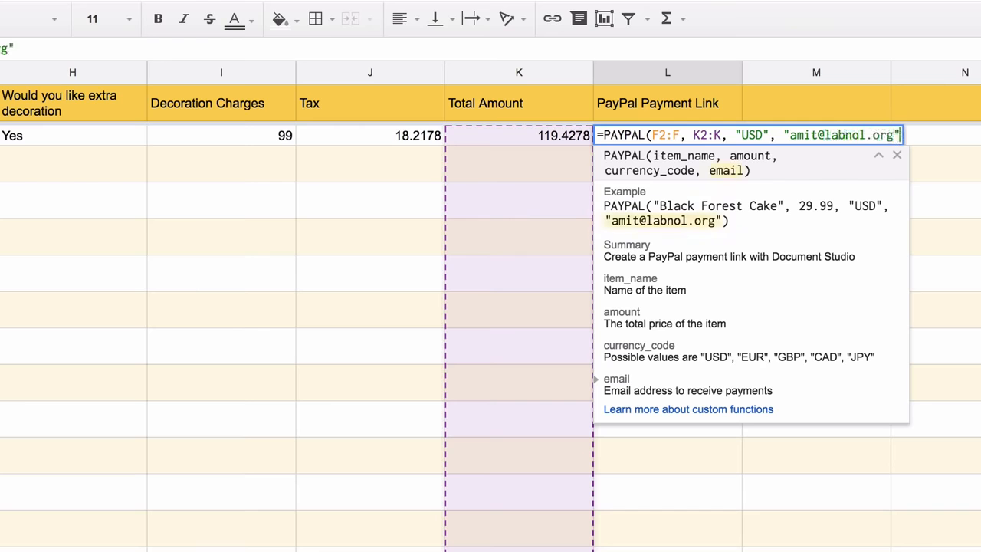
pyautogui.write(')')
pyautogui.press('Return')
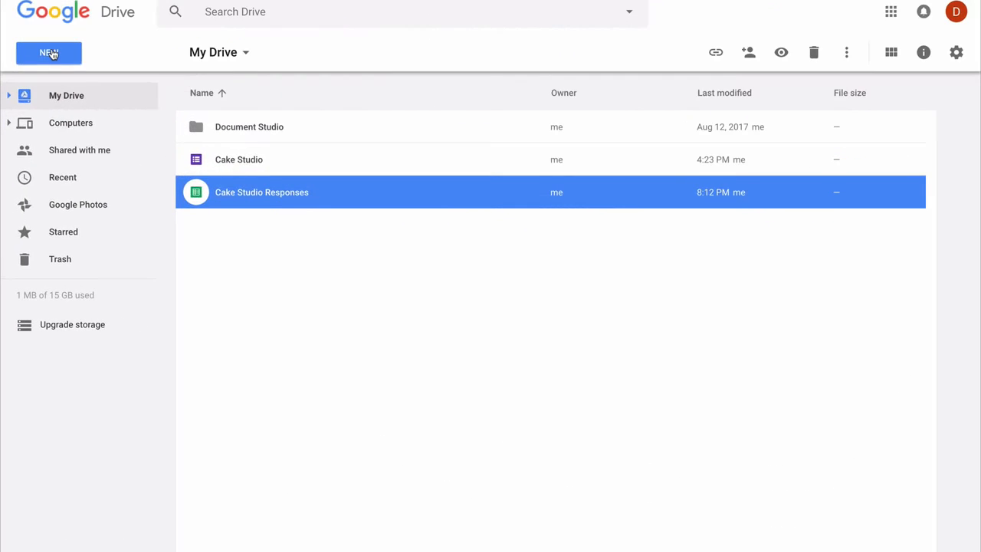
# Create a new spreadsheet from the Invoice template in the Google Sheets template gallery
pyautogui.click(49, 53)
pyautogui.moveTo(212, 201)
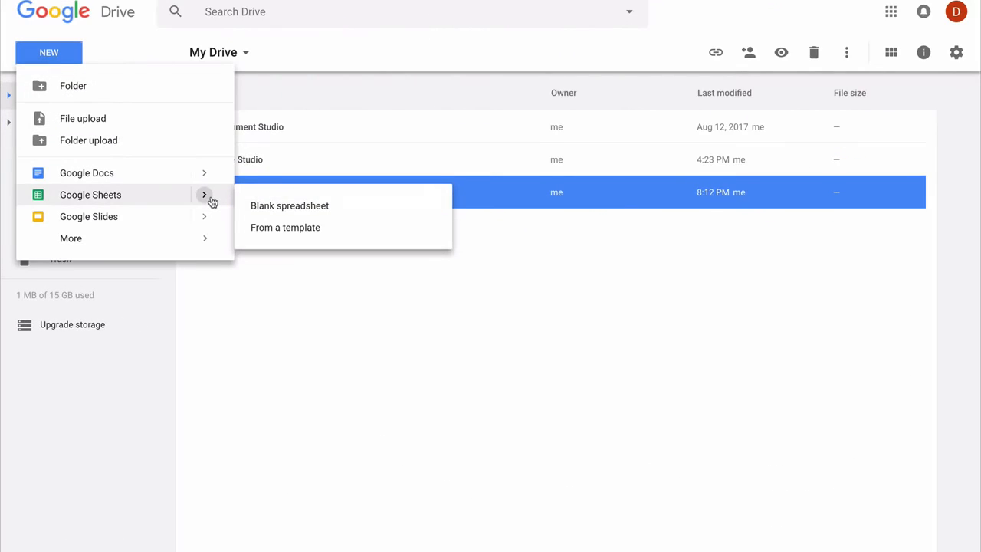
pyautogui.click(289, 228)
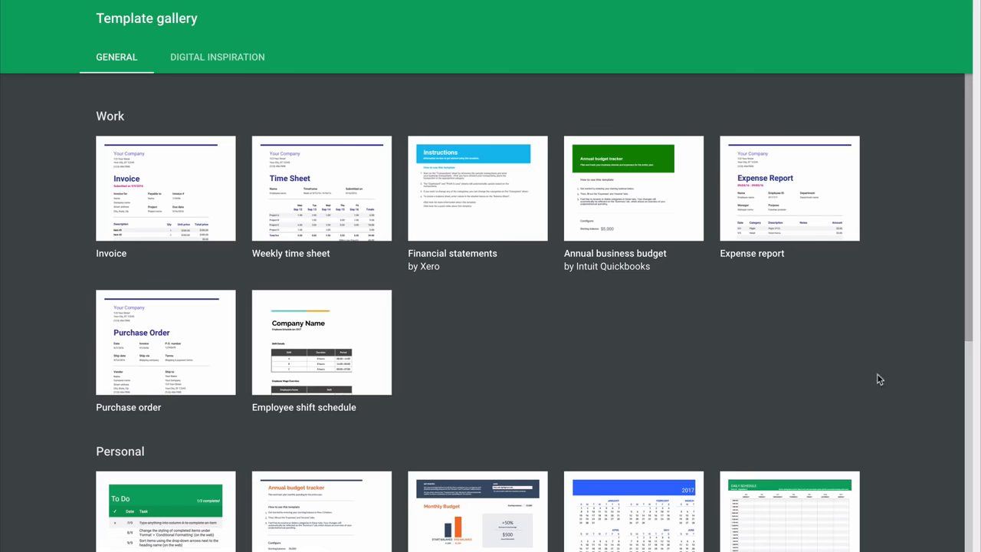
pyautogui.scroll(-3, 877, 375)
pyautogui.scroll(1, 876, 376)
pyautogui.scroll(3, 879, 378)
pyautogui.click(200, 189)
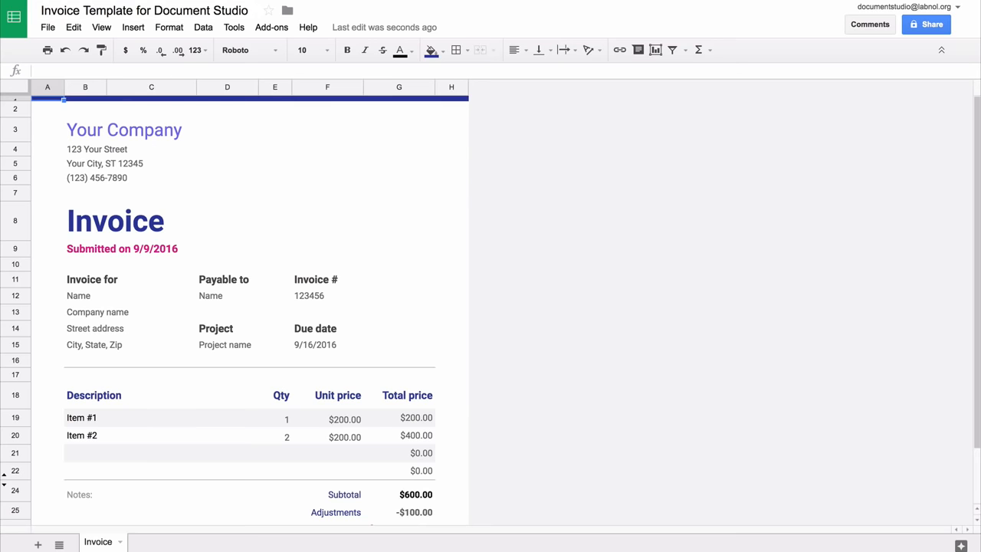
# Rename the company to Cake Studio and retitle Invoice as 'Order Confirmation' at font size 24
pyautogui.click(161, 130)
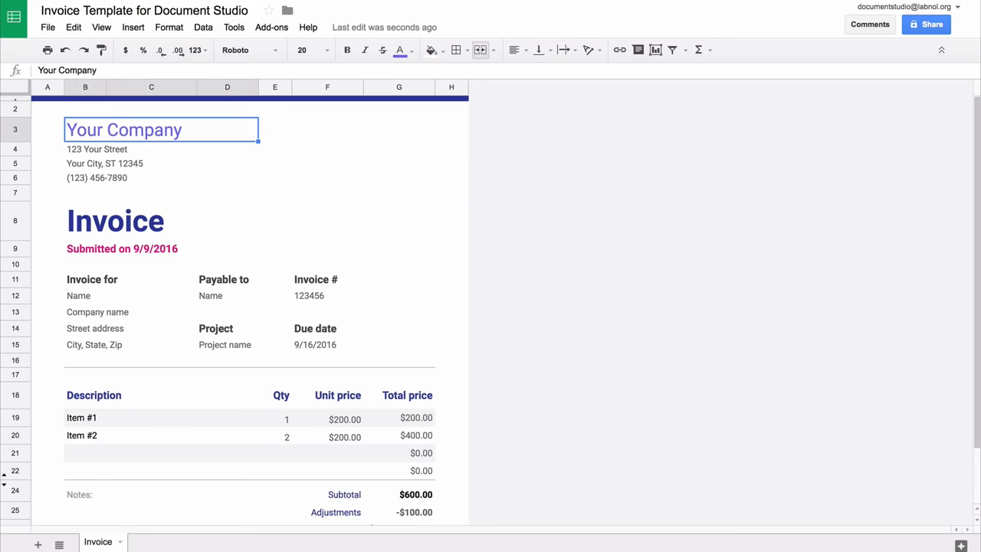
pyautogui.press('BackSpace')
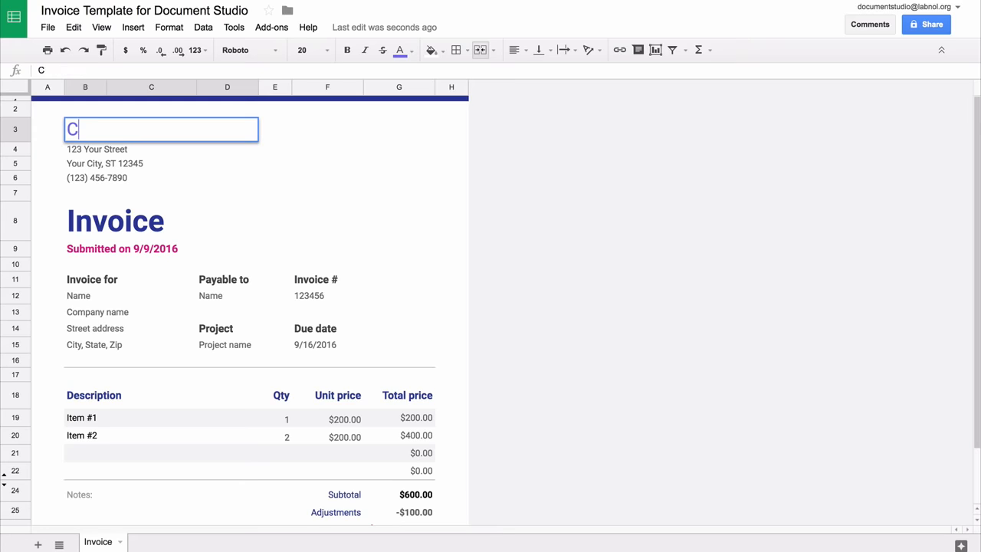
pyautogui.write('Cake Studio')
pyautogui.press('Return')
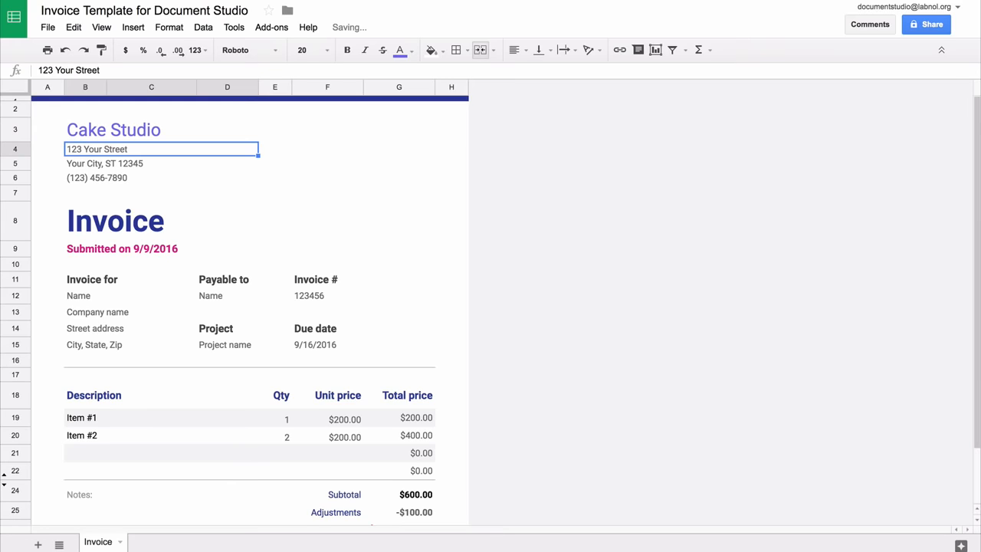
pyautogui.click(178, 221)
pyautogui.write('Order Confirmation')
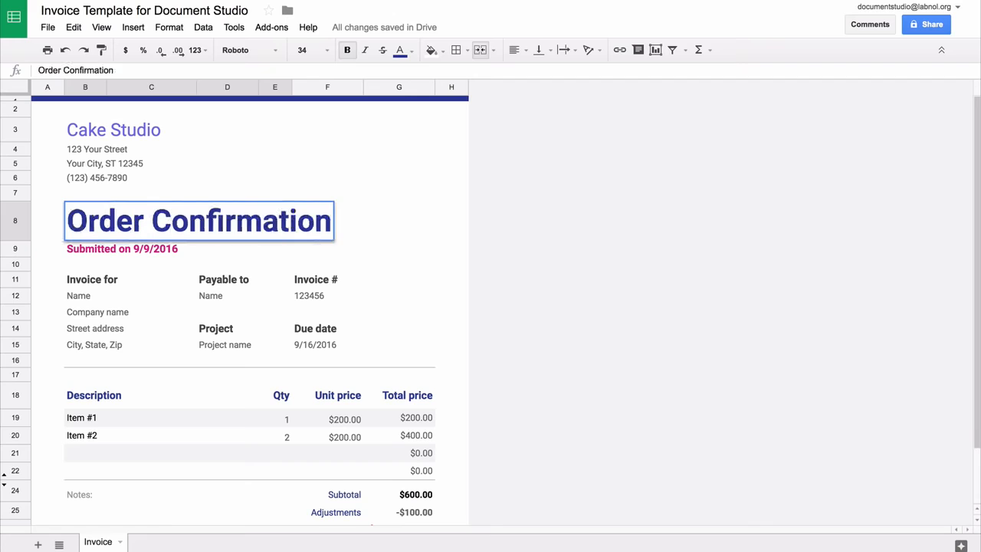
pyautogui.click(327, 51)
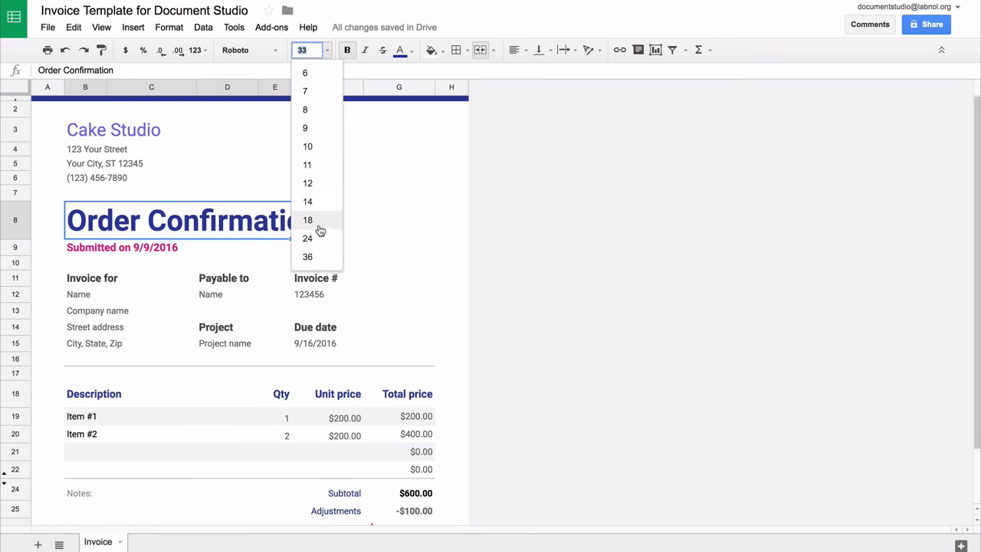
pyautogui.click(319, 237)
# Enter the {{Timestamp}}, {{Your Name}} and {{Your Postal Address}} placeholders in the invoice details
pyautogui.press('Down')
pyautogui.write('{{')
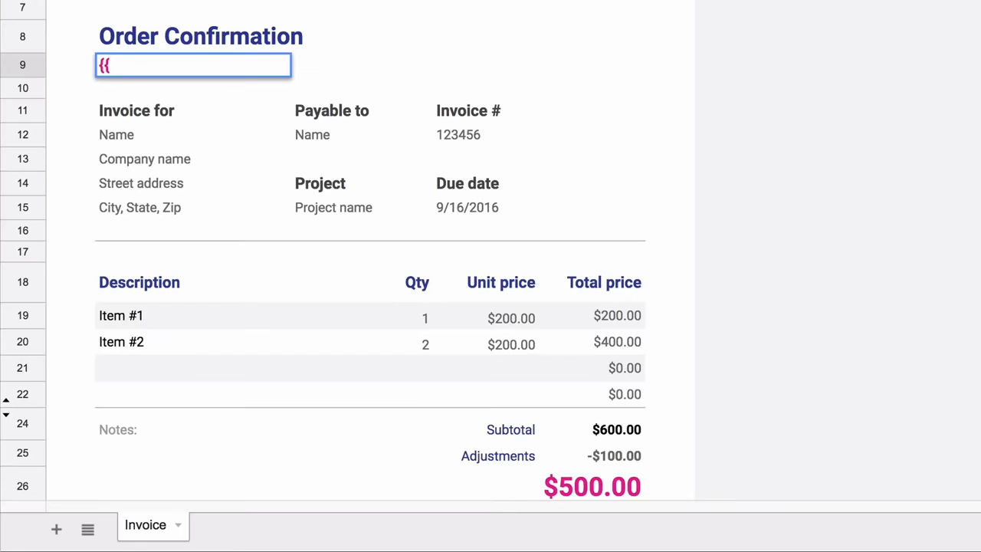
pyautogui.write('Timestamp')
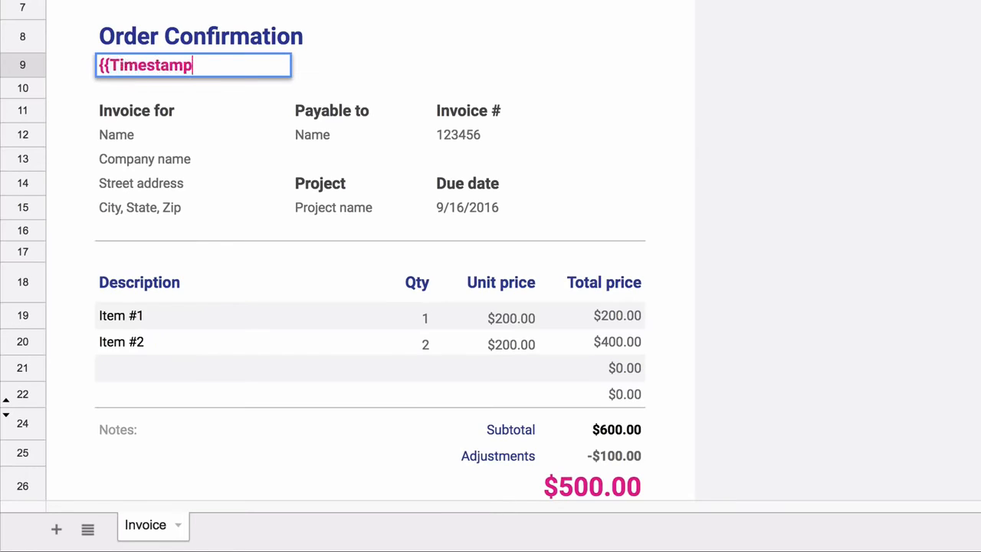
pyautogui.write('}}')
pyautogui.press('Return')
pyautogui.press('Down')
pyautogui.press('Down')
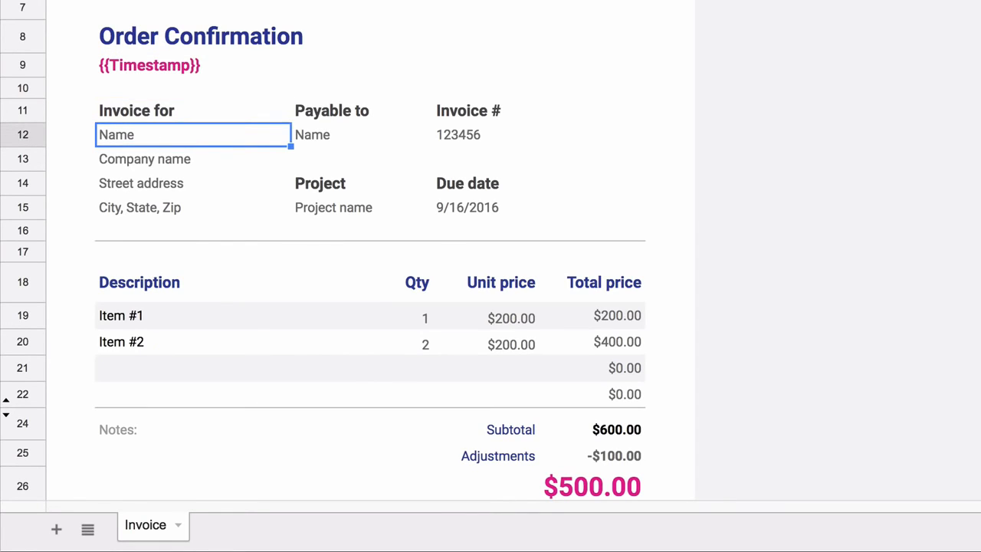
pyautogui.write('{{You')
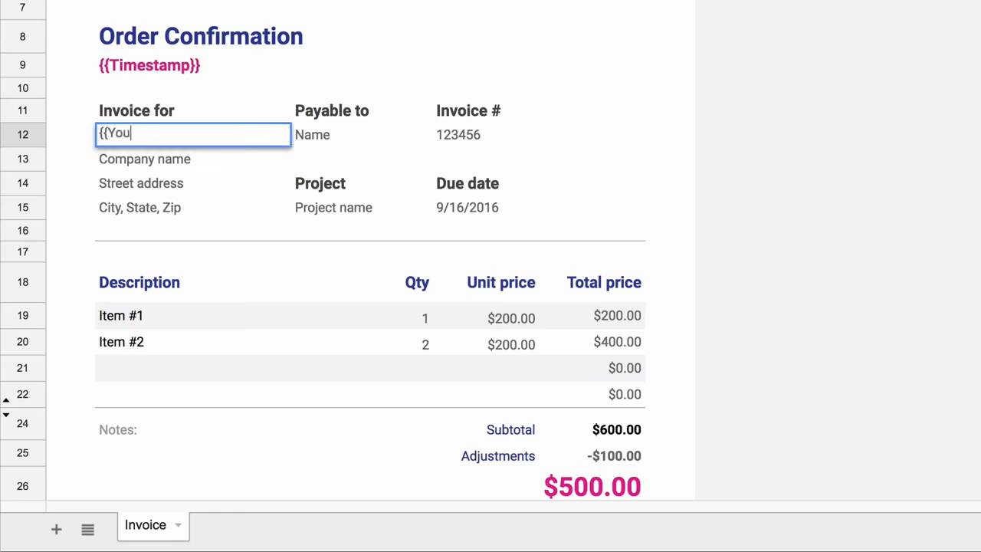
pyautogui.write('r Name}}')
pyautogui.press('Return')
pyautogui.write('{{Your ')
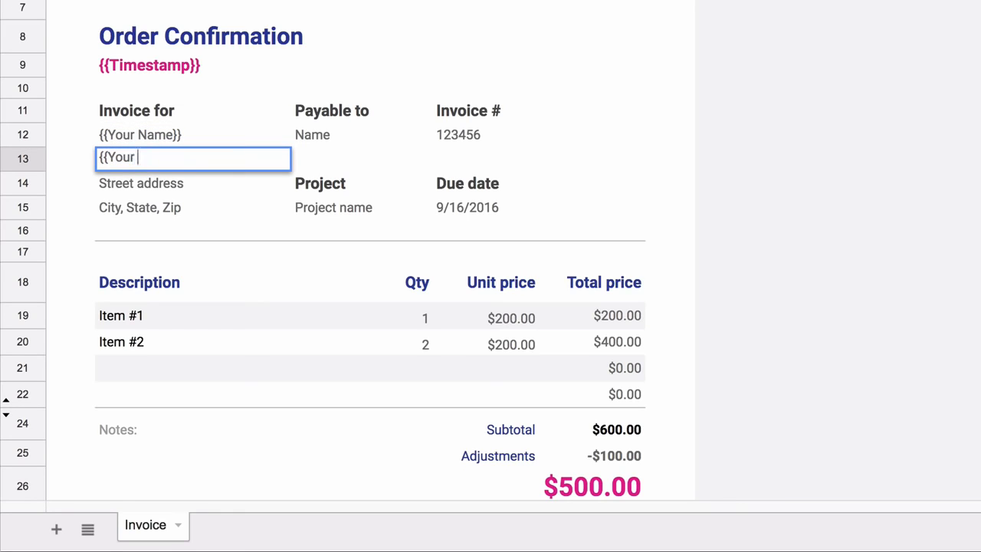
pyautogui.write('Postal Addre')
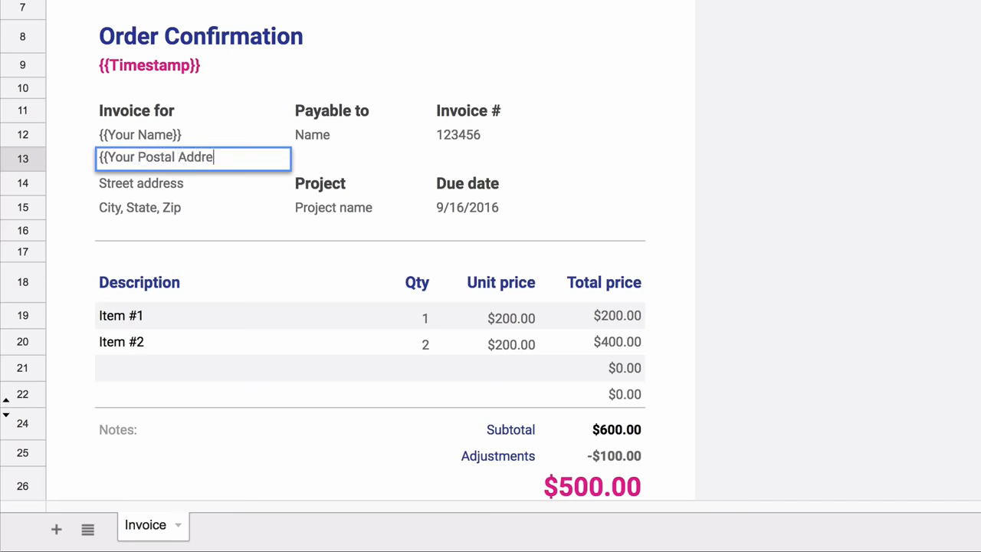
pyautogui.write('ss}}')
pyautogui.press('Return')
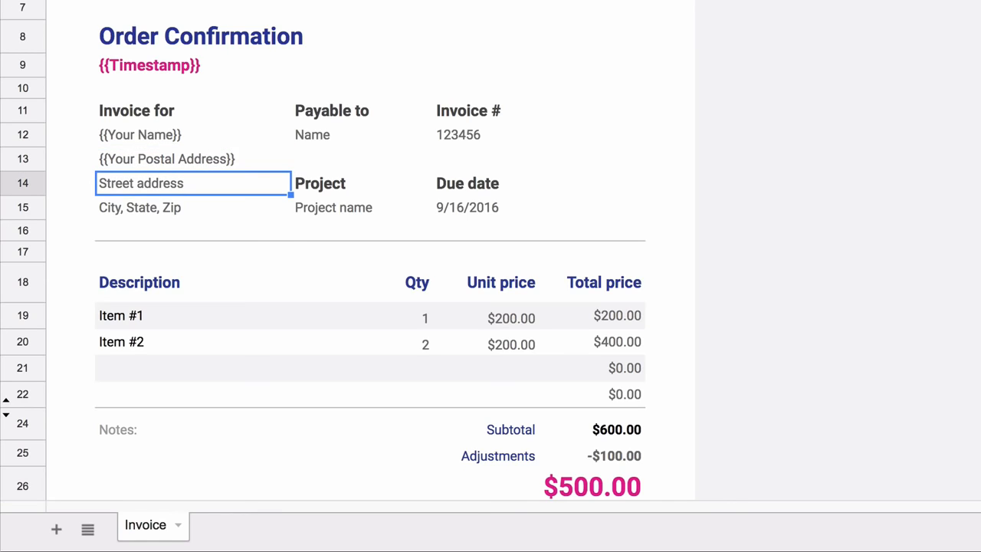
pyautogui.hotkey('shift', 'Down')
pyautogui.hotkey('shift', 'Down')
# Clear the leftover address lines and the Payable to / Invoice # / Project / Due date block
pyautogui.hotkey('shift', 'Up')
pyautogui.click(358, 113)
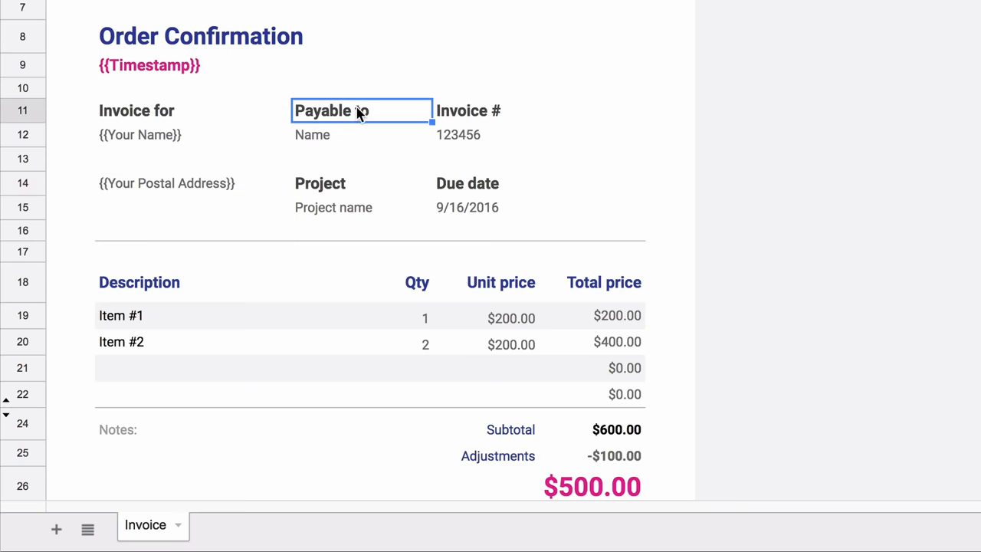
pyautogui.hotkey('shift', 'Right')
pyautogui.hotkey('shift', 'Right')
pyautogui.hotkey('shift', 'Left')
pyautogui.hotkey('shift', 'Down')
pyautogui.hotkey('shift', 'Down')
pyautogui.hotkey('shift', 'Down')
pyautogui.hotkey('shift', 'Down')
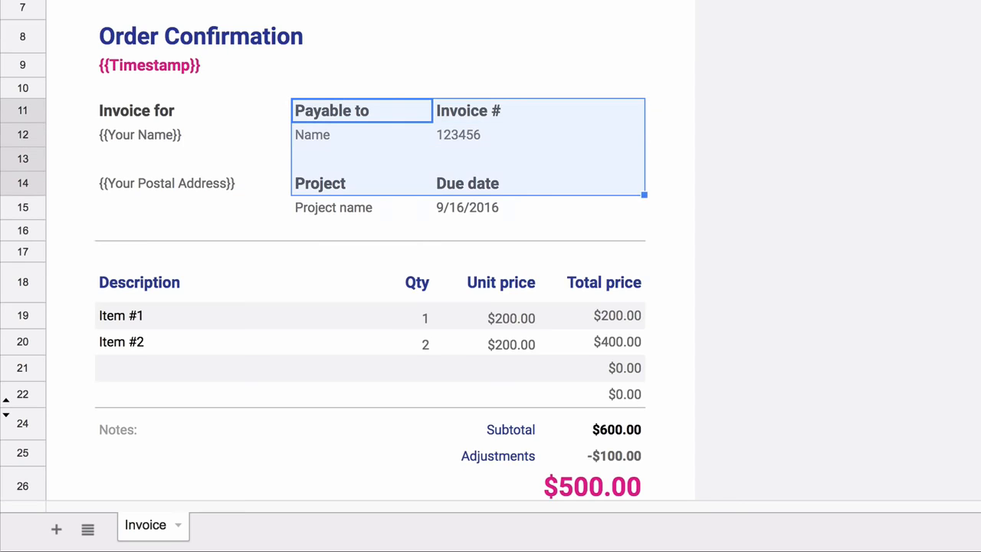
pyautogui.press('Delete')
# Add =HYPERLINK("{{PayPal Payment Link}}", "Pay Invoice via PayPal") beside the postal address
pyautogui.click(517, 176)
pyautogui.write('=hyper')
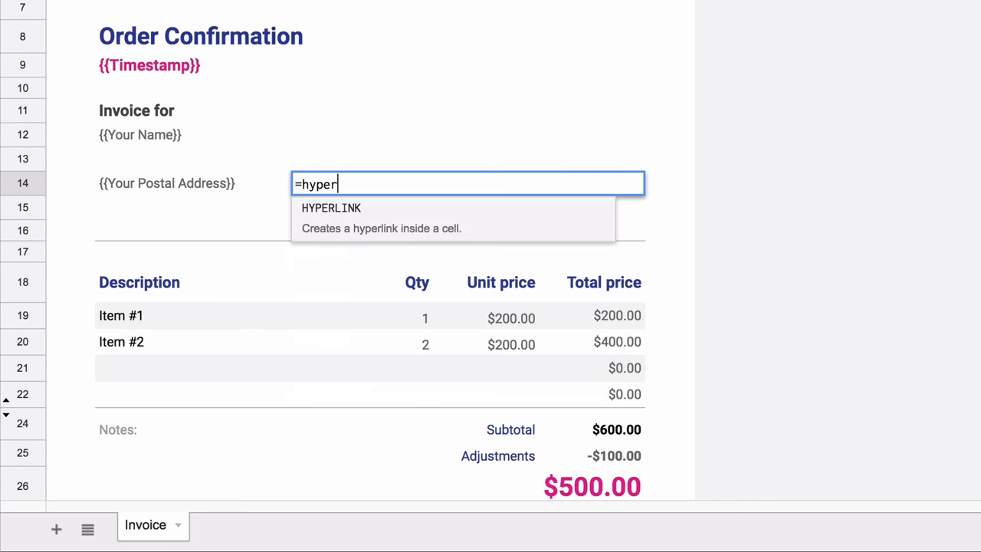
pyautogui.press('Tab')
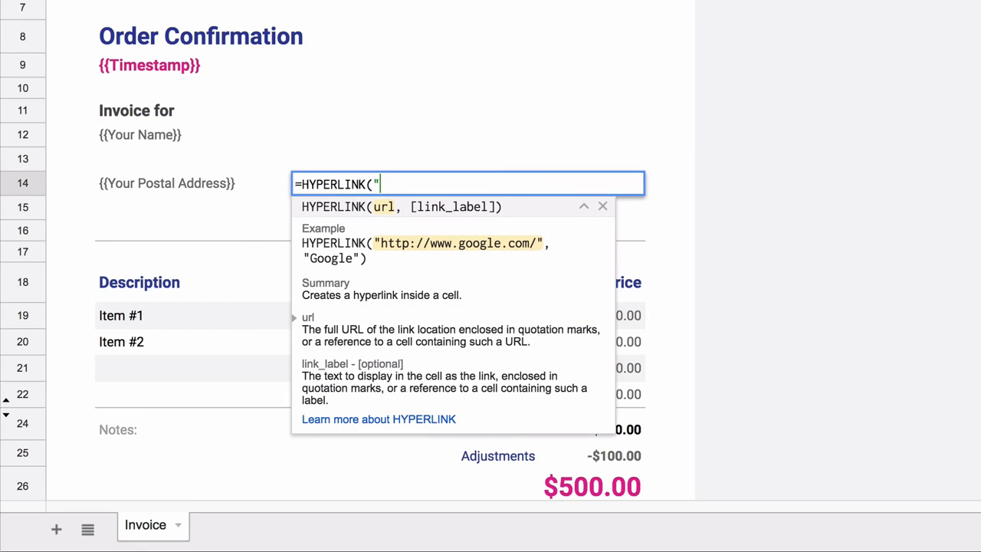
pyautogui.write('"{{PayPal Payment Link}}')
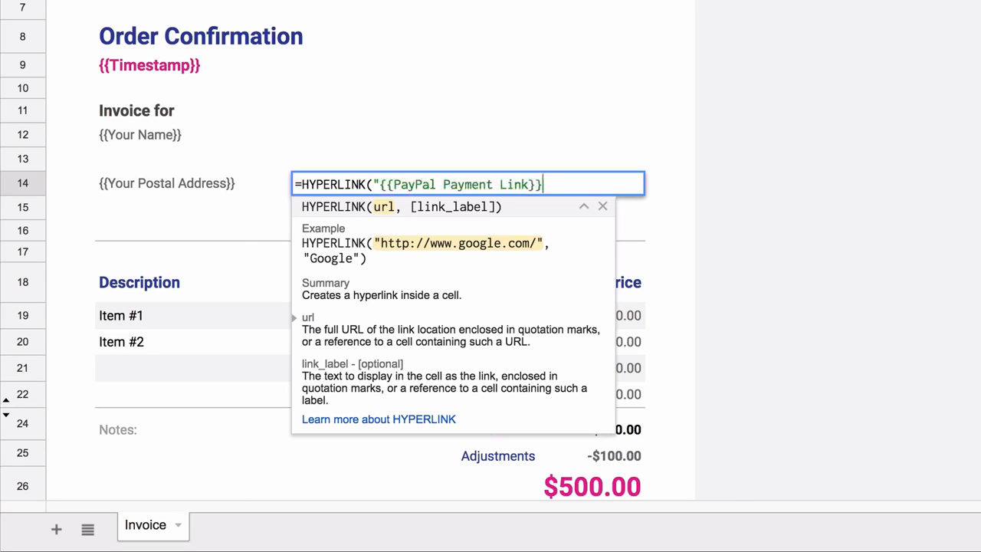
pyautogui.write('", "')
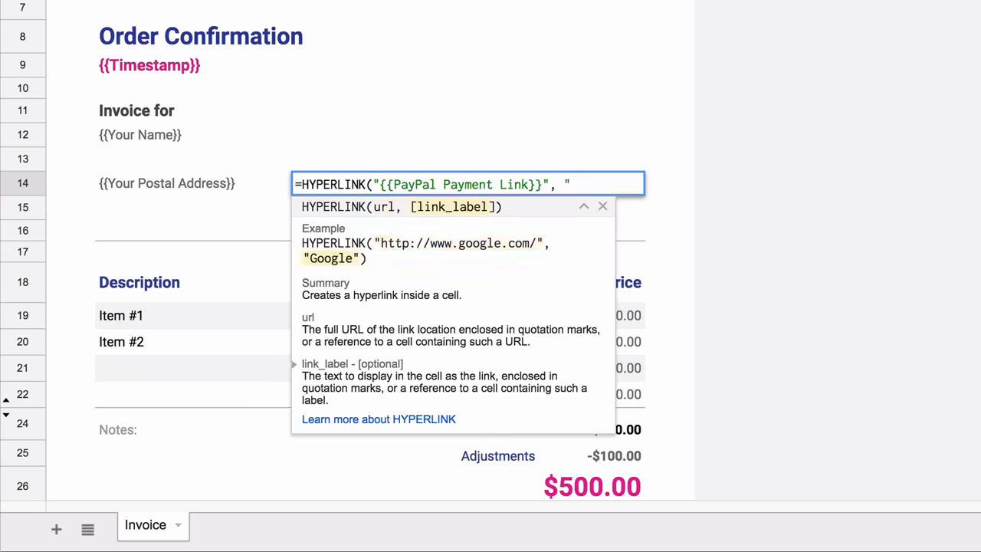
pyautogui.write('Pay Invoice via PayPal")')
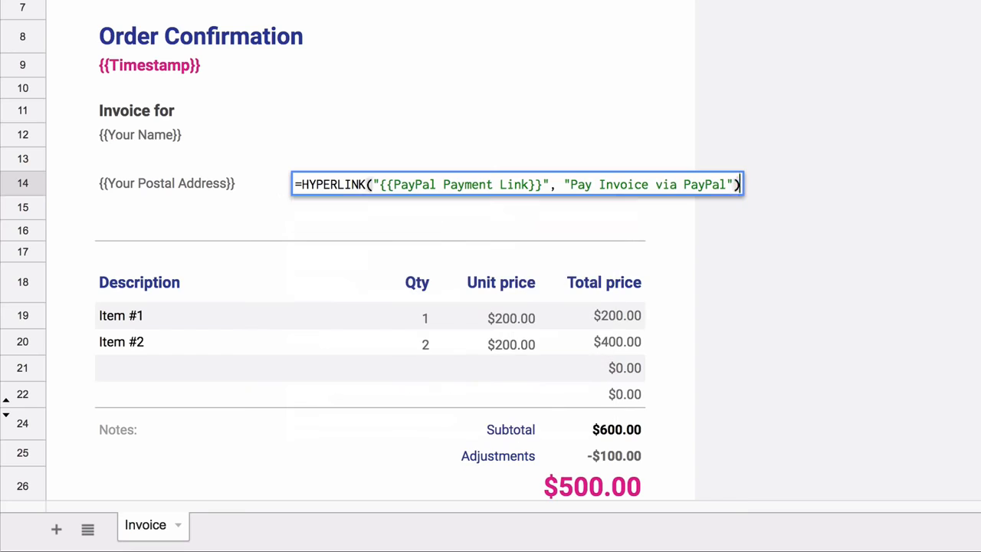
pyautogui.press('Return')
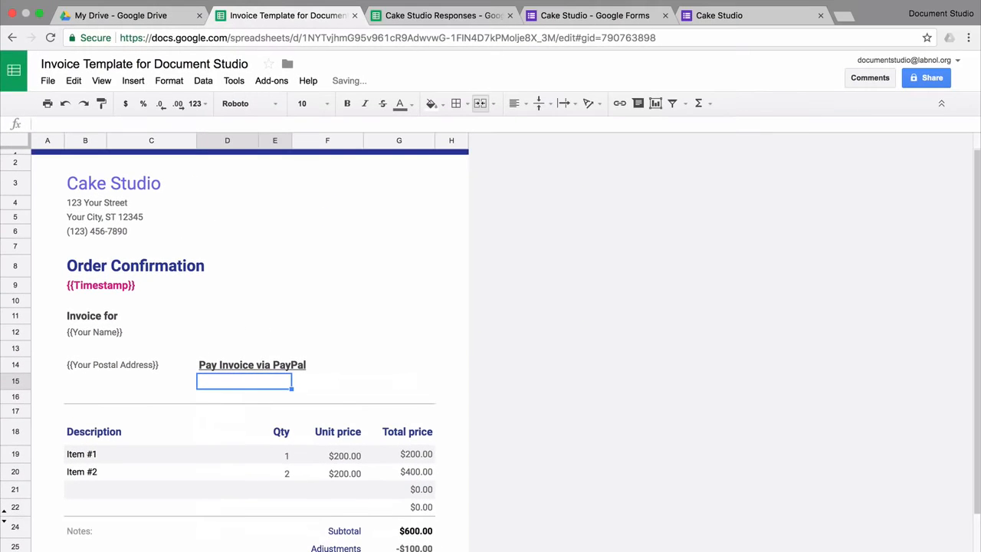
pyautogui.click(327, 182)
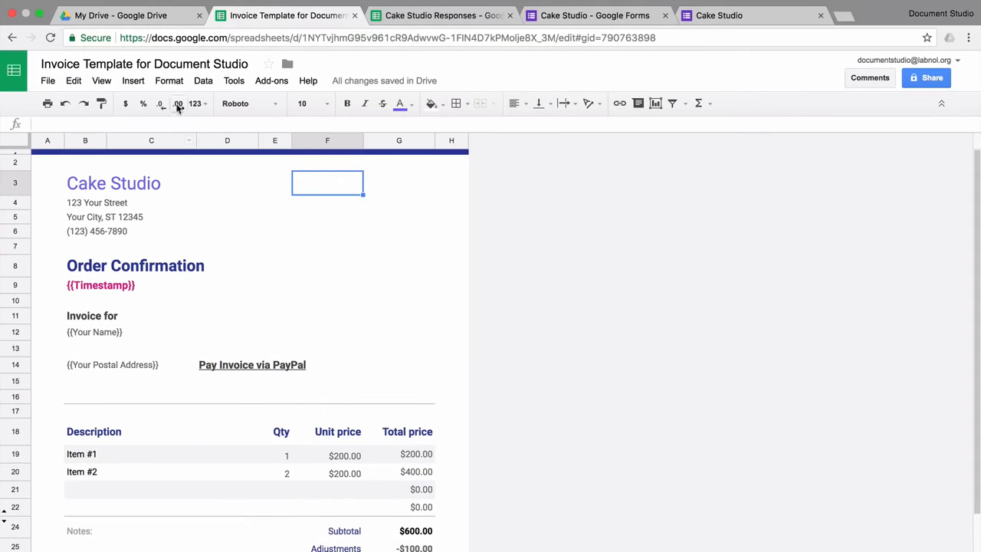
pyautogui.click(134, 81)
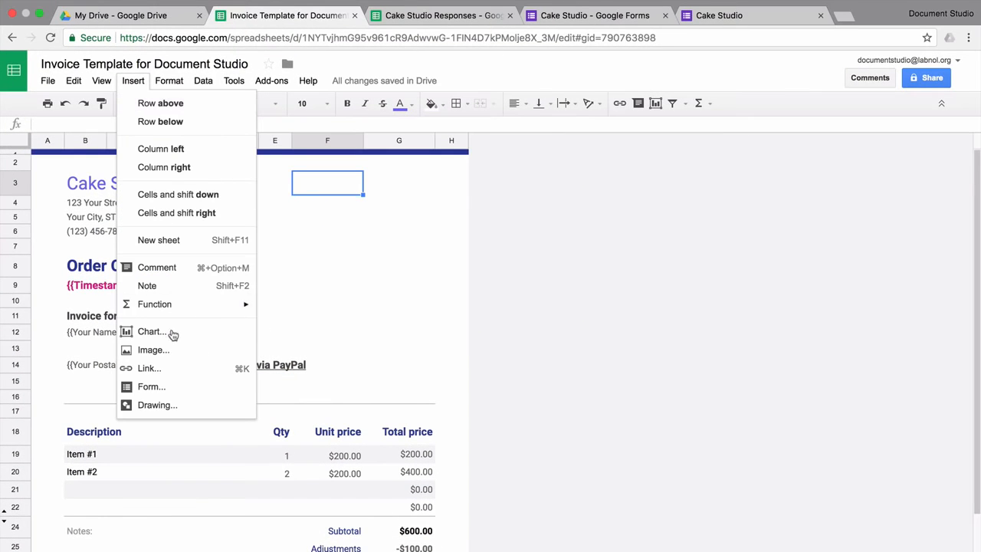
# Upload the CakeStudio.png logo, shrink it and place it in the invoice's top-right corner
pyautogui.click(177, 351)
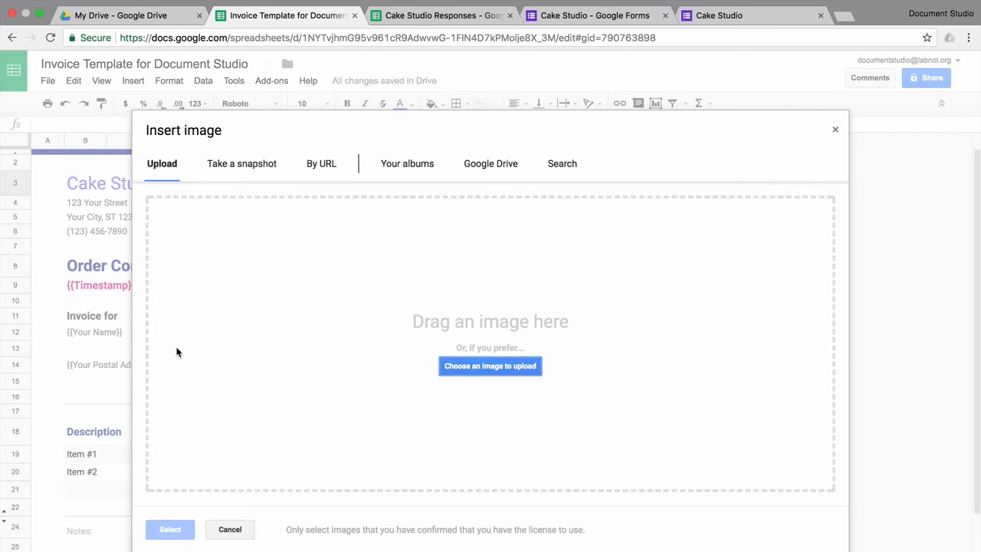
pyautogui.click(523, 367)
pyautogui.click(542, 65)
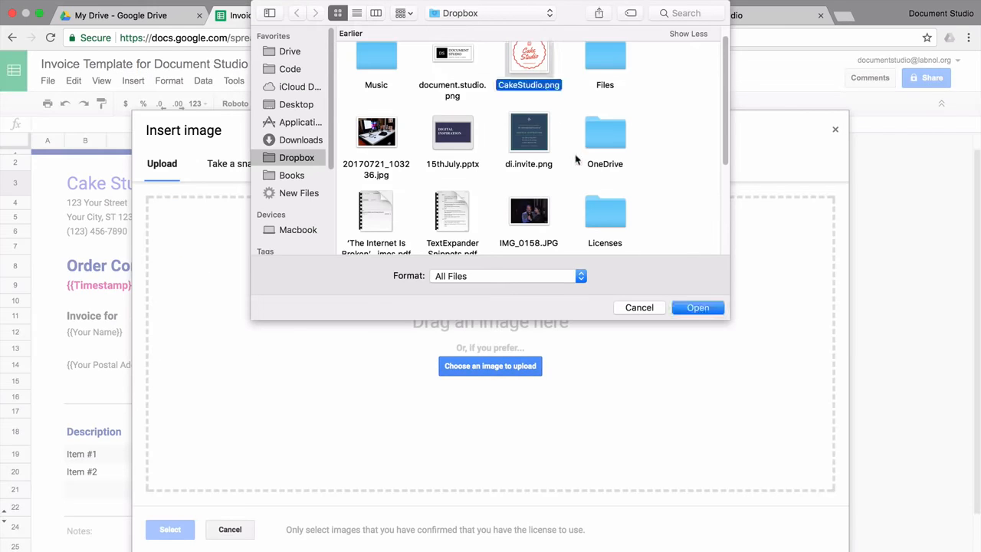
pyautogui.click(697, 308)
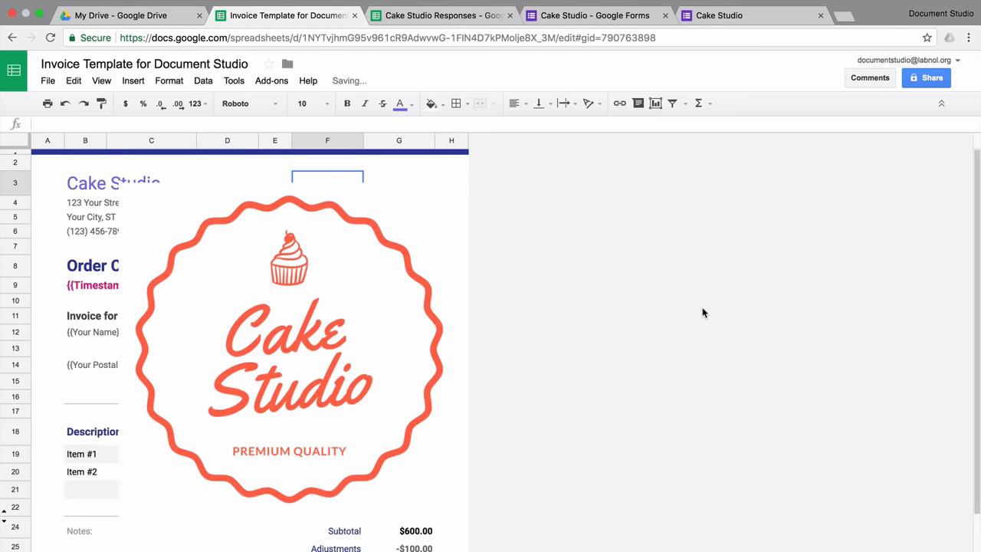
pyautogui.moveTo(186, 456); pyautogui.dragTo(318, 306)
pyautogui.moveTo(395, 256); pyautogui.dragTo(360, 239)
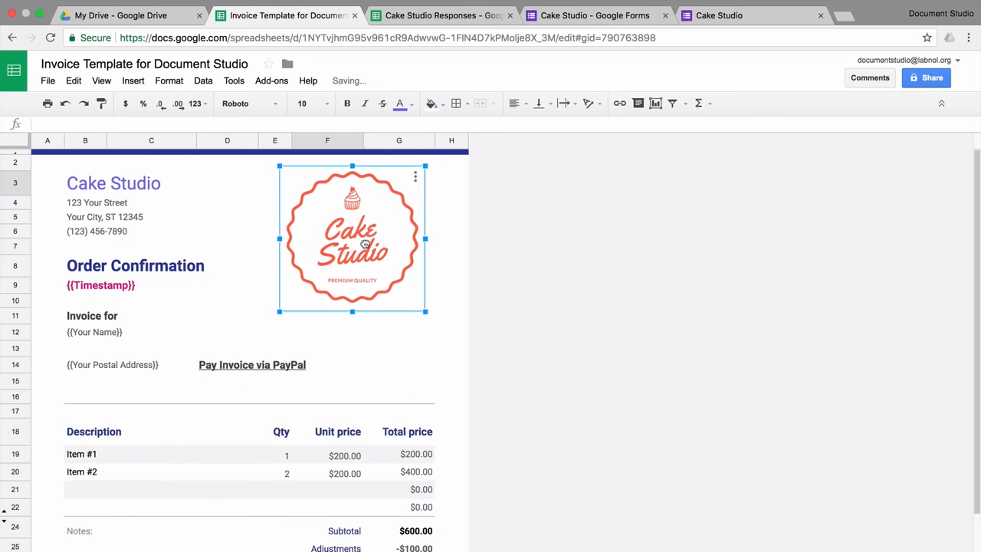
# Clear the Qty and Unit price headers and make Item #1 '{{Which cake would you like to order}}'
pyautogui.click(230, 436)
pyautogui.press('Right')
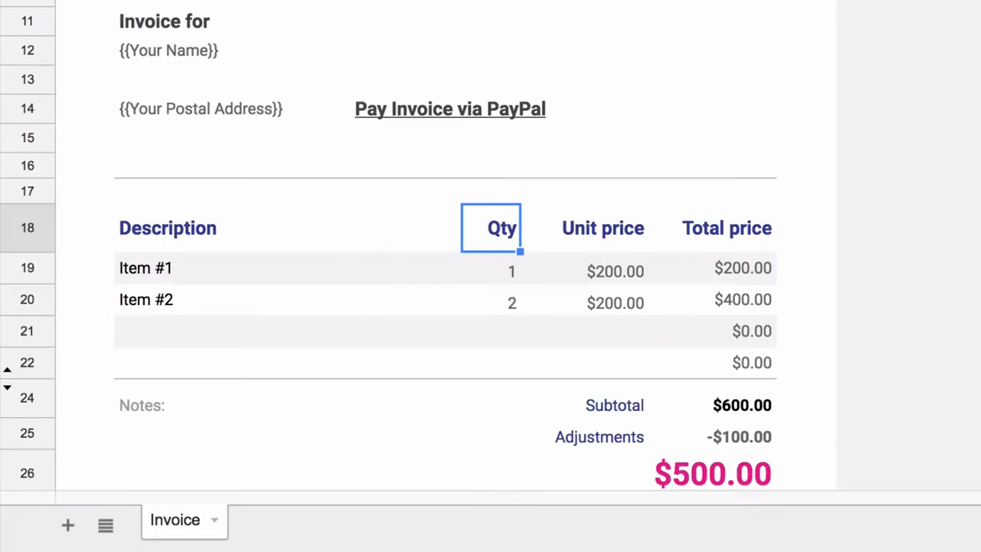
pyautogui.hotkey('shift', 'Right')
pyautogui.press('Down')
pyautogui.press('Left')
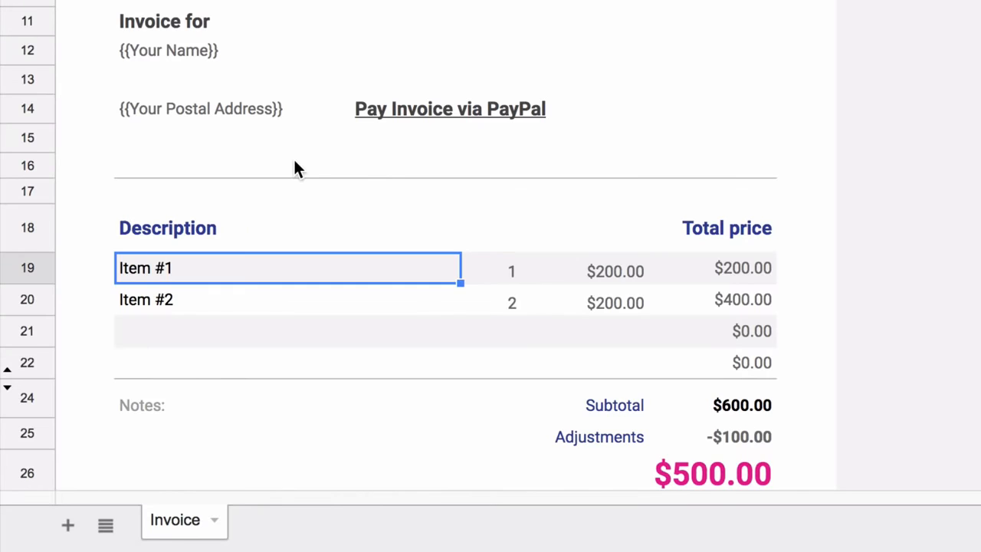
pyautogui.write('{{Which cake would you like to order}}')
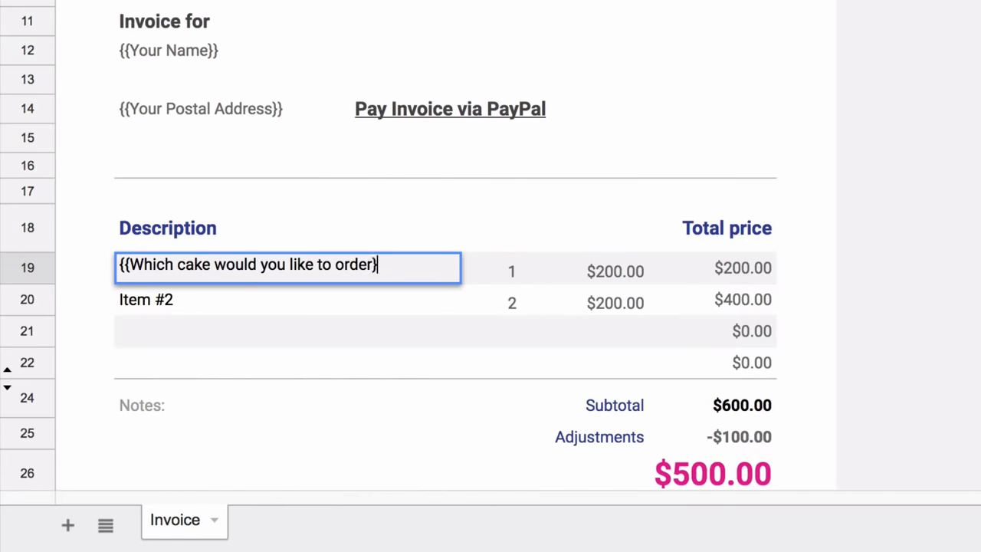
pyautogui.press('Tab')
# Clear the quantity and unit price in rows 19–20 and make row 19's total '{{Cake Price}}'
pyautogui.hotkey('shift', 'Right')
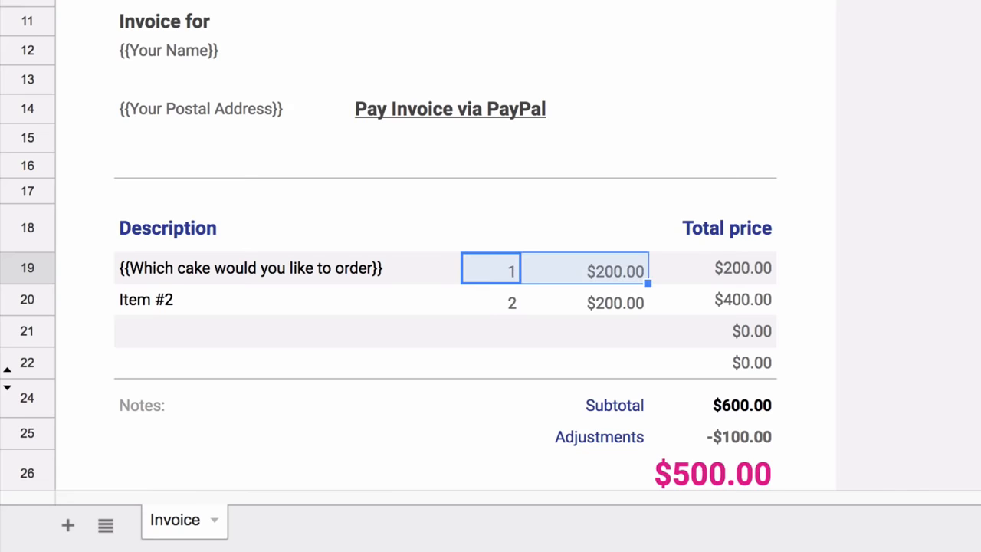
pyautogui.press('Delete')
pyautogui.press('Down')
pyautogui.hotkey('shift', 'Right')
pyautogui.press('Delete')
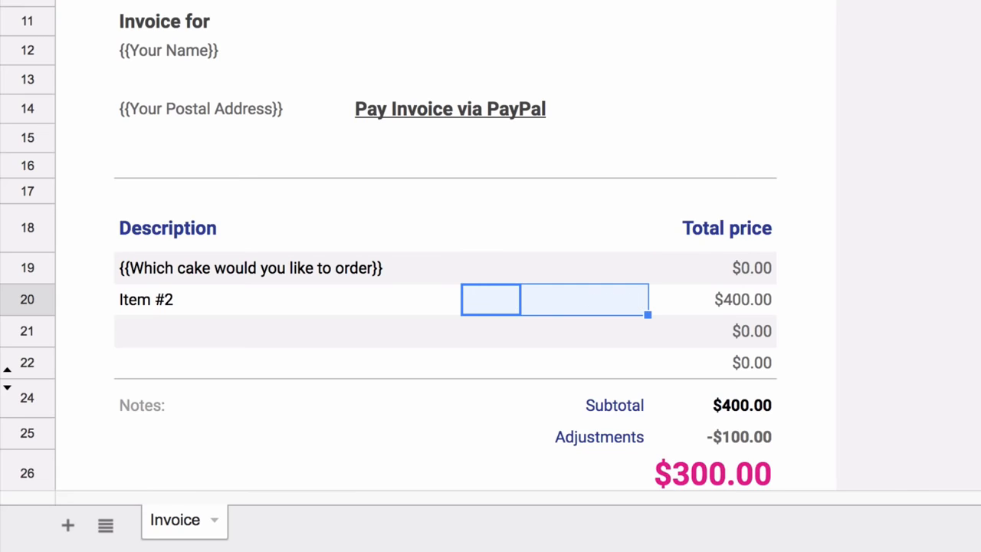
pyautogui.click(722, 268)
pyautogui.write('=product(E19,F19)')
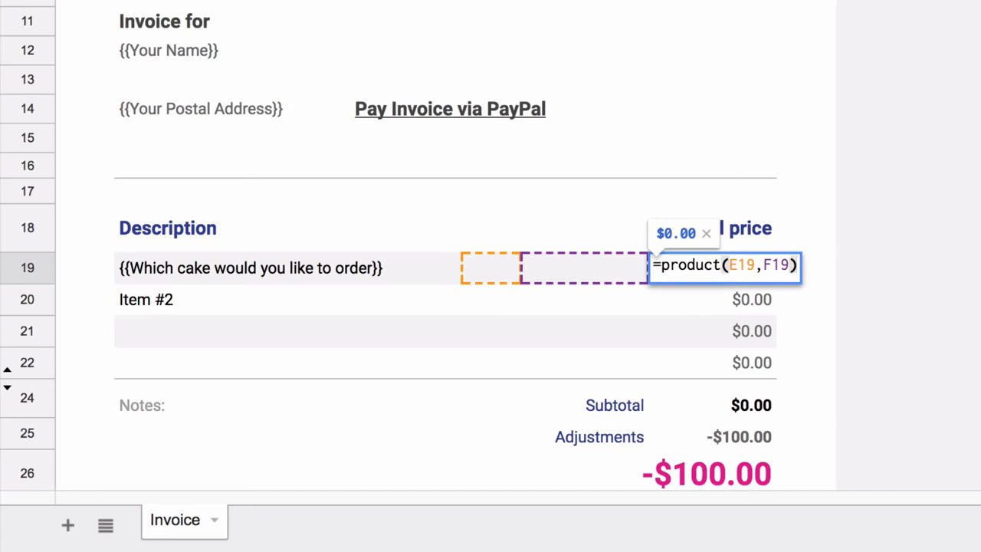
pyautogui.hotkey('ctrl', 'a')
pyautogui.write('{{')
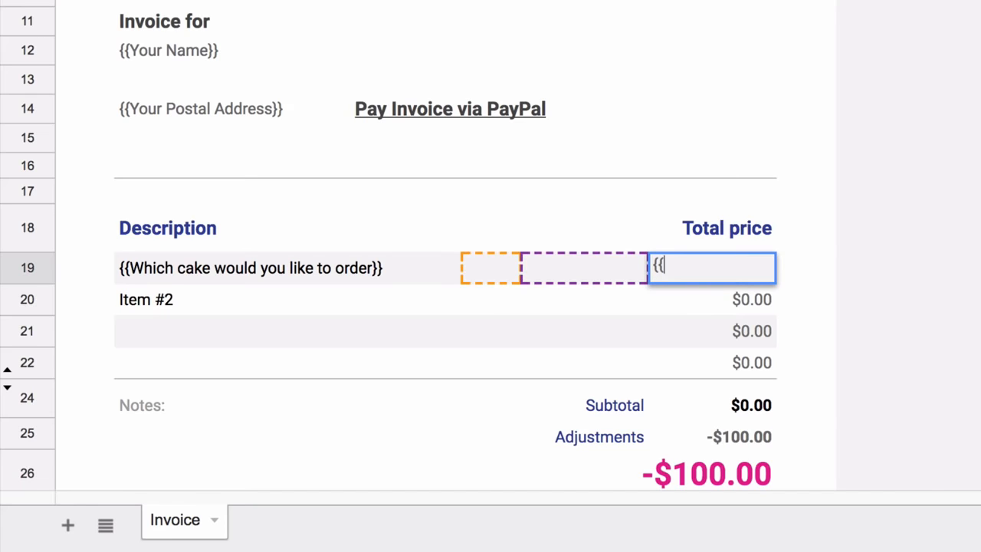
pyautogui.write('Cake Price}}')
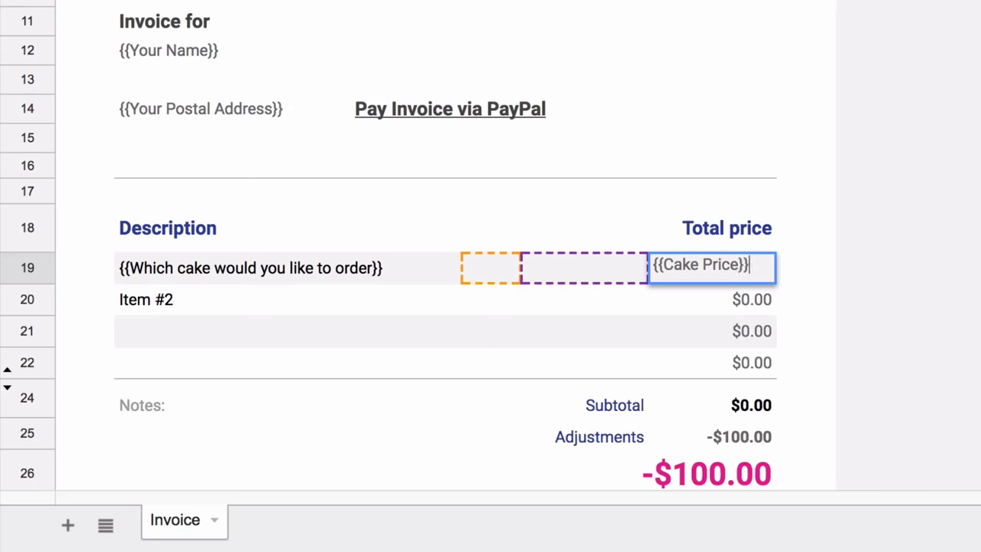
pyautogui.press('Return')
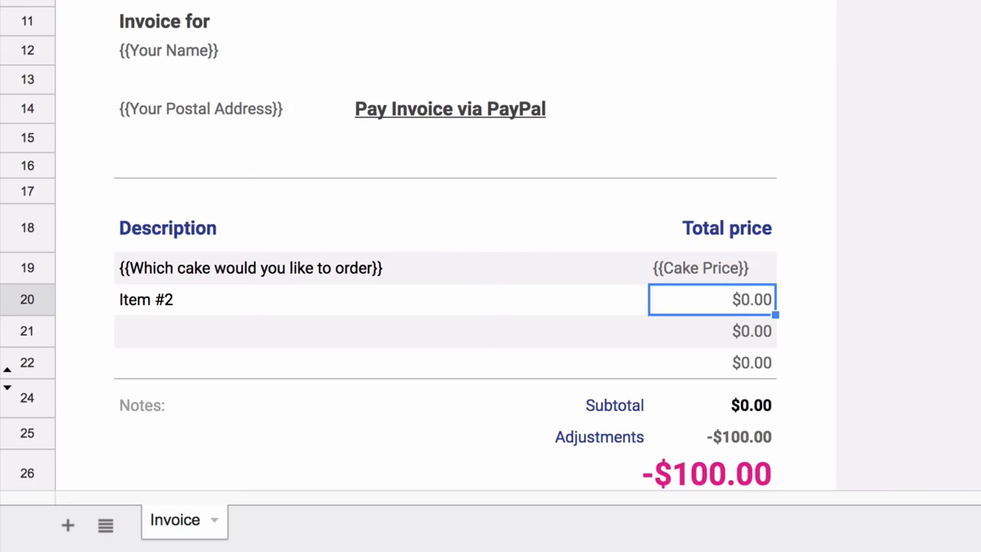
# Add Item #2 'Extra decoration charges' priced '{{Decoration Charges}}', right-aligning both price placeholders
pyautogui.press('Left')
pyautogui.press('Left')
pyautogui.press('Right')
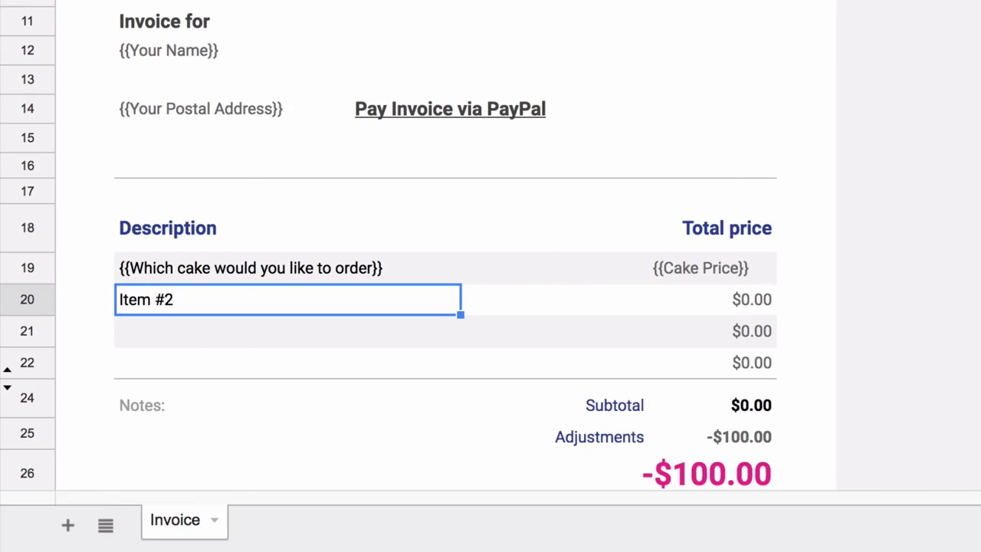
pyautogui.write('Extra d')
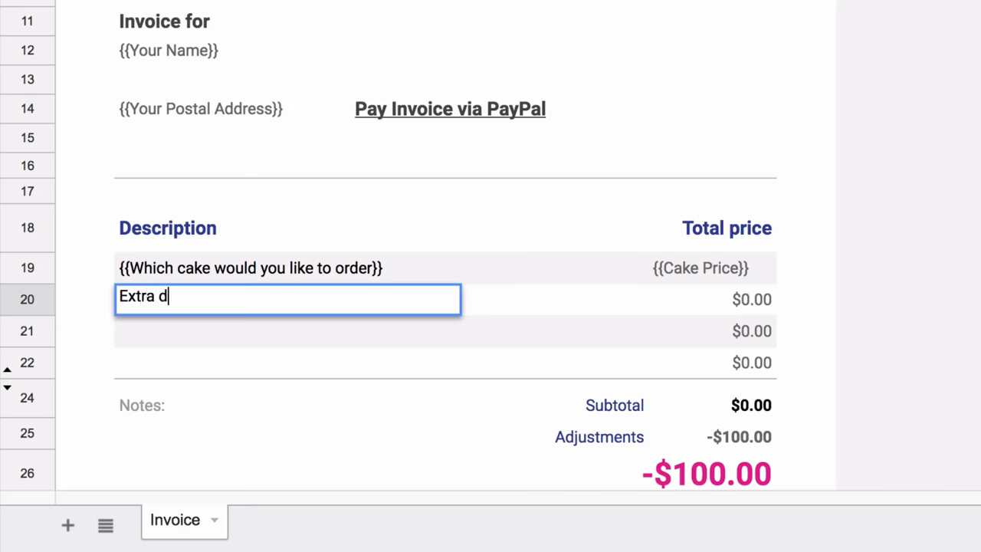
pyautogui.write('ecoration char')
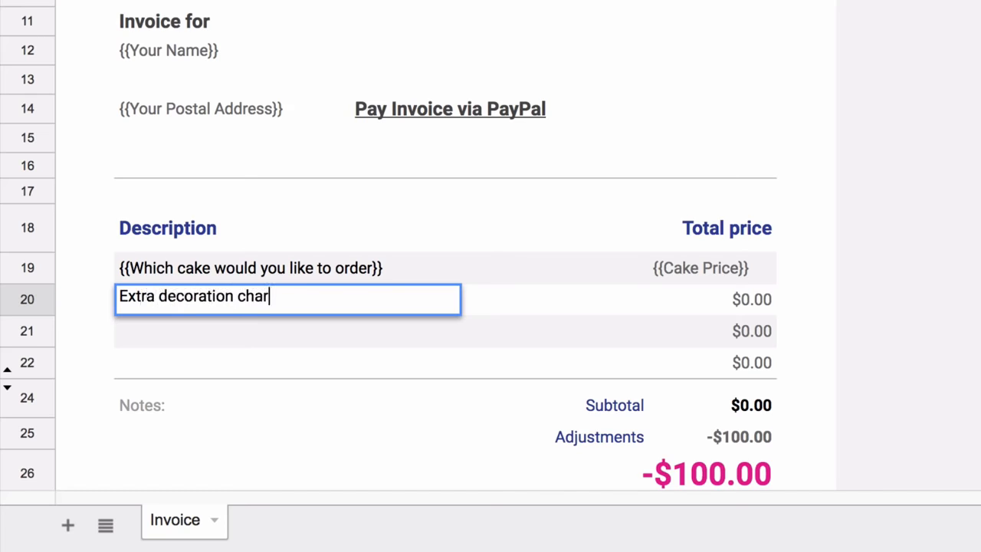
pyautogui.write('ges')
pyautogui.click(745, 299)
pyautogui.write('{{Decoration Charges}}')
pyautogui.press('Return')
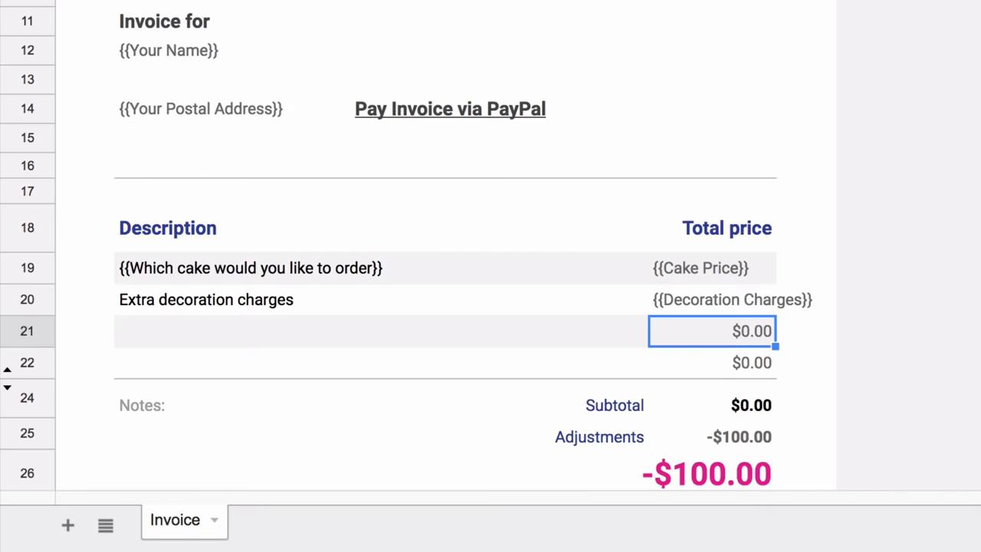
pyautogui.moveTo(712, 267); pyautogui.dragTo(713, 299)
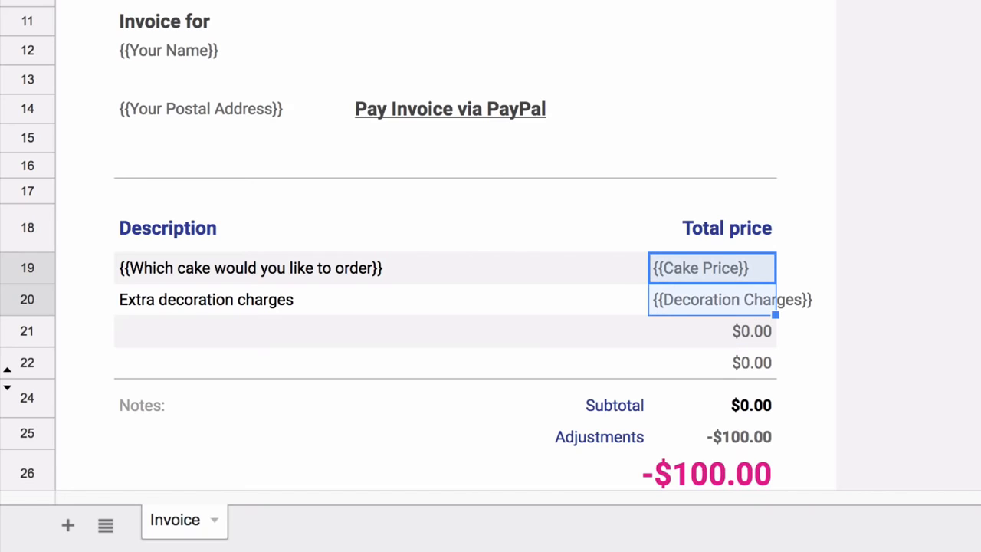
pyautogui.hotkey('ctrl', 'shift', 'r')
# Clear the leftover $0.00 values in row 21 and delete the spare empty item row
pyautogui.click(713, 331)
pyautogui.moveTo(288, 331); pyautogui.dragTo(804, 363)
pyautogui.press('Delete')
pyautogui.click(28, 331)
pyautogui.hotkey('ctrl', 'alt', '-')
pyautogui.click(712, 366)
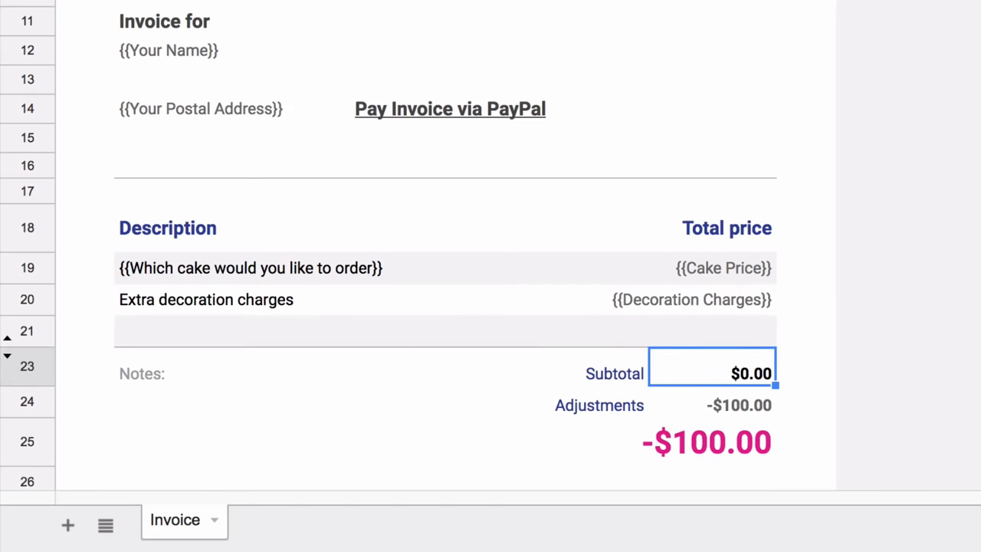
# Rename Adjustments to 'Taxes' and replace its -100 with a right-aligned '{{Tax}}'
pyautogui.click(712, 403)
pyautogui.click(587, 402)
pyautogui.write('Taxes')
pyautogui.doubleClick(712, 402)
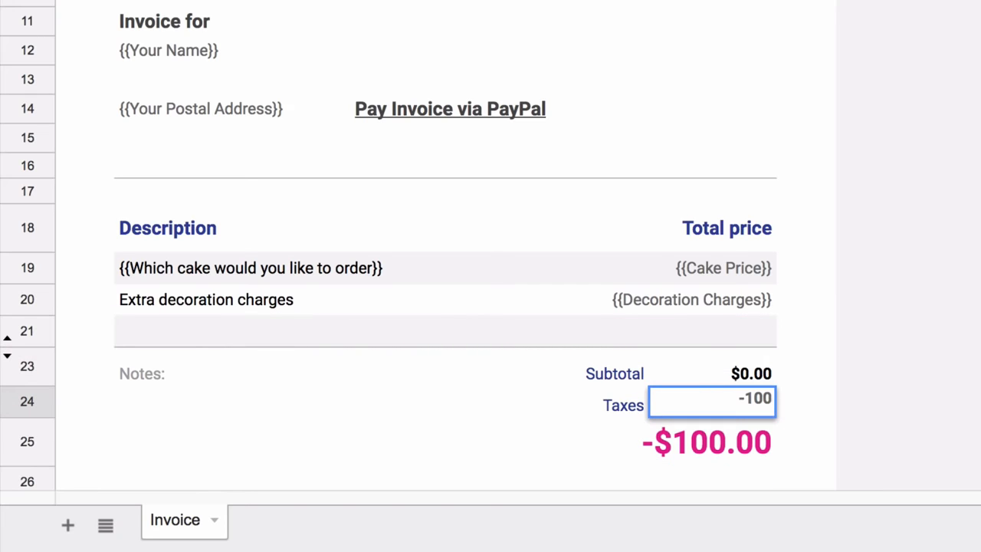
pyautogui.press('BackSpace')
pyautogui.press('BackSpace')
pyautogui.press('BackSpace')
pyautogui.press('BackSpace')
pyautogui.write('{{Tax}}')
pyautogui.press('Return')
pyautogui.click(713, 402)
pyautogui.hotkey('ctrl', 'shift', 'r')
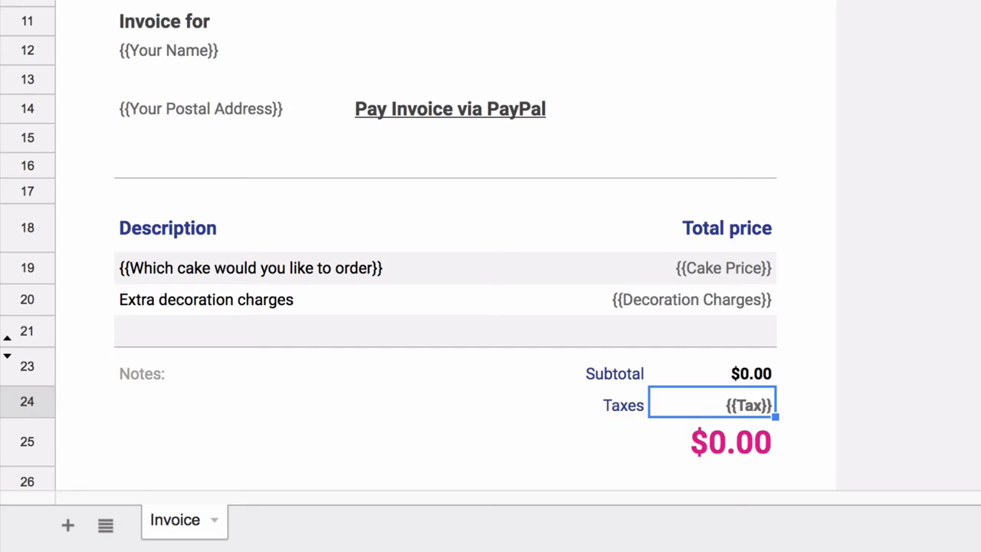
# Replace the Notes: label with 'Thank you for your business!'
pyautogui.click(713, 442)
pyautogui.doubleClick(713, 442)
pyautogui.press('Return')
pyautogui.click(229, 373)
pyautogui.press('Delete')
pyautogui.click(230, 402)
pyautogui.write('Thank you for your ')
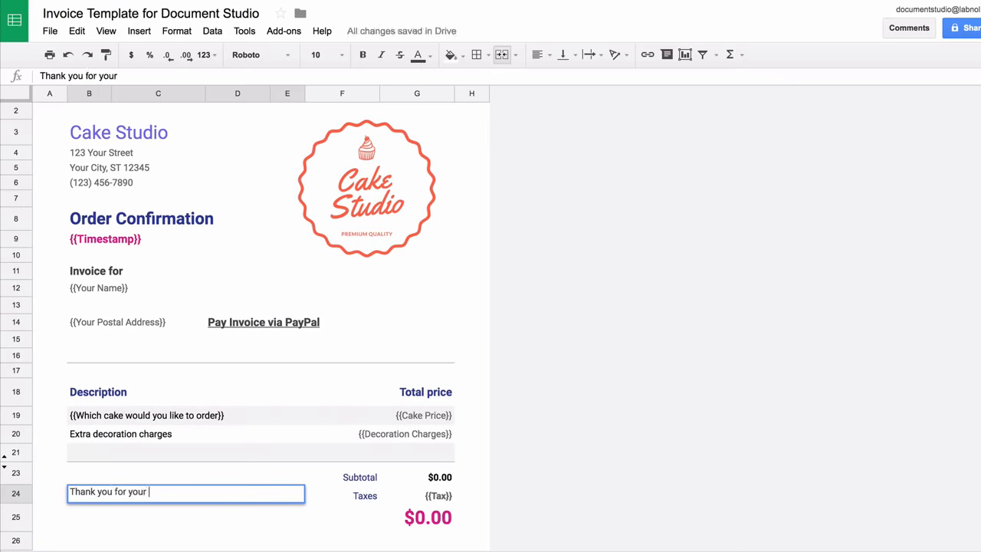
pyautogui.write('business!')
pyautogui.press('Return')
# Format the thank-you note in La Belle Aurore at size 14
pyautogui.click(199, 494)
pyautogui.click(261, 55)
pyautogui.click(314, 98)
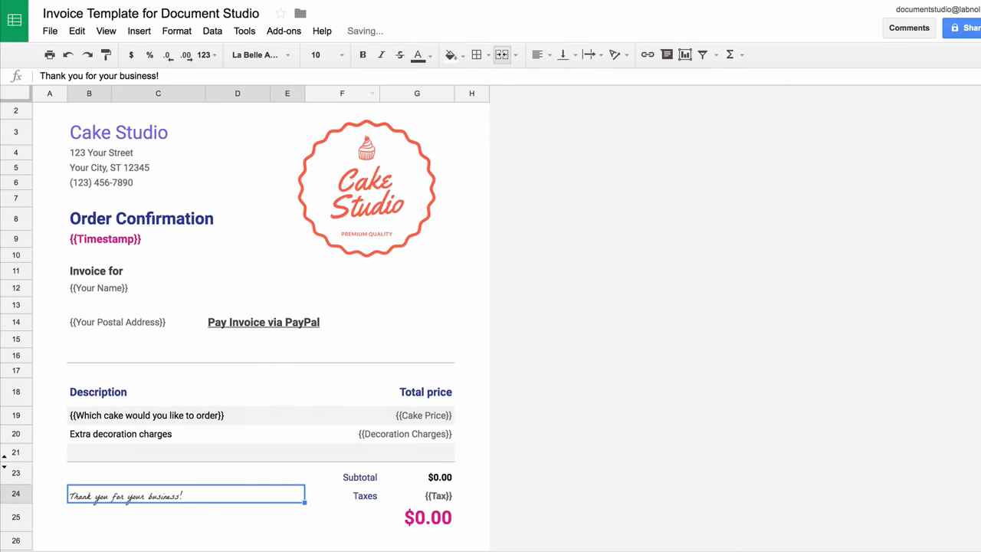
pyautogui.click(315, 55)
pyautogui.click(319, 210)
pyautogui.click(238, 518)
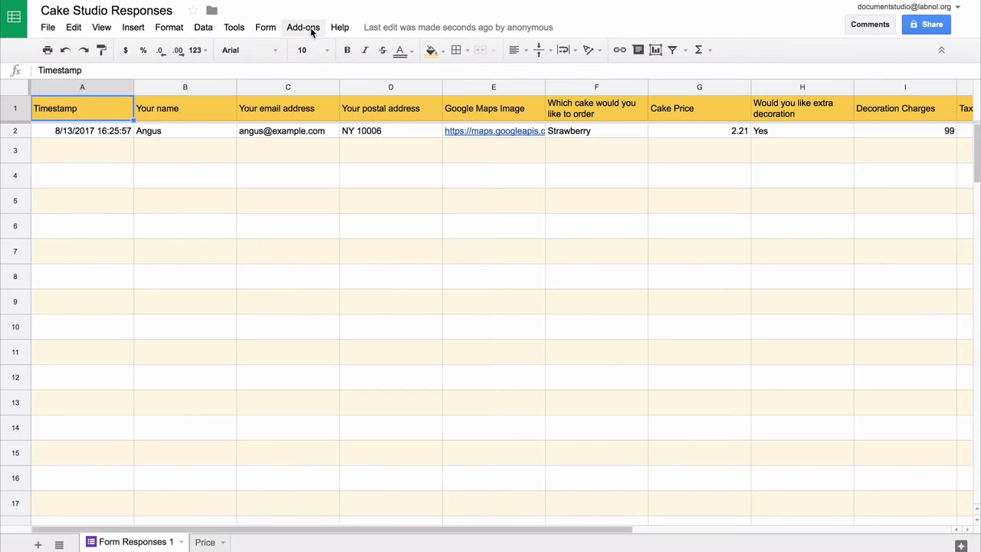
# Launch Document Studio and pick the Invoice Template spreadsheet as the Document Merge template
pyautogui.click(312, 31)
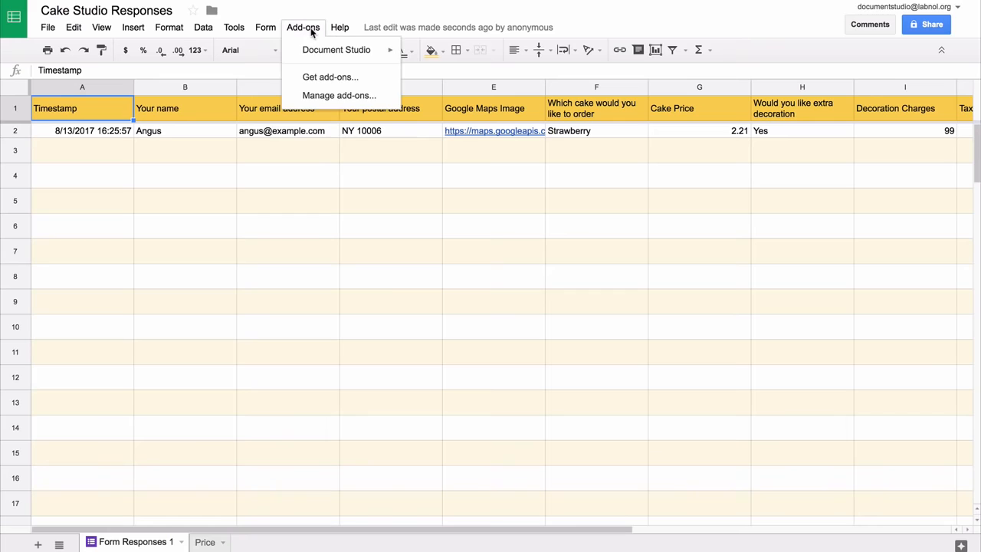
pyautogui.moveTo(324, 48)
pyautogui.click(433, 55)
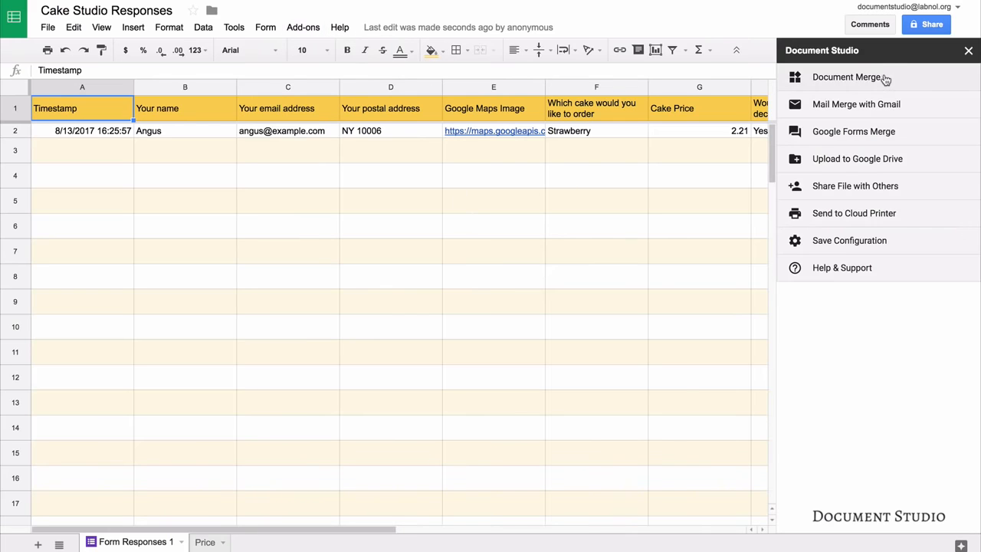
pyautogui.click(885, 80)
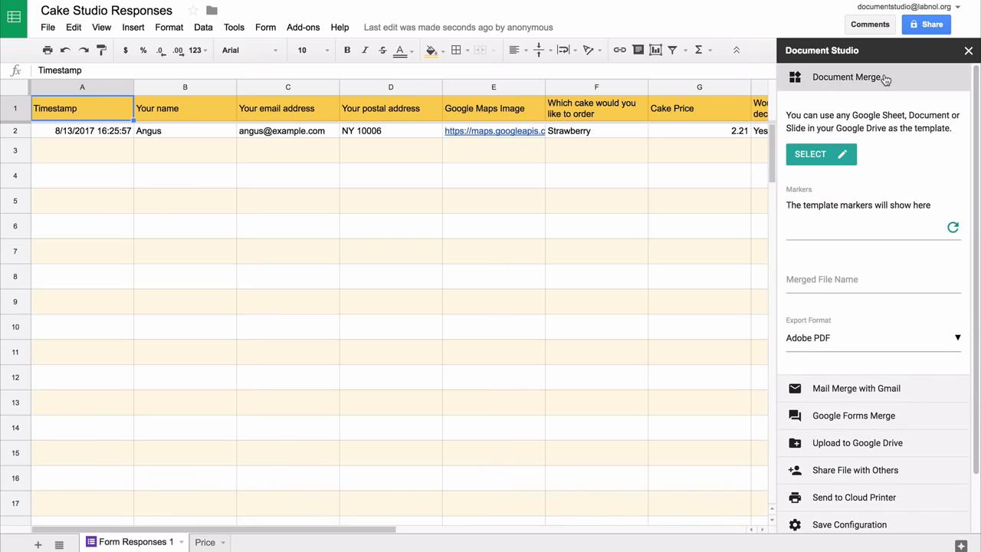
pyautogui.click(816, 158)
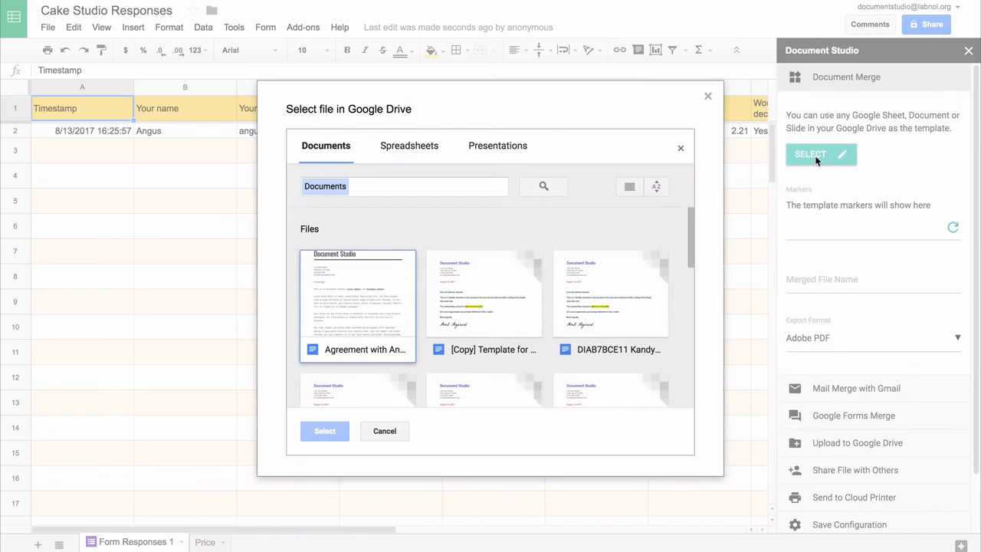
pyautogui.click(412, 146)
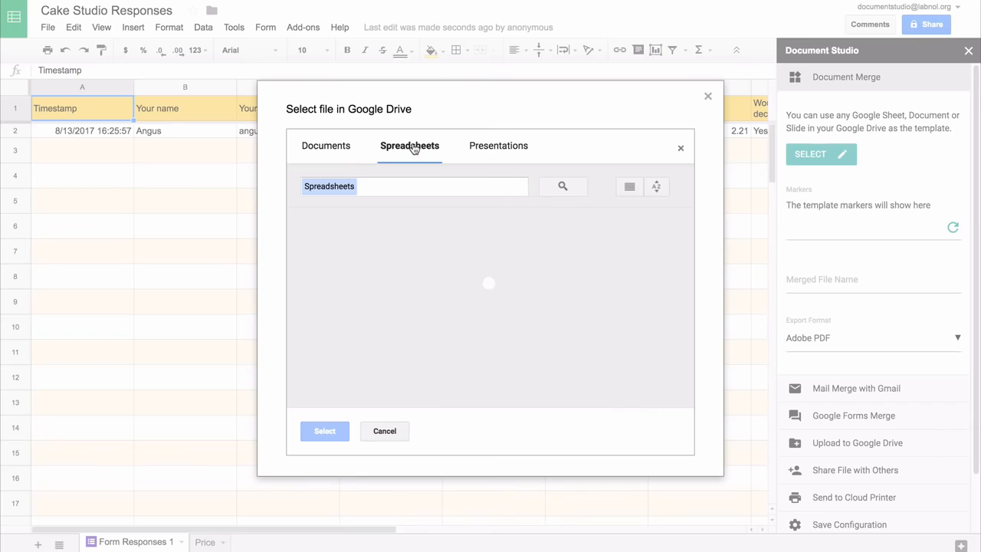
pyautogui.click(351, 349)
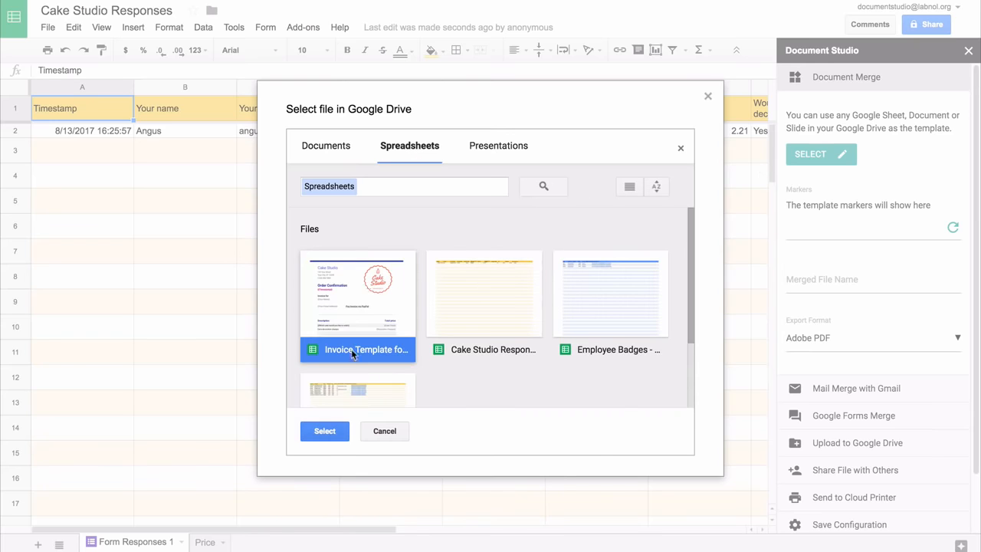
pyautogui.click(336, 430)
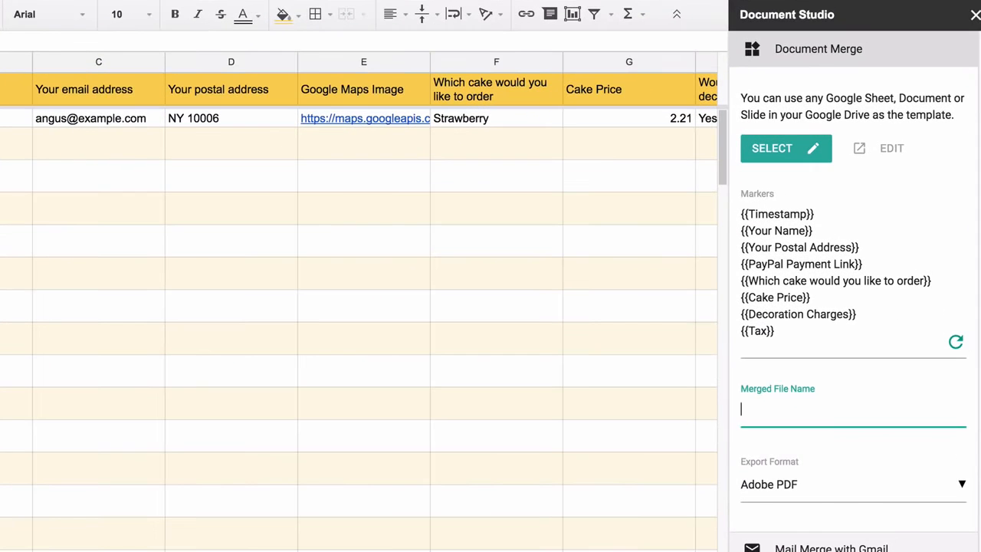
# Name merged files '{{Your name}}', keep Adobe PDF export, and collapse Document Merge
pyautogui.write('r name}}')
pyautogui.click(891, 482)
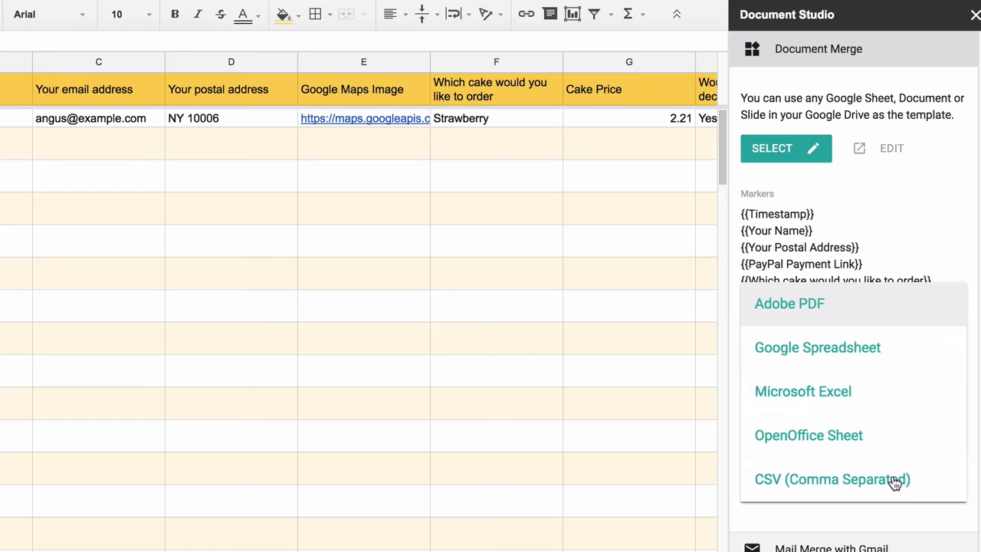
pyautogui.click(896, 306)
pyautogui.click(885, 48)
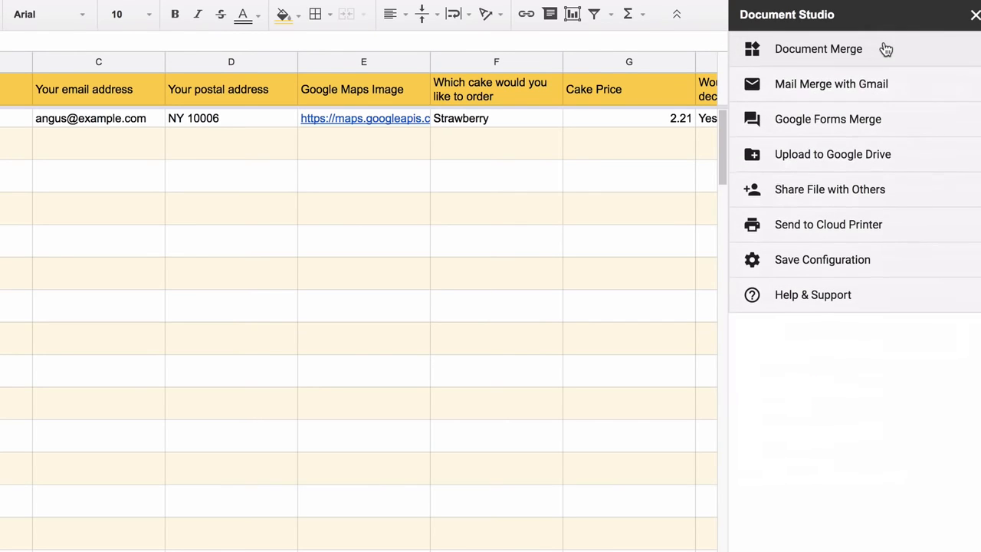
# In the Google Forms Merge email template, start the body with 'Dear {{Your name}},'
pyautogui.click(903, 125)
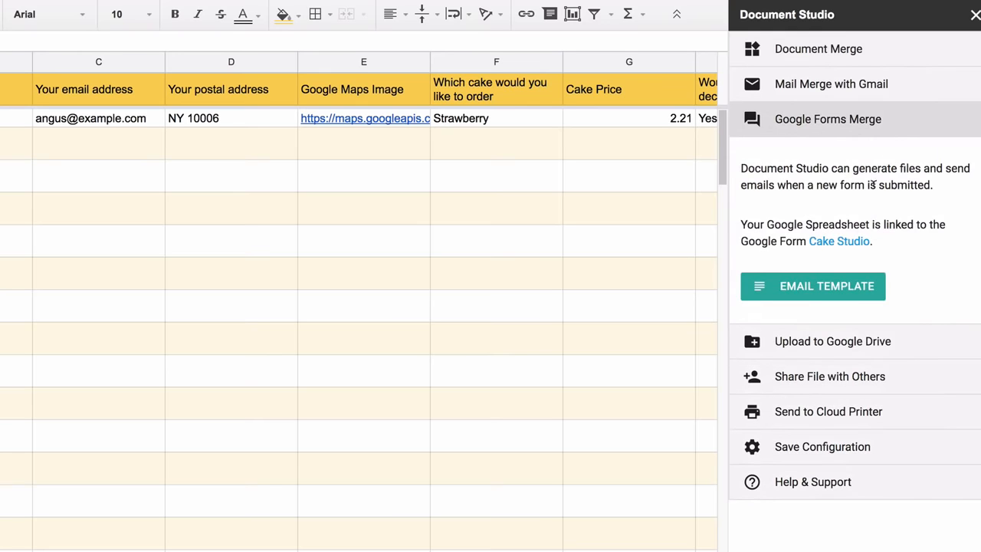
pyautogui.click(841, 287)
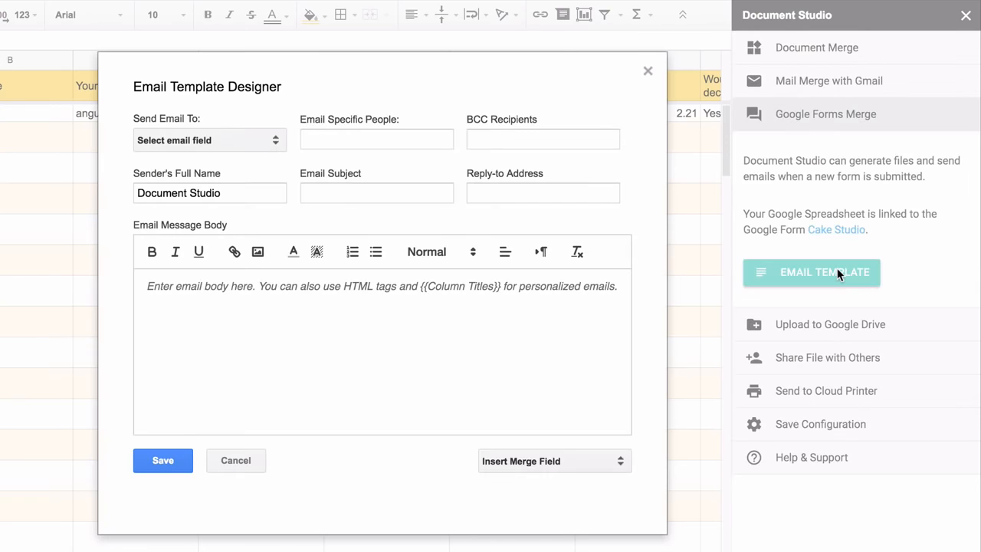
pyautogui.write('Dear')
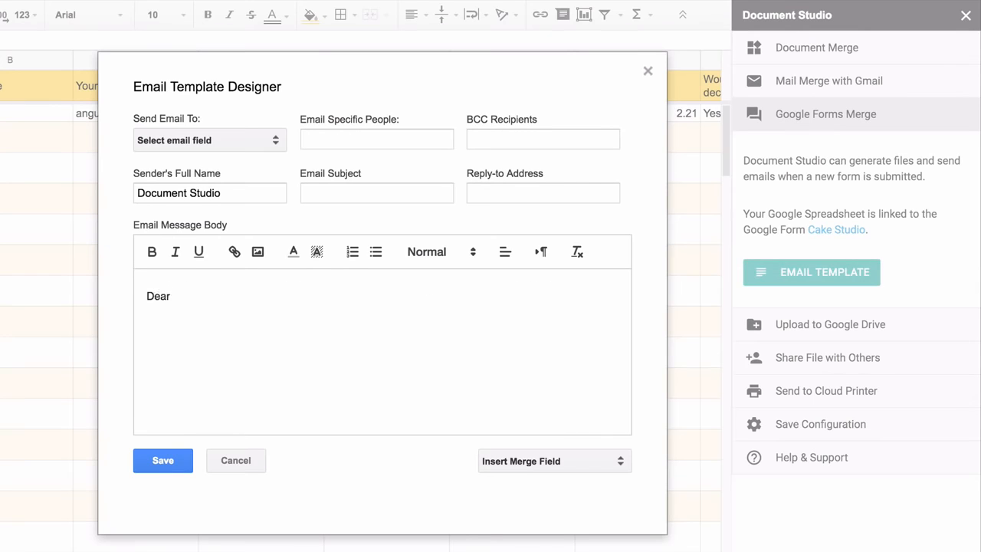
pyautogui.click(585, 461)
pyautogui.click(577, 551)
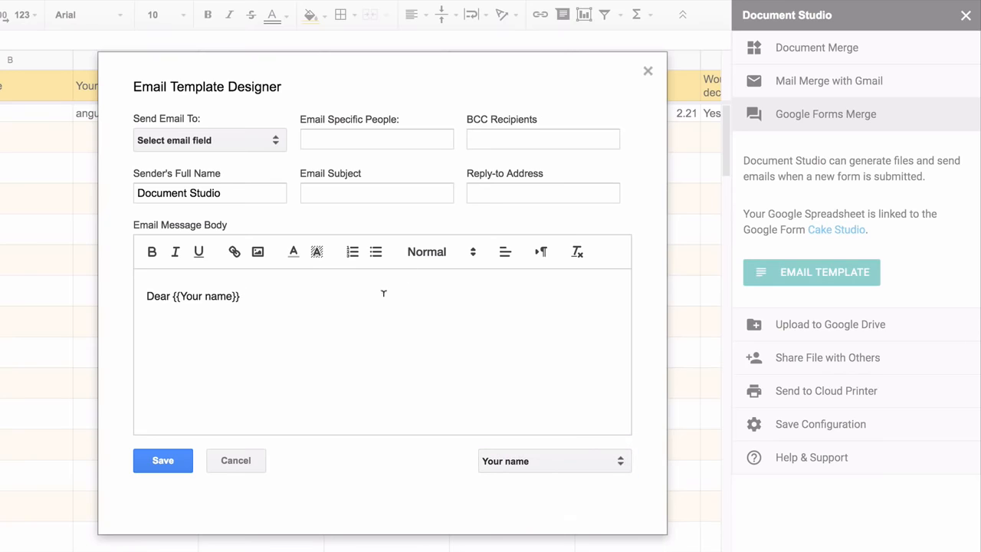
pyautogui.click(380, 294)
pyautogui.write(',')
pyautogui.press('Return')
pyautogui.press('Return')
pyautogui.press('BackSpace')
# Add 'Thank you for your order for' plus the cake field, highlighted in yellow
pyautogui.write('Thank you for your order for')
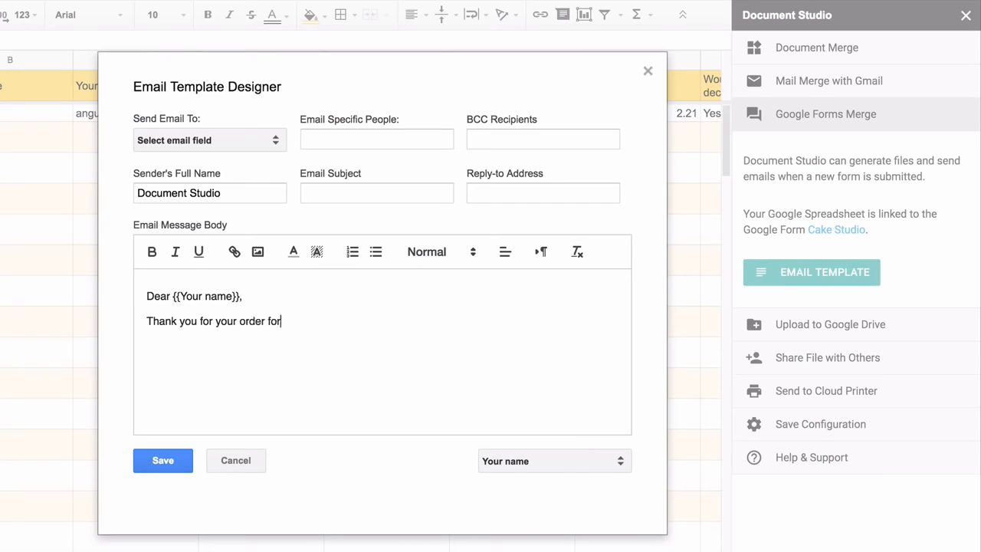
pyautogui.click(568, 462)
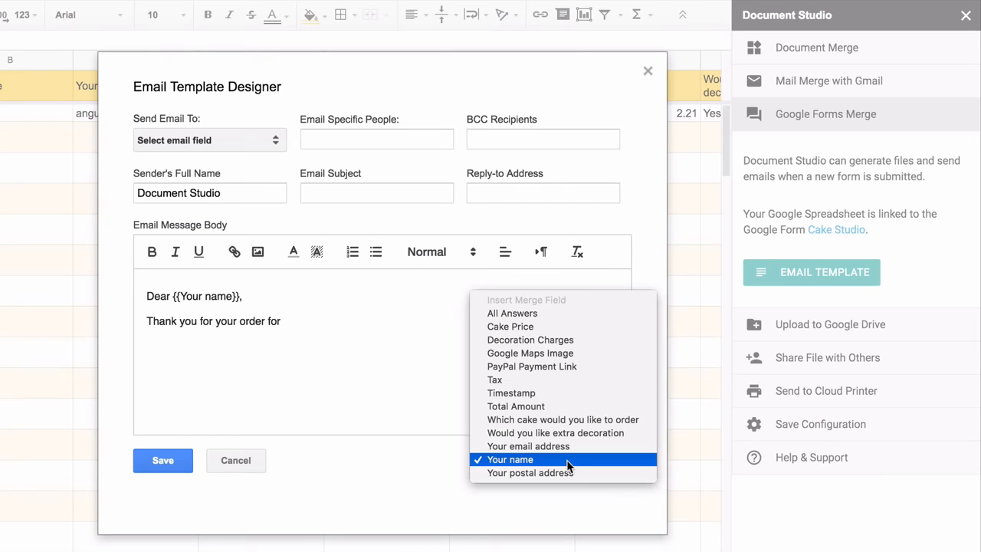
pyautogui.click(570, 420)
pyautogui.write('.')
pyautogui.press('Return')
pyautogui.press('Return')
pyautogui.moveTo(283, 321); pyautogui.dragTo(466, 321)
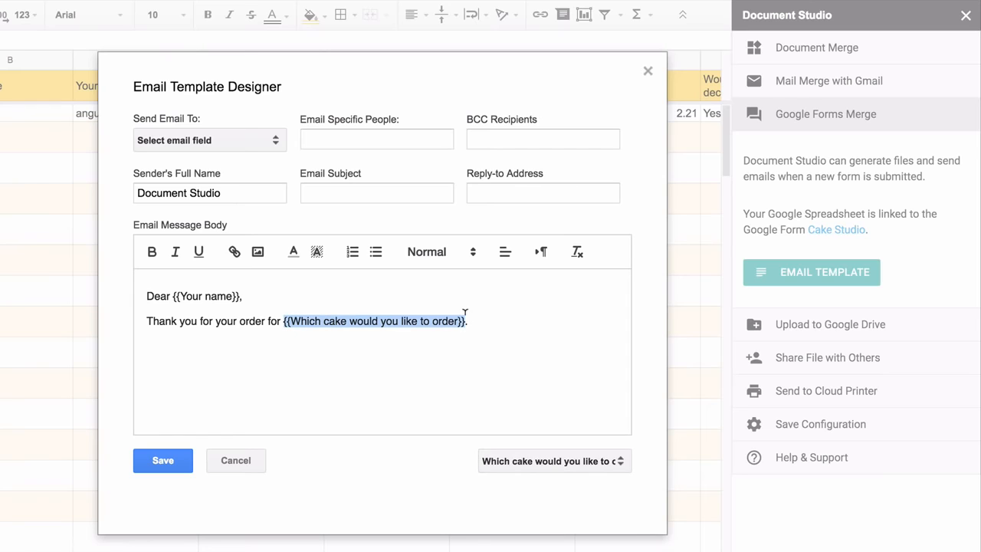
pyautogui.click(316, 252)
pyautogui.click(368, 272)
# Add 'Your invoice is attached. Please pay the invoice via PayPal.' and 'Thanks.'
pyautogui.press('Down')
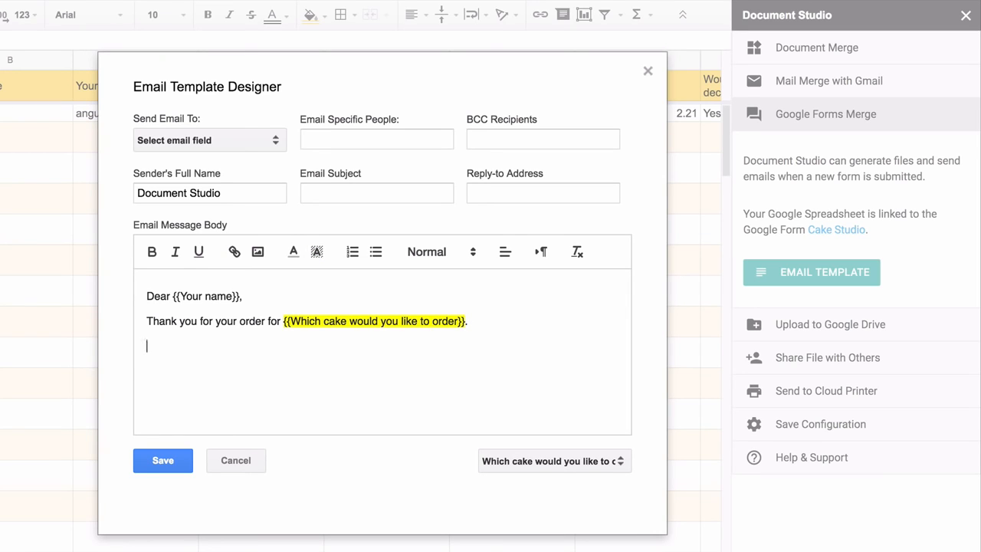
pyautogui.write('Your ino')
pyautogui.press('BackSpace')
pyautogui.write('voice is attached.')
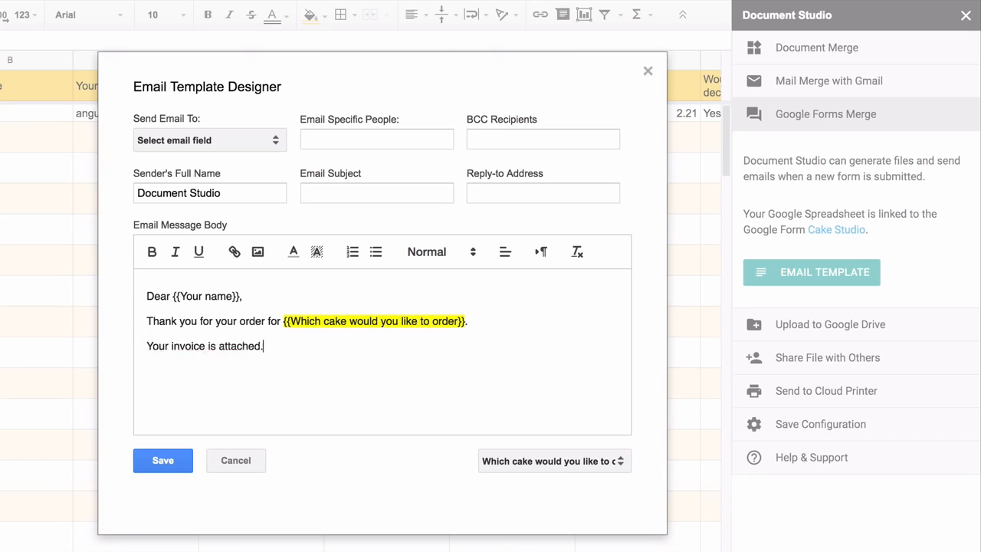
pyautogui.write(' Please pay the invoice via PayPal.')
pyautogui.press('Return')
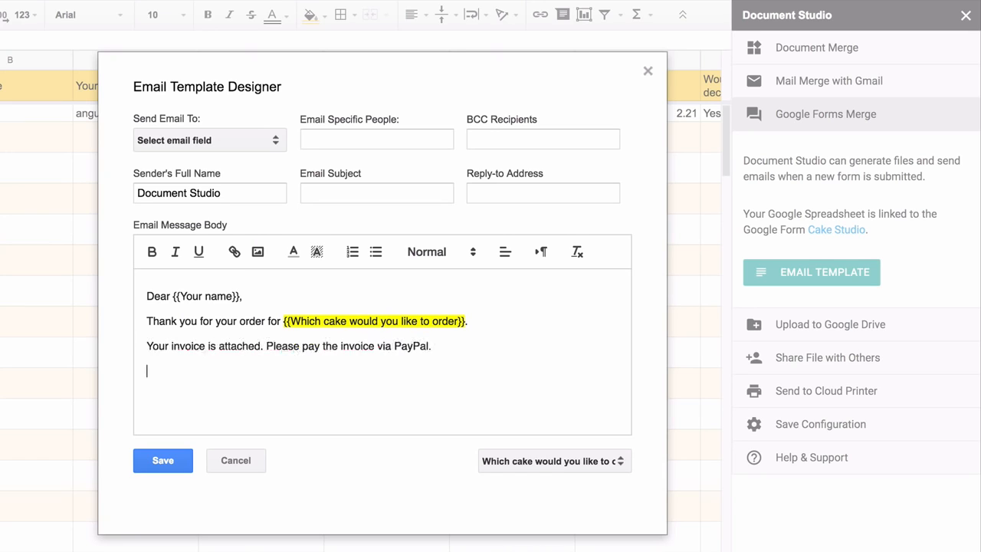
pyautogui.write('Thanks.')
# Link the word PayPal to {{PayPal Payment Link}} and sign off with 'Cake Studio.'
pyautogui.doubleClick(410, 345)
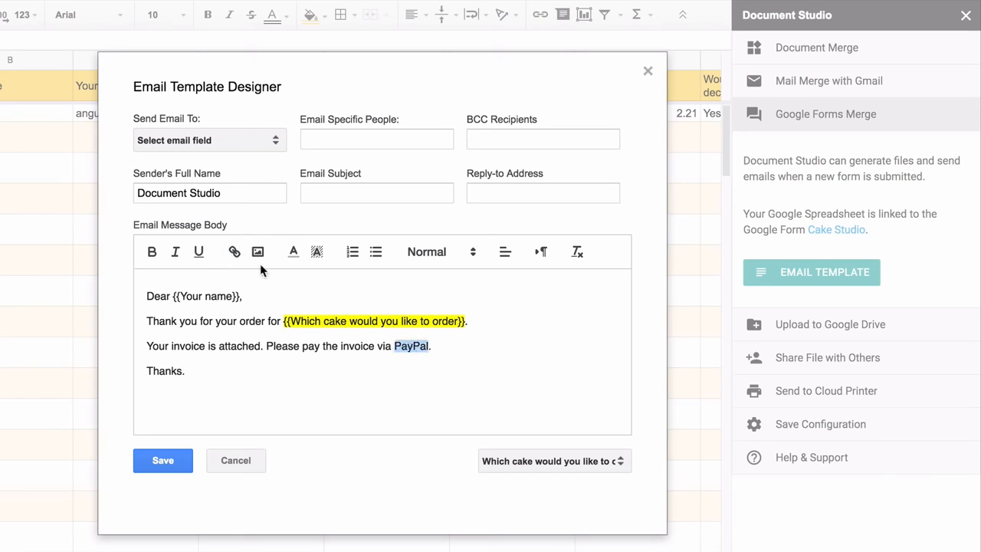
pyautogui.click(234, 252)
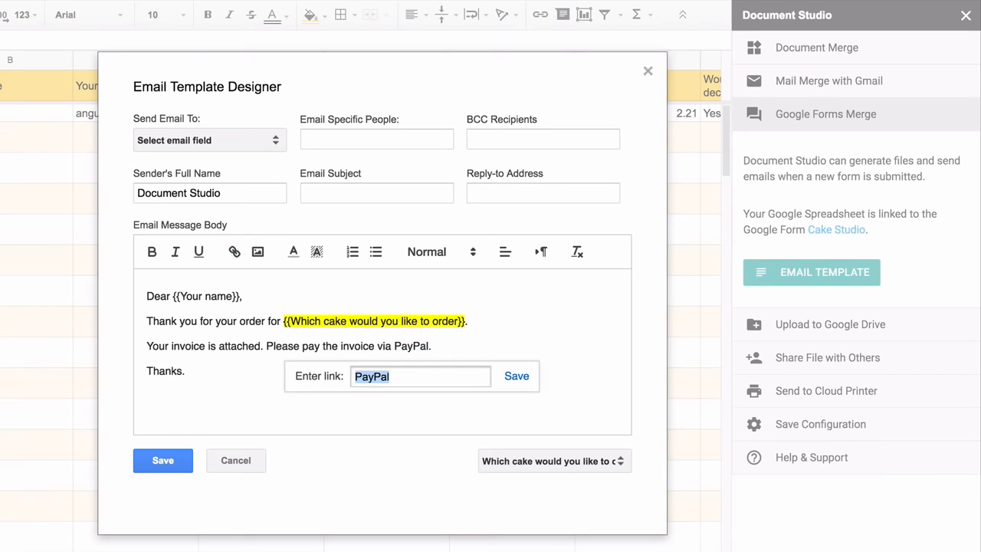
pyautogui.write('{{PayPal Pay')
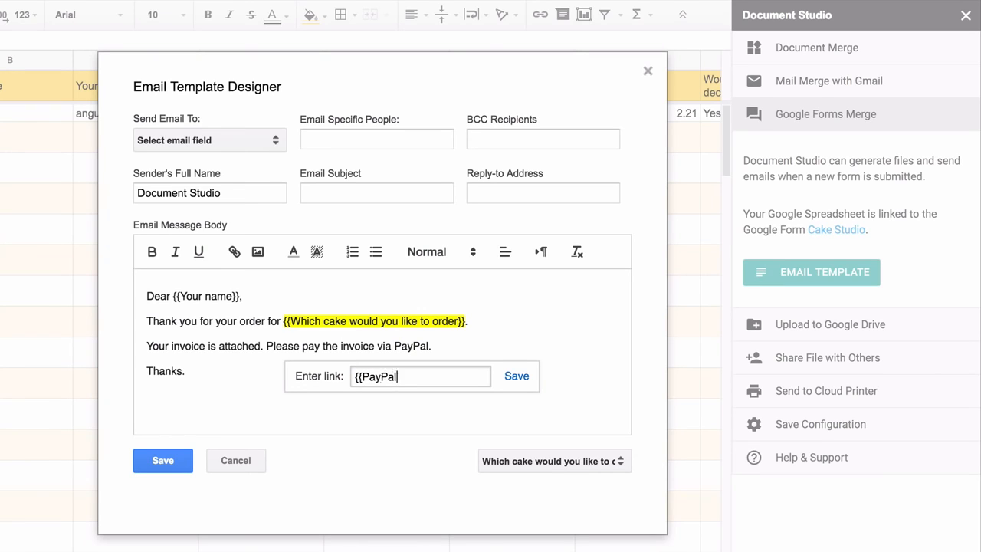
pyautogui.write('ment Link}}')
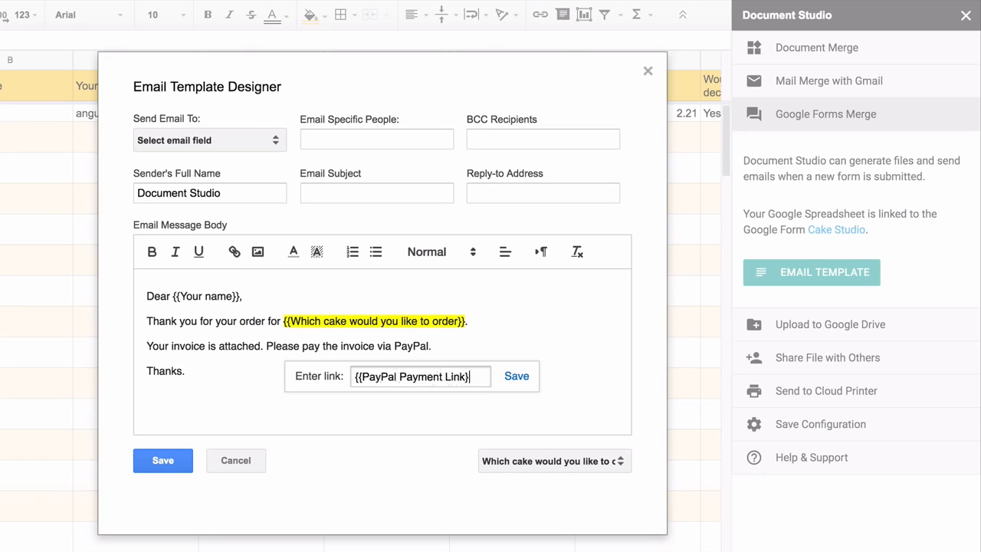
pyautogui.click(516, 376)
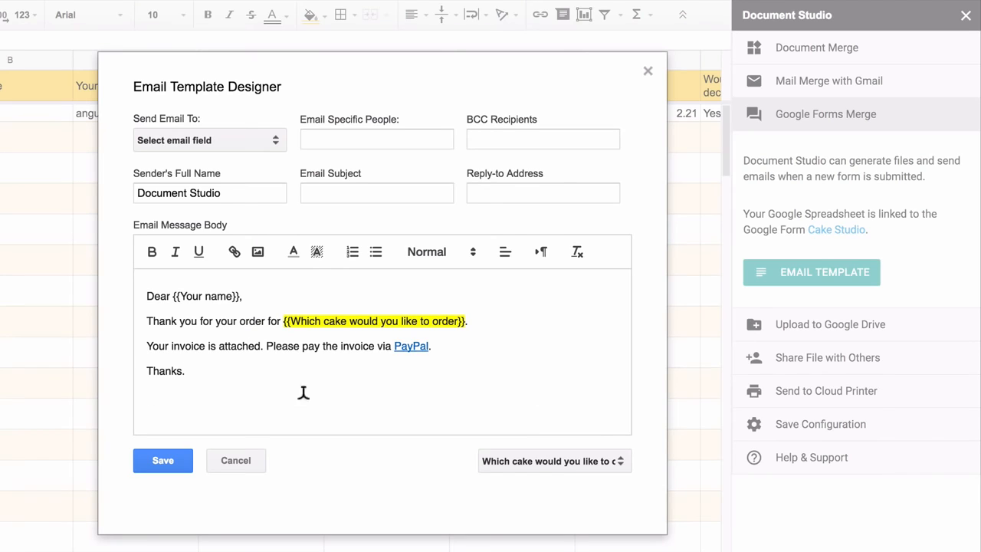
pyautogui.click(302, 394)
pyautogui.write('Cake Studio.')
# Send the email to the respondent's email address plus one extra recipient address
pyautogui.click(249, 137)
pyautogui.click(230, 274)
pyautogui.click(357, 137)
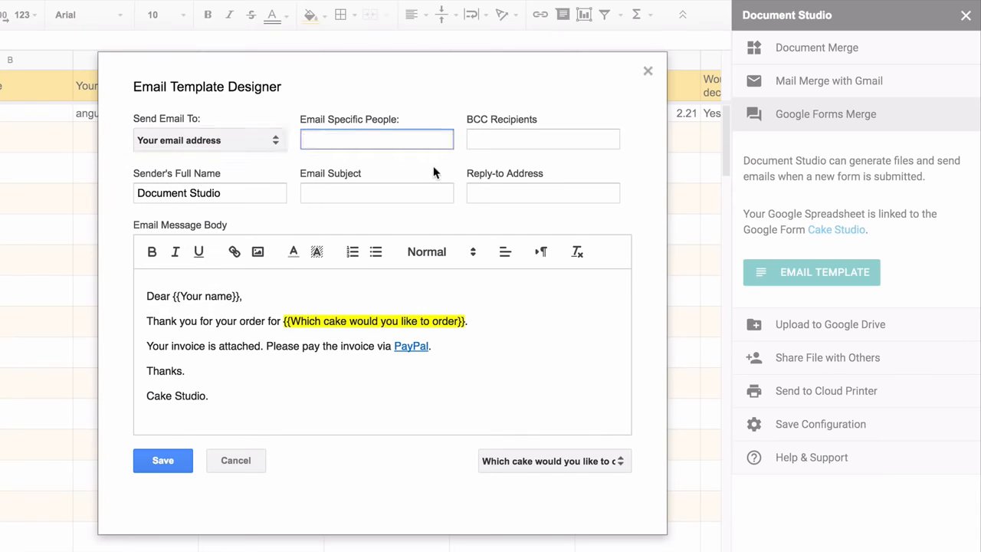
# Set subject 'Your order for' plus the cake field, sender name Cake Studio, and save
pyautogui.click(400, 188)
pyautogui.write('Your order for')
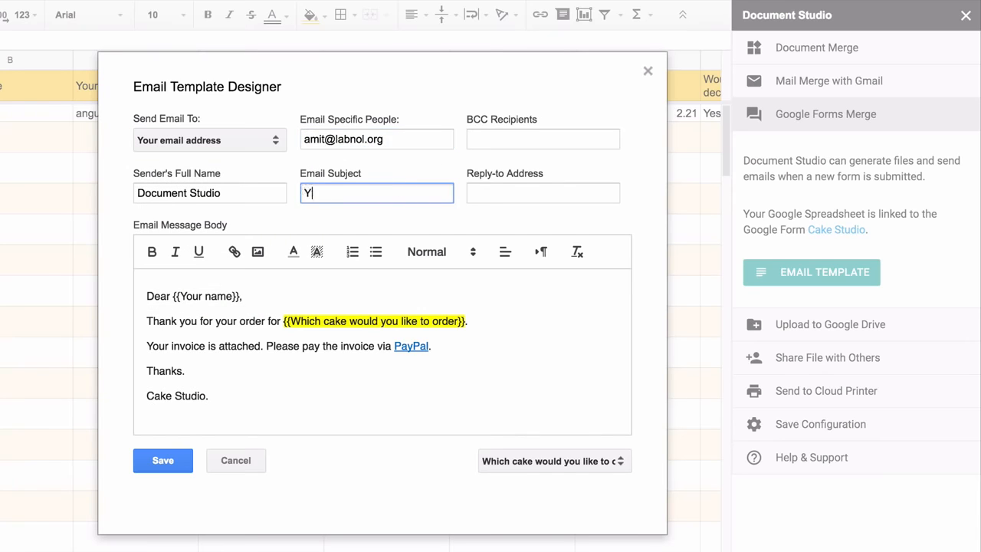
pyautogui.moveTo(286, 314); pyautogui.dragTo(466, 310)
pyautogui.hotkey('ctrl', 'c')
pyautogui.click(411, 184)
pyautogui.hotkey('ctrl', 'v')
pyautogui.doubleClick(147, 190)
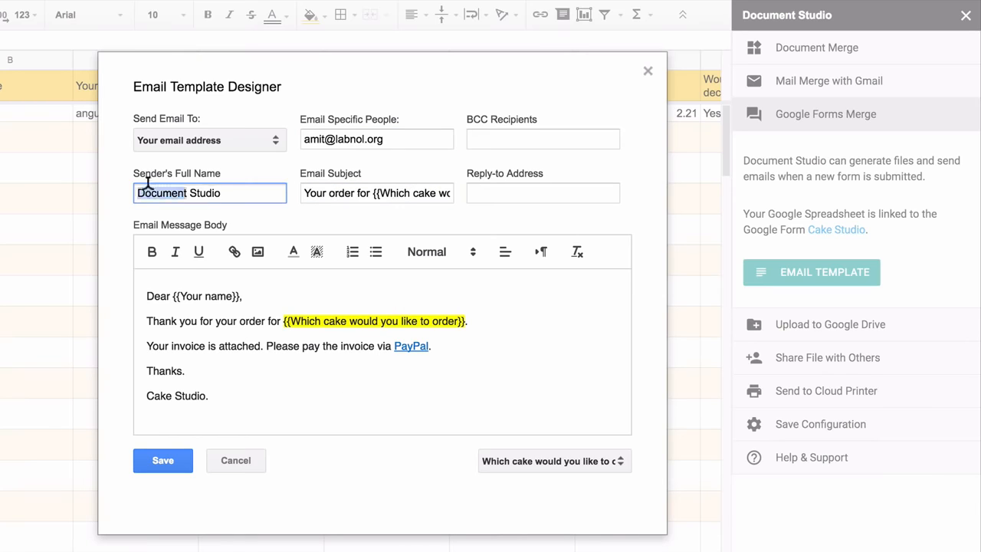
pyautogui.write('Cake')
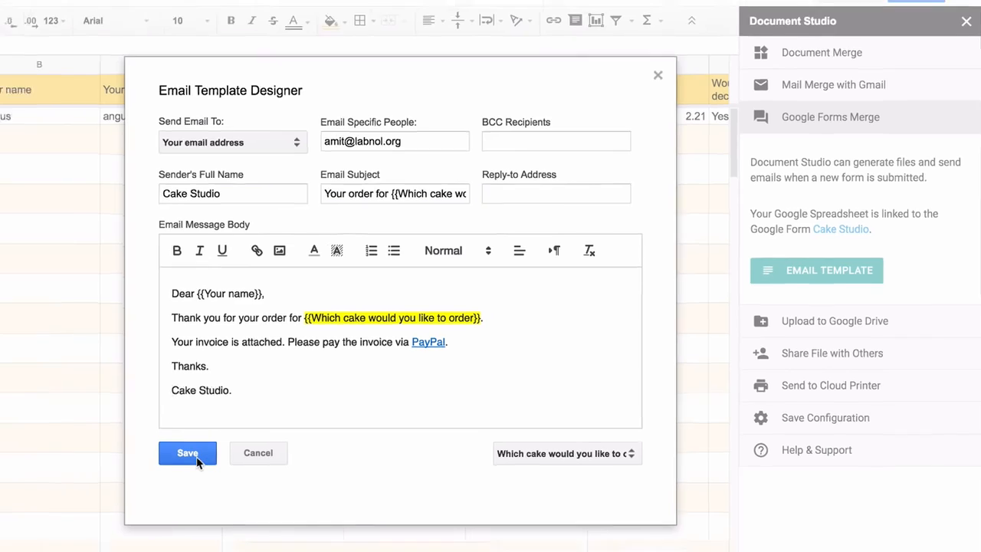
pyautogui.click(173, 463)
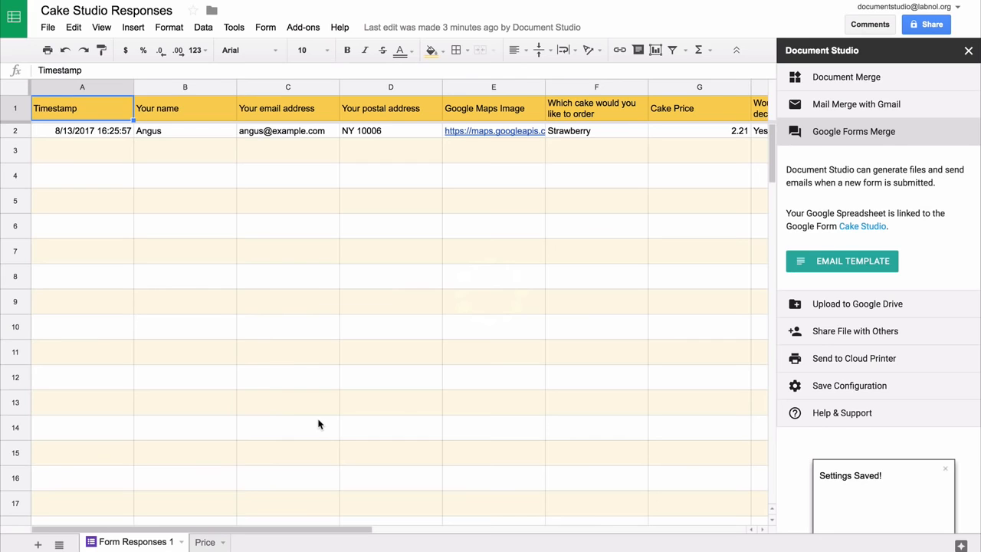
# Upload merged files to the Drive Documents folder with subfolder path \\{{Your Customer Name}}
pyautogui.click(895, 307)
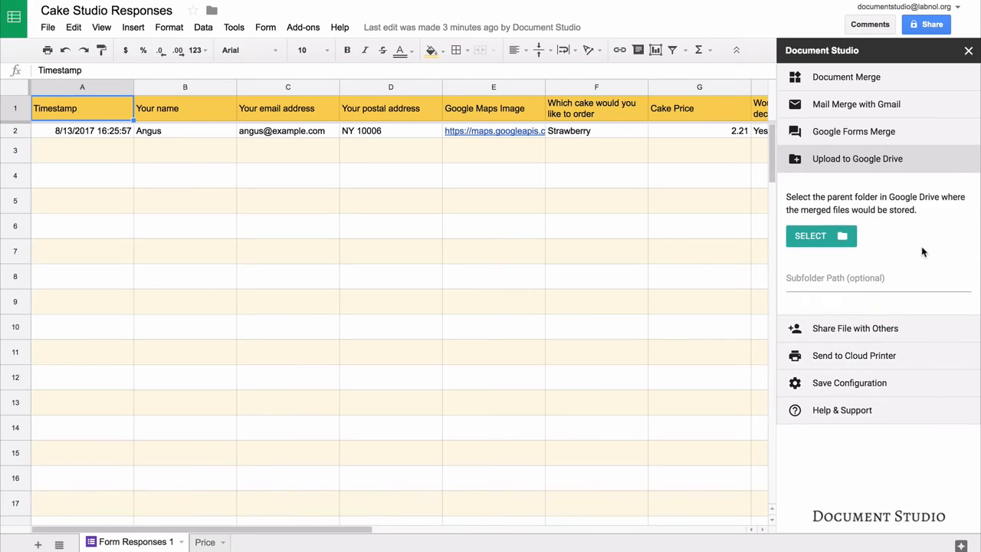
pyautogui.click(826, 236)
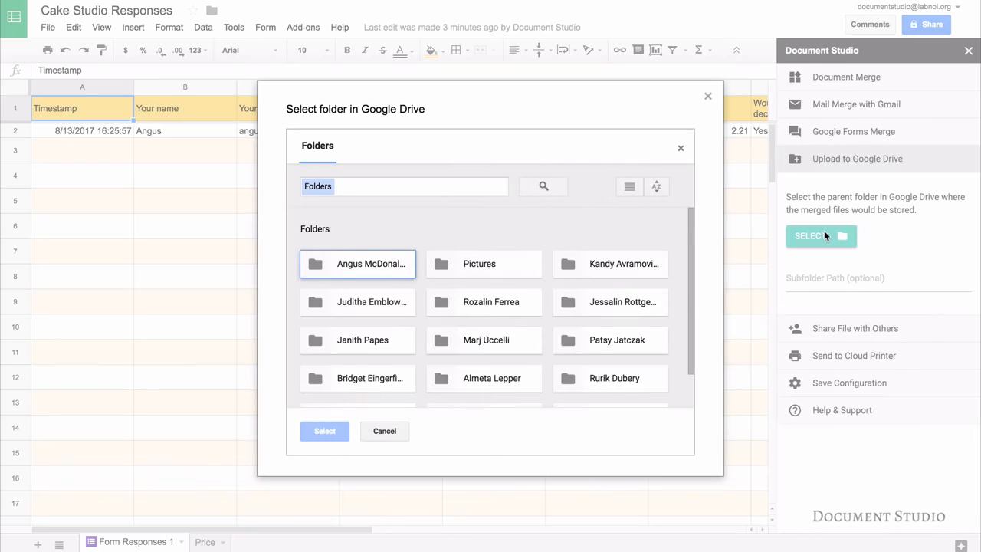
pyautogui.scroll(-1, 376, 367)
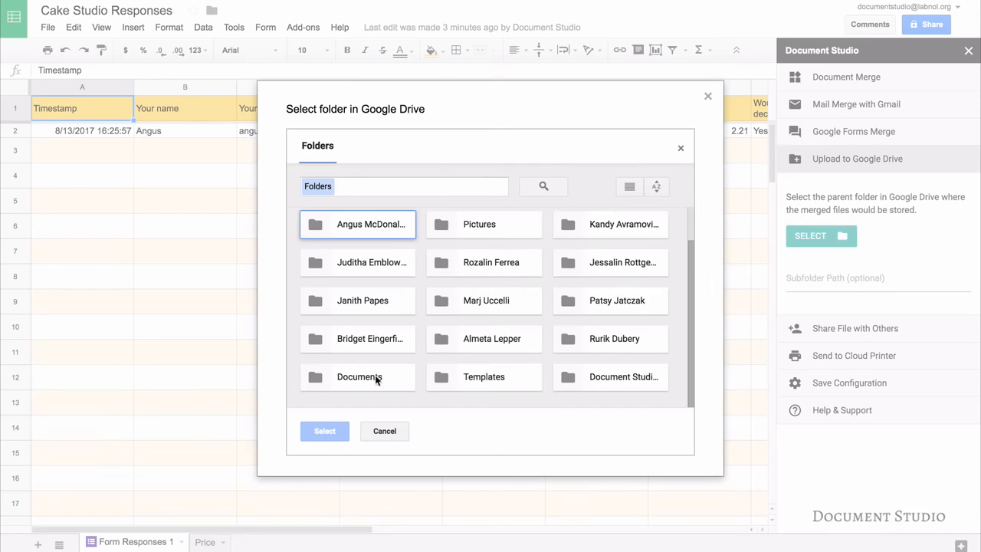
pyautogui.click(372, 377)
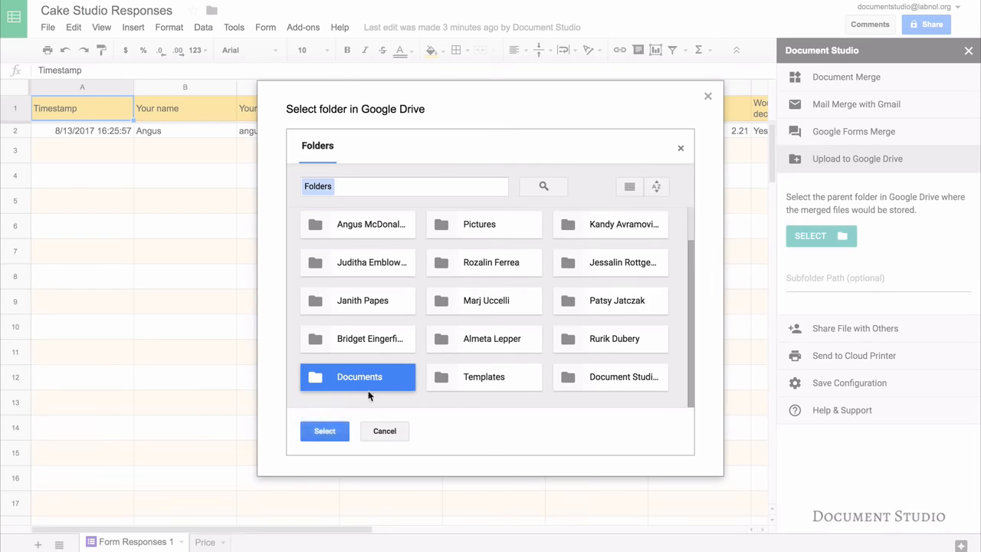
pyautogui.click(324, 431)
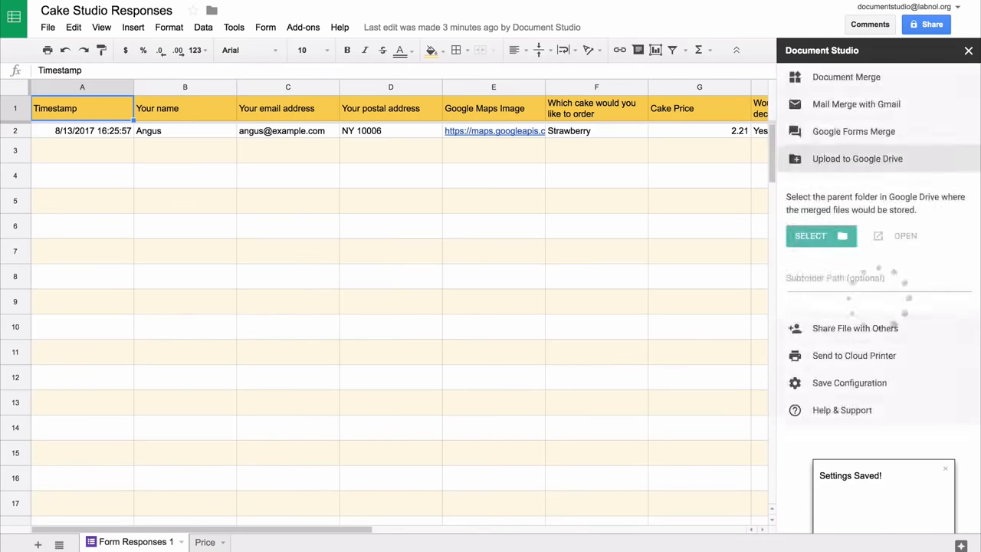
pyautogui.click(878, 279)
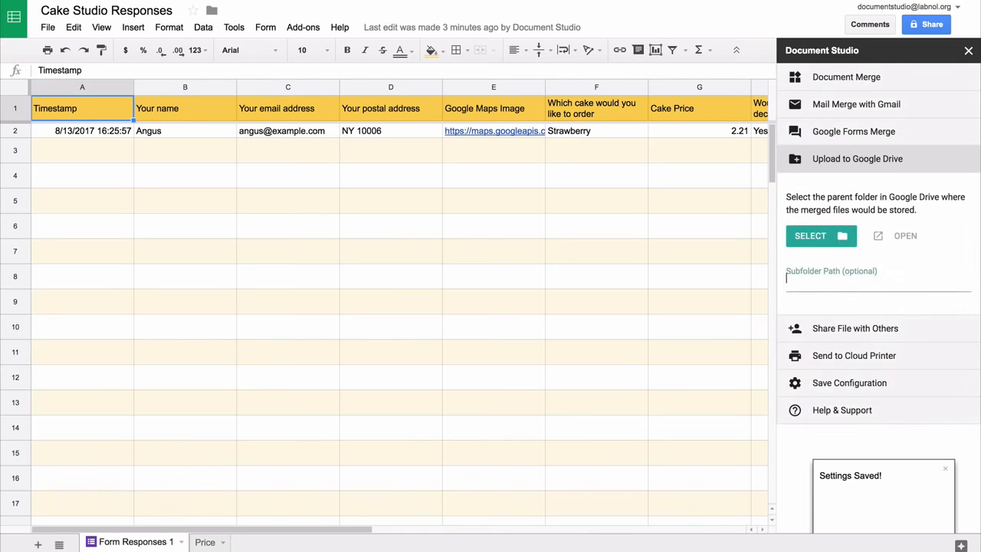
pyautogui.write('\\\\')
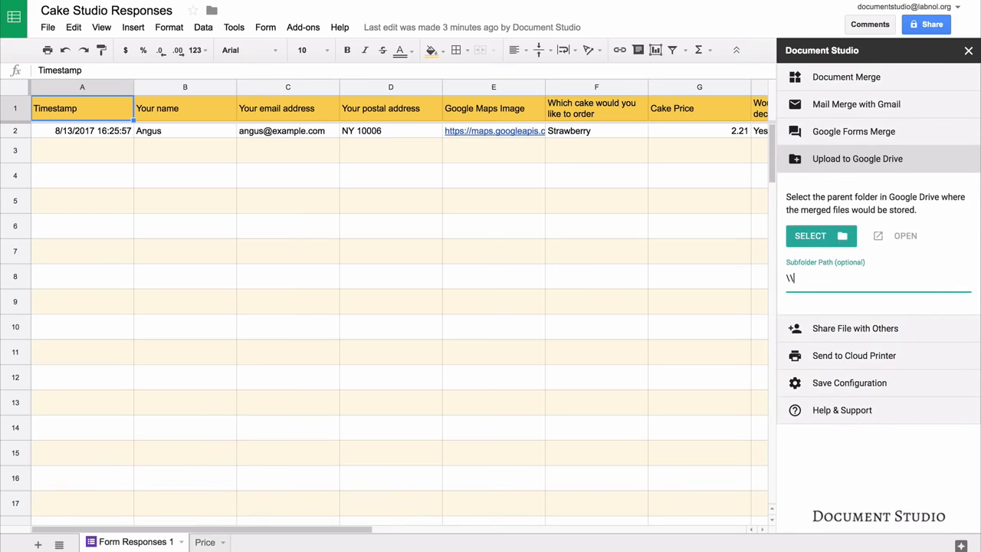
pyautogui.write('{')
pyautogui.write('{Your')
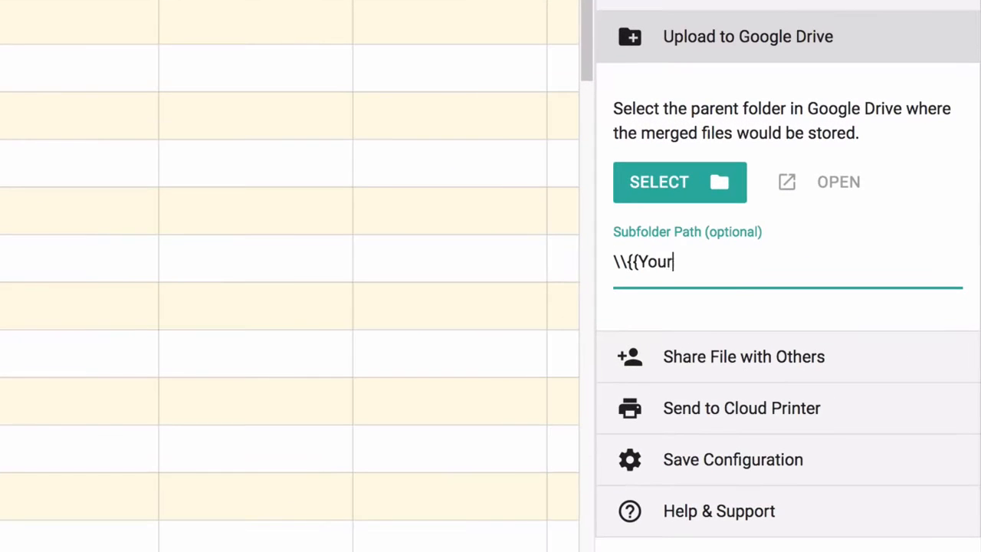
pyautogui.write(' Custom')
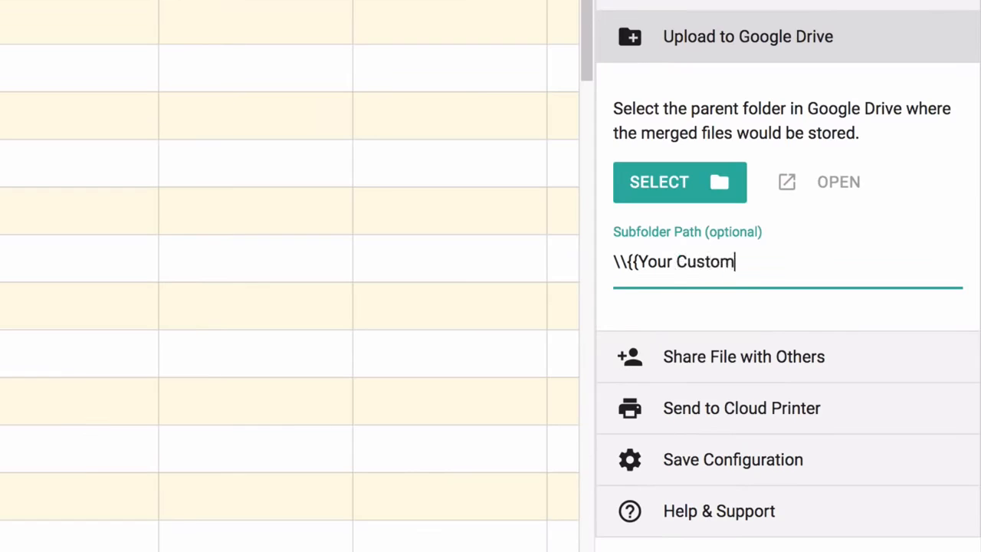
pyautogui.write('er Name')
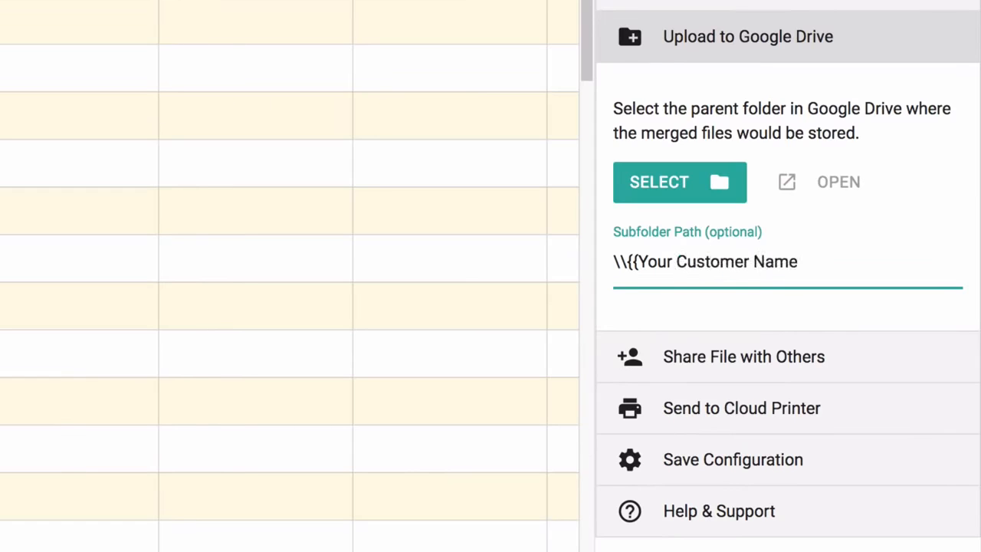
pyautogui.write('}}')
# Save the configuration with Merge Now unchecked and Merge on Form Submit enabled
pyautogui.click(853, 36)
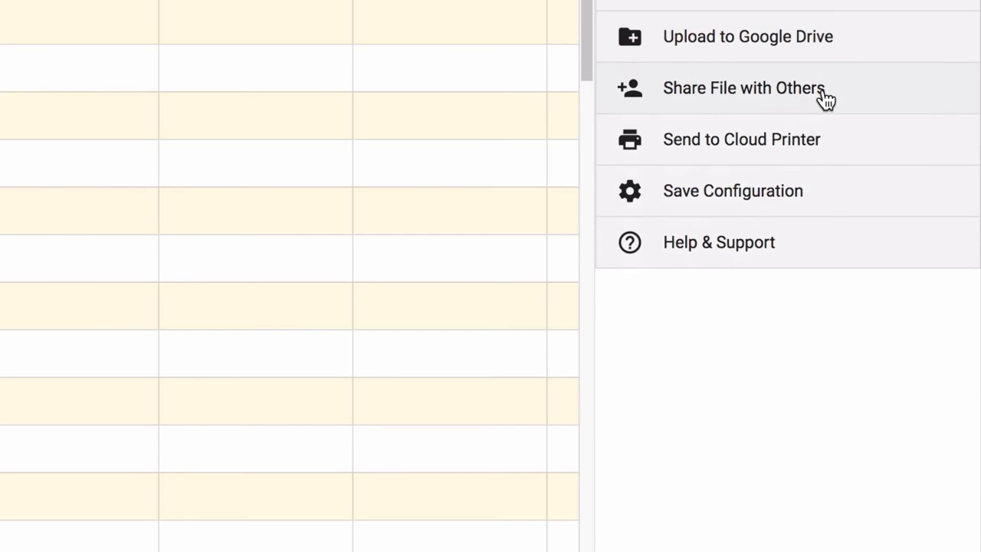
pyautogui.click(826, 98)
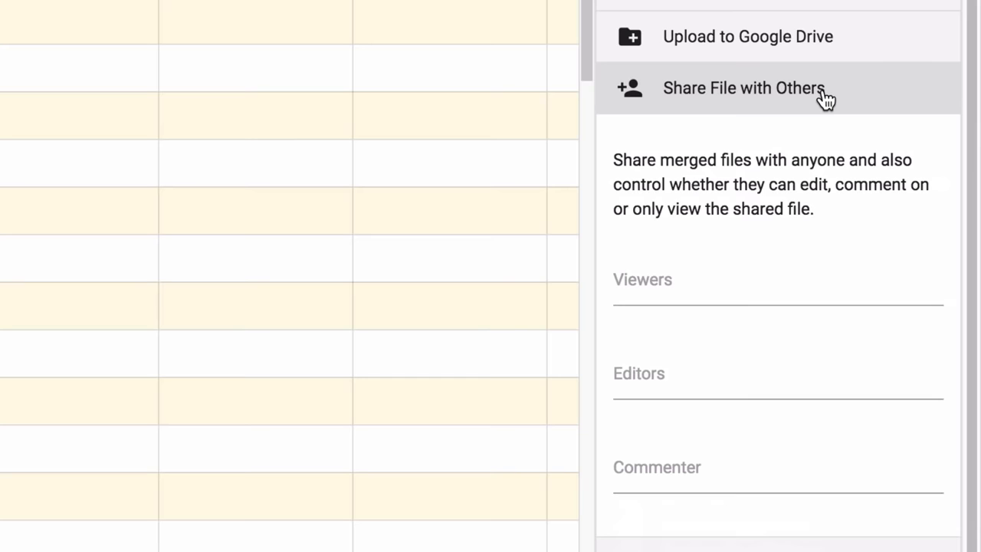
pyautogui.click(825, 98)
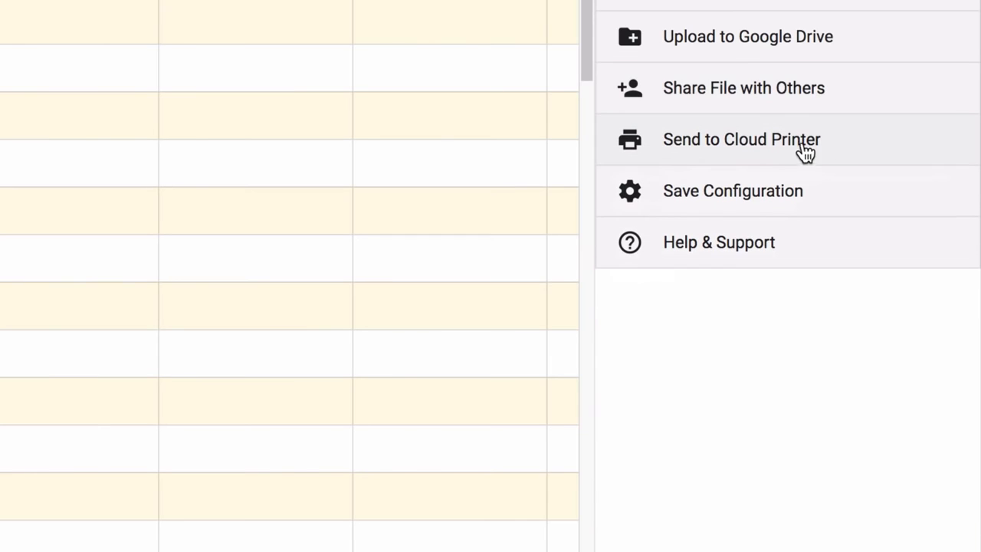
pyautogui.click(849, 147)
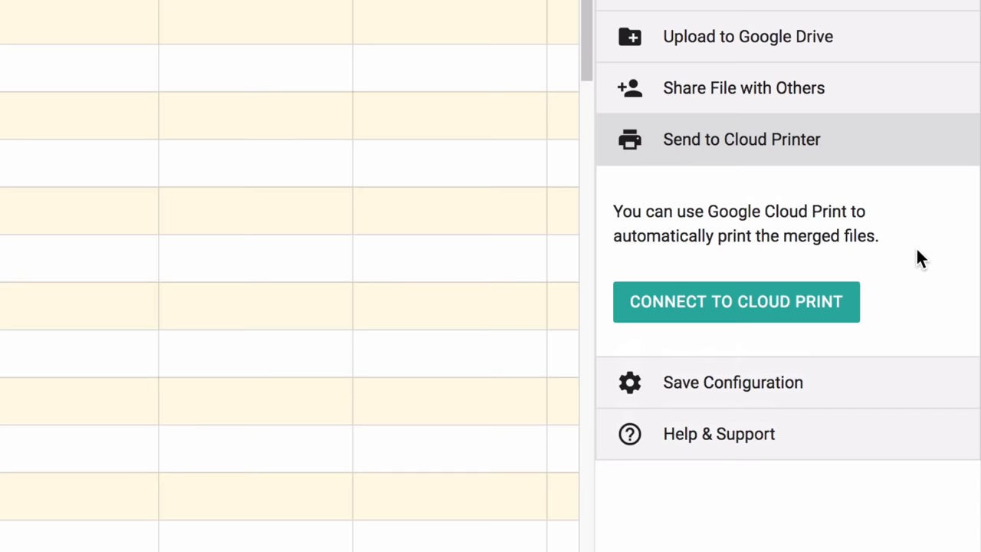
pyautogui.click(847, 147)
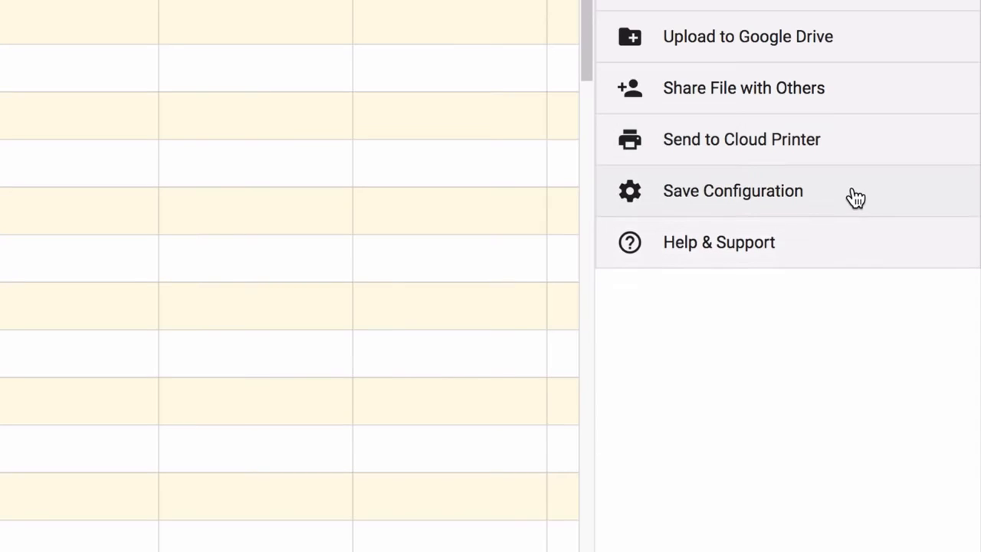
pyautogui.click(854, 196)
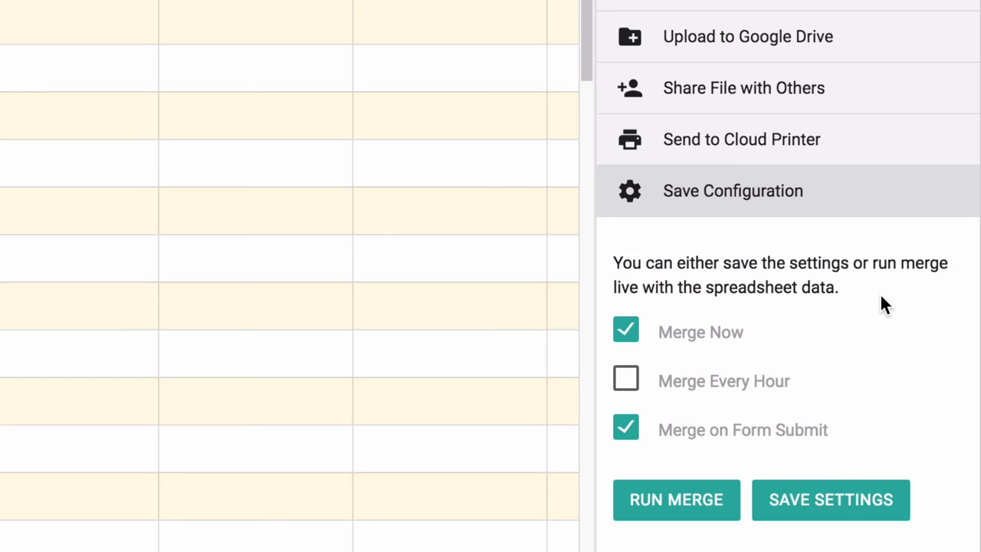
pyautogui.click(626, 329)
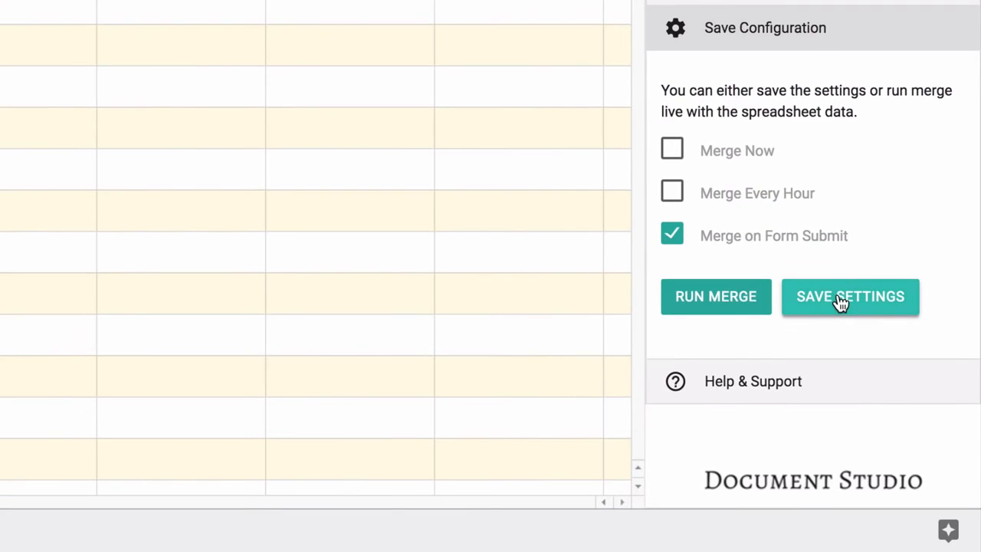
pyautogui.click(840, 301)
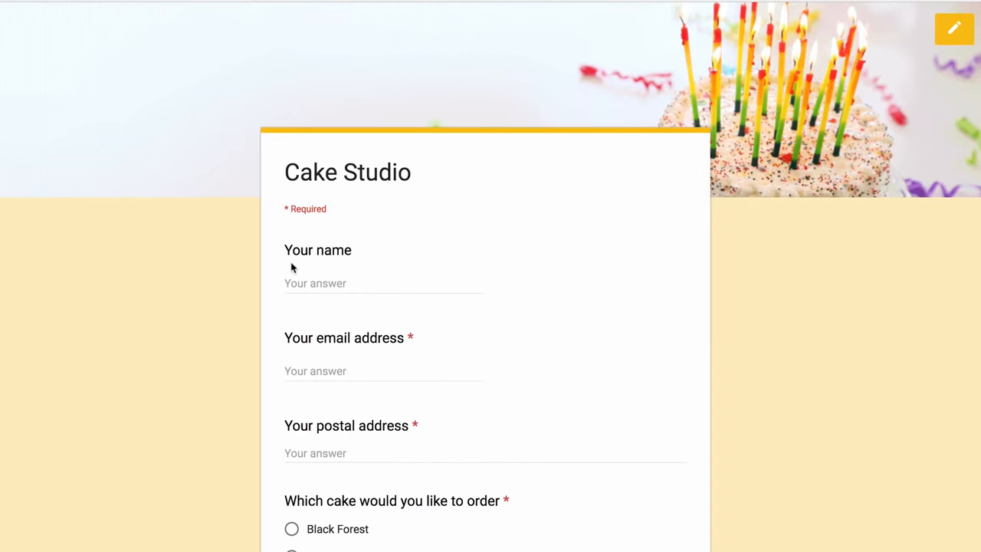
# Fill in the customer's full name, e-mail address and postal address on the Cake Studio form
pyautogui.click(292, 280)
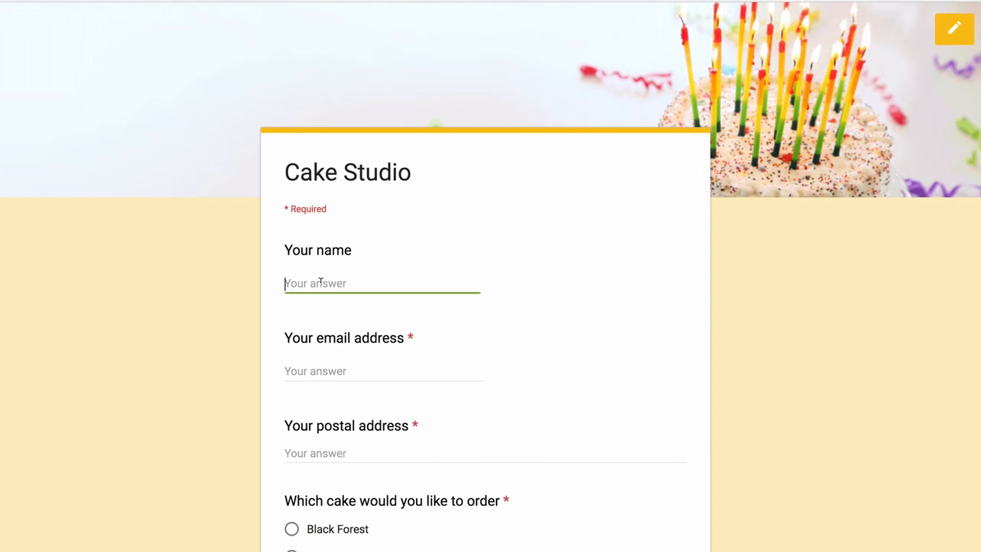
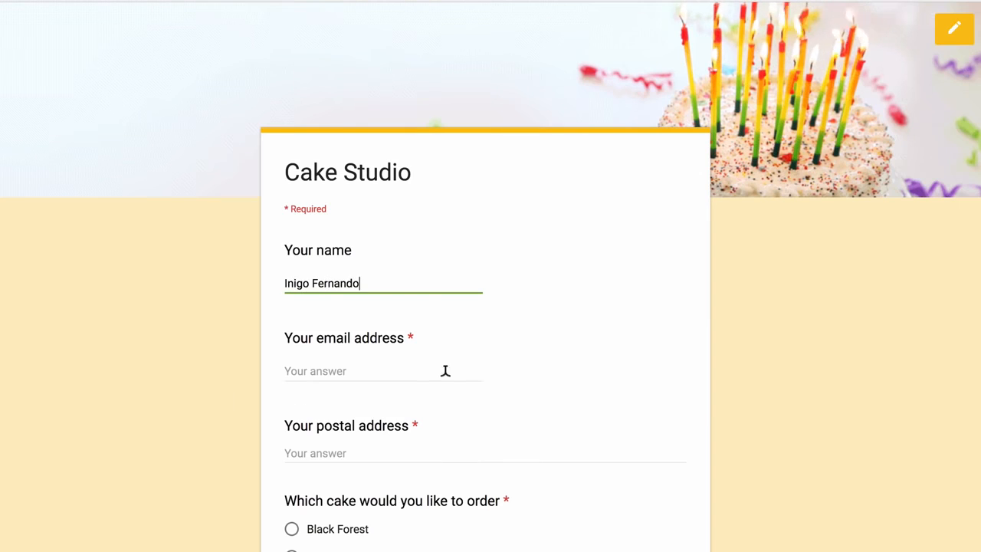
pyautogui.scroll(-3, 444, 370)
pyautogui.click(388, 168)
pyautogui.write('inigo@examp')
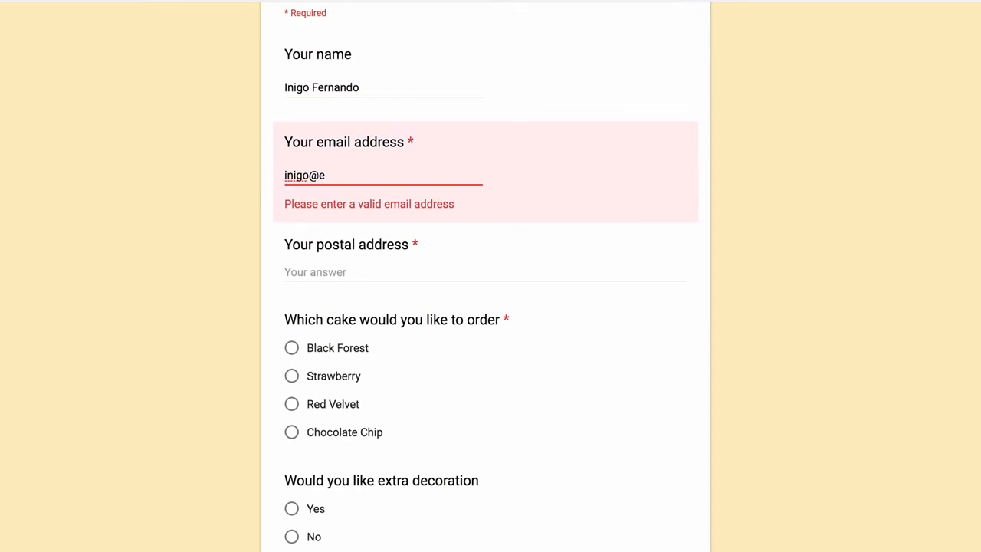
pyautogui.press('BackSpace')
pyautogui.write('mple.com')
pyautogui.click(370, 245)
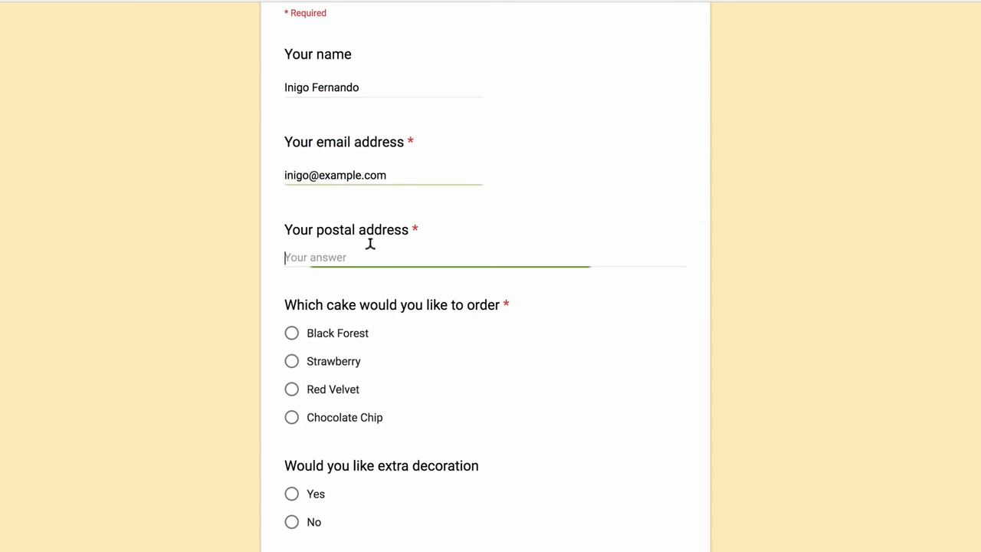
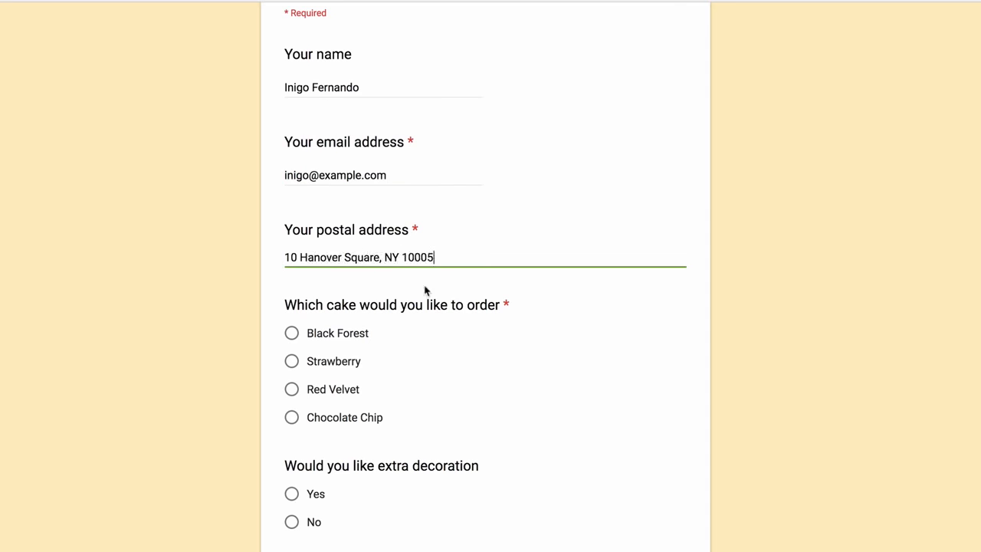
# Choose a Chocolate Chip cake with extra decoration and submit the order
pyautogui.scroll(-2, 506, 397)
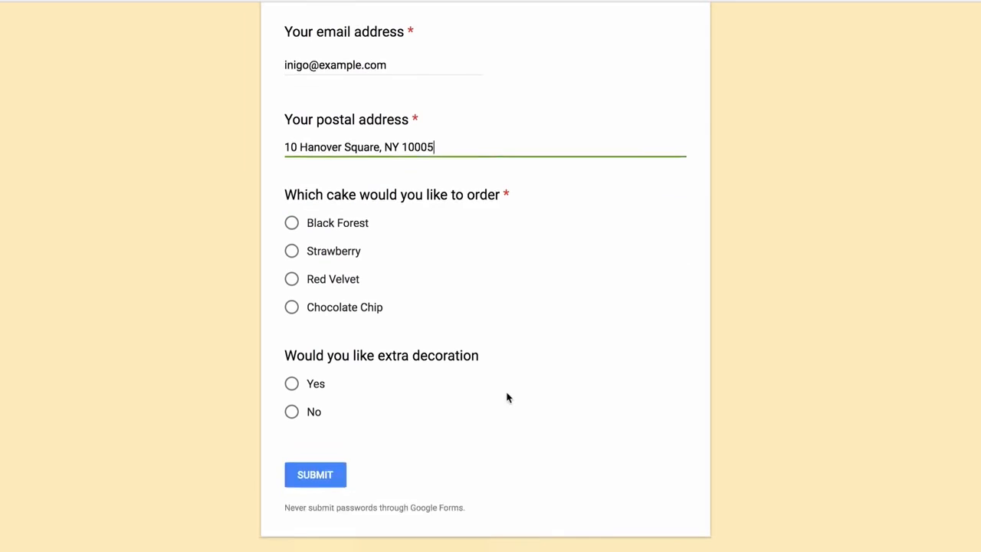
pyautogui.click(290, 307)
pyautogui.click(292, 385)
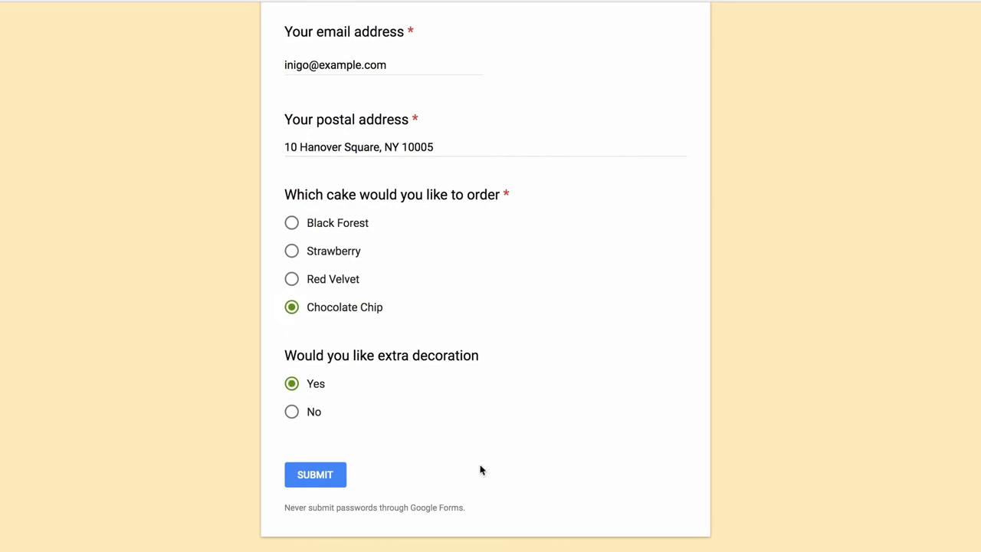
pyautogui.click(312, 481)
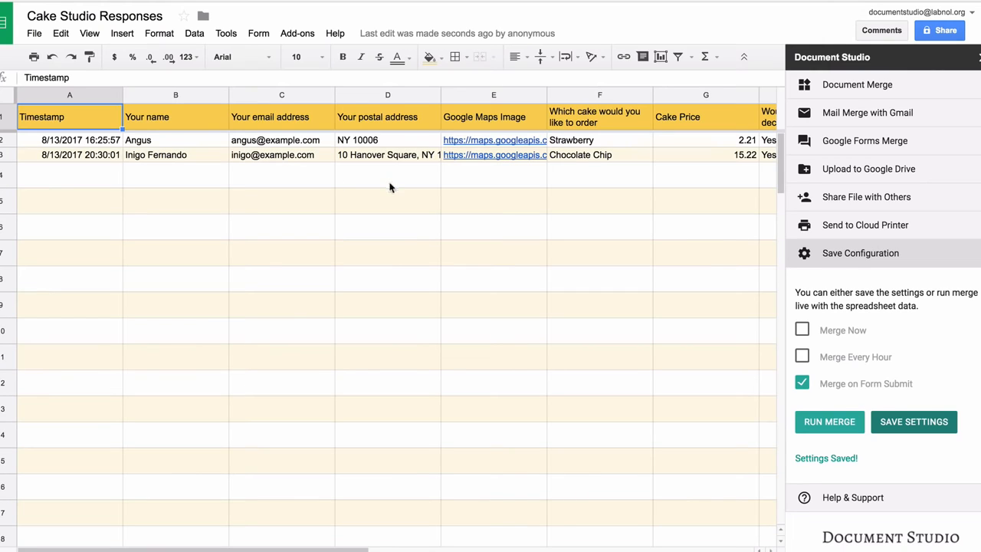
# Scroll across the new Chocolate Chip row to check its price, tax and total amount
pyautogui.hscroll(6, 390, 187)
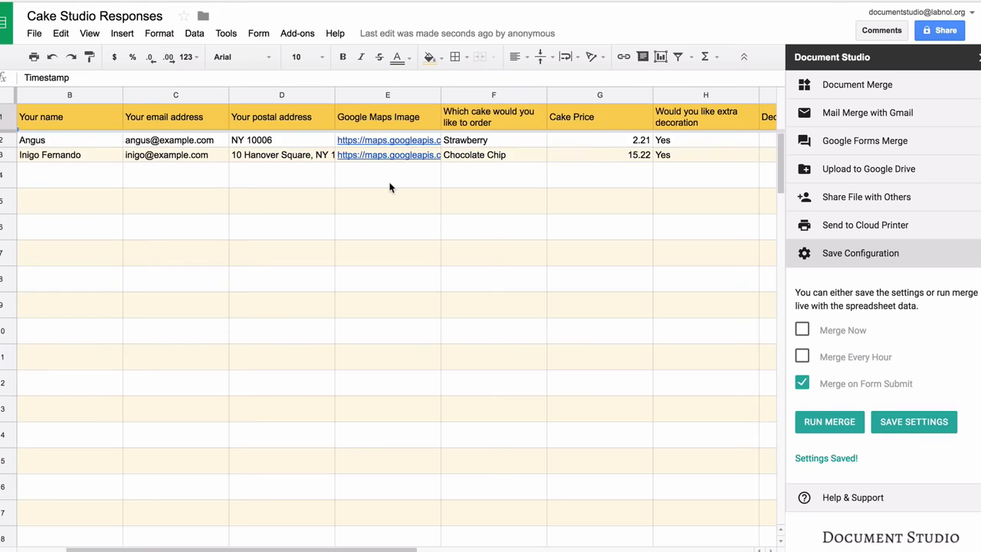
pyautogui.hscroll(3, 389, 187)
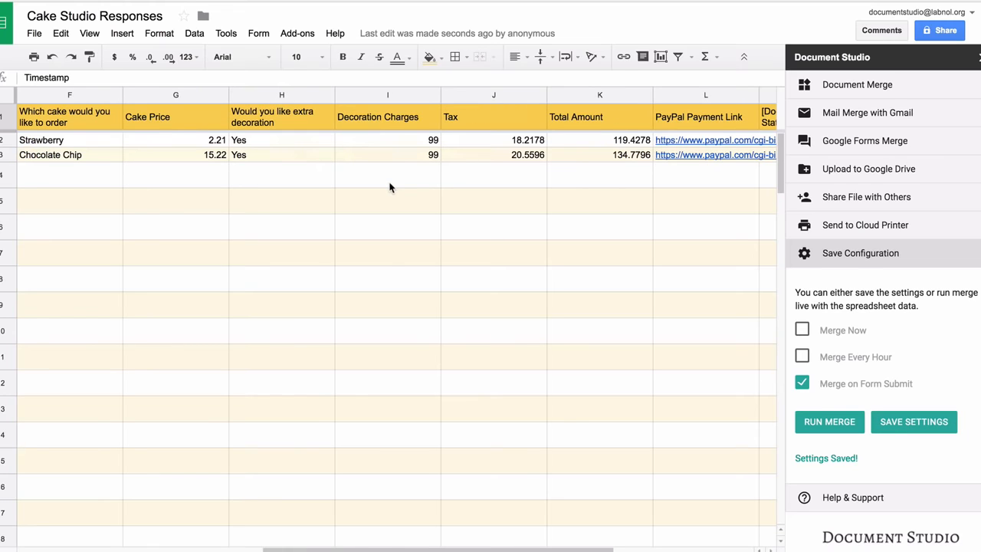
pyautogui.hscroll(2, 389, 187)
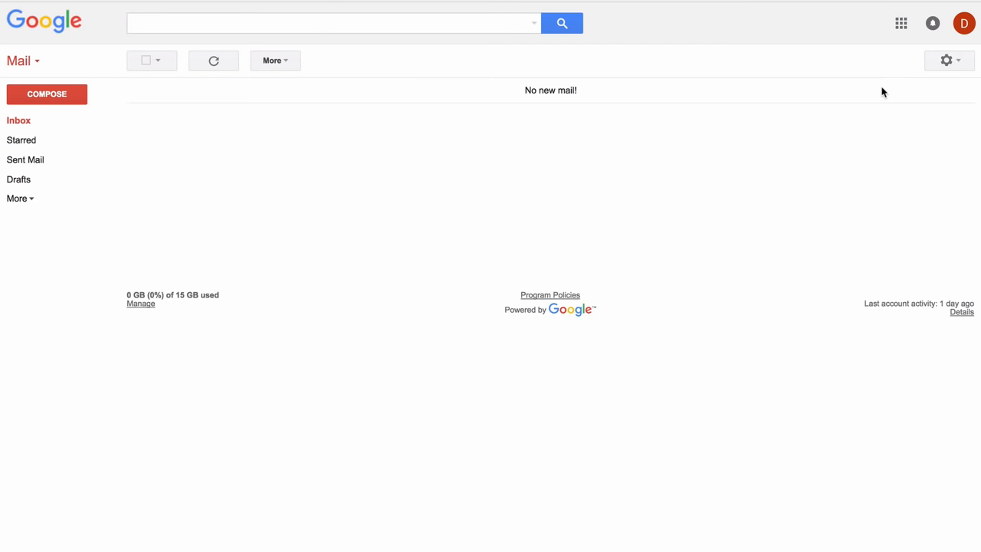
# In Sent Mail, open the Chocolate Chip order confirmation, preview its invoice PDF, then follow the PayPal link to the $134.78 checkout
pyautogui.click(43, 161)
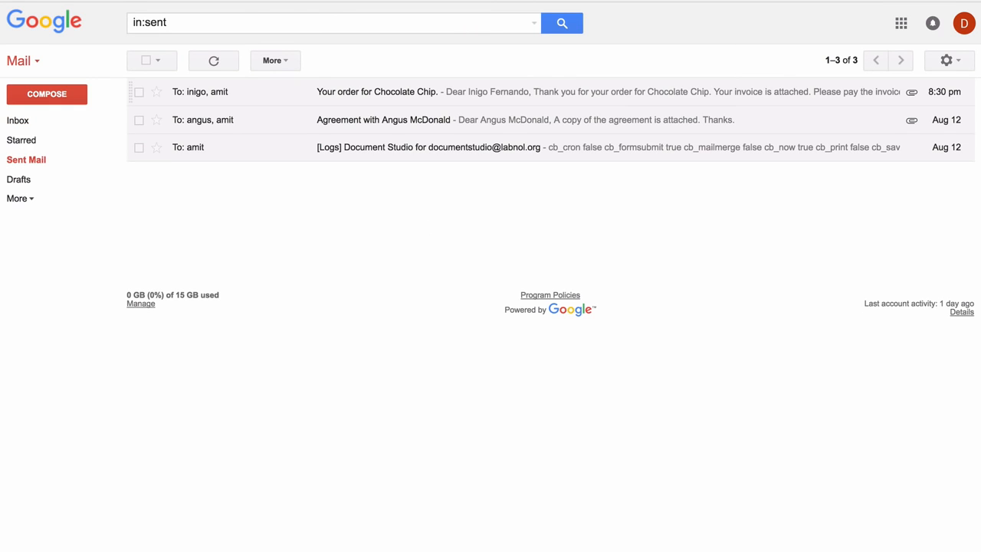
pyautogui.click(377, 92)
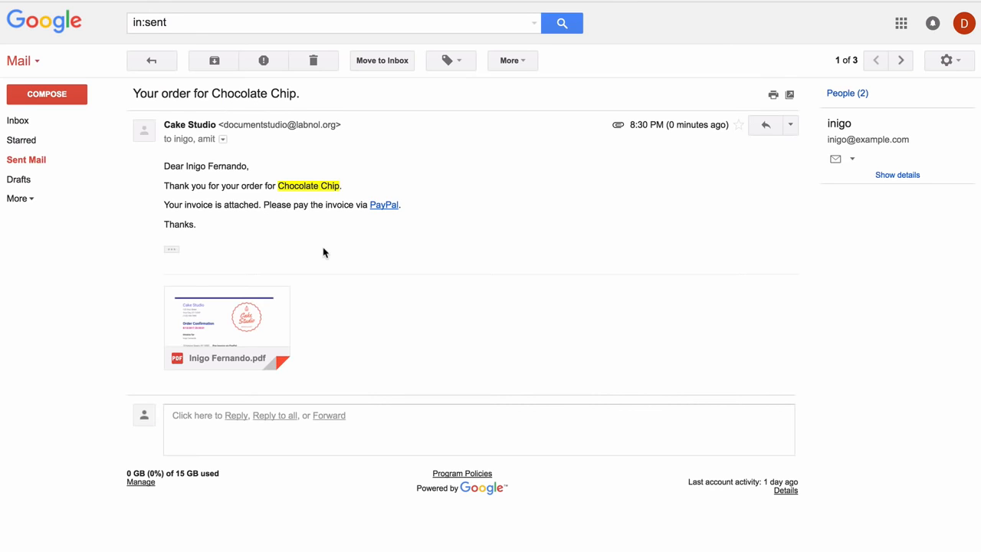
pyautogui.click(236, 315)
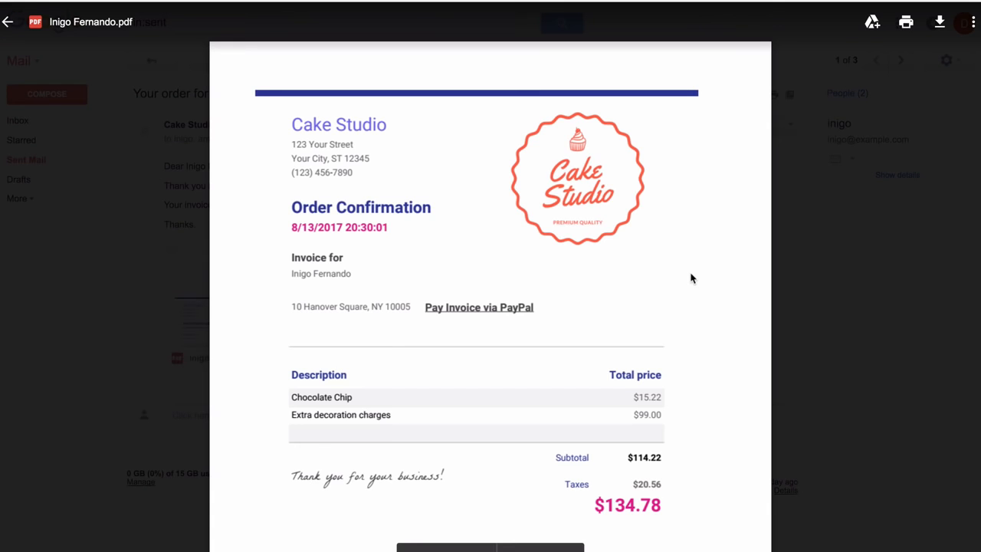
pyautogui.click(806, 250)
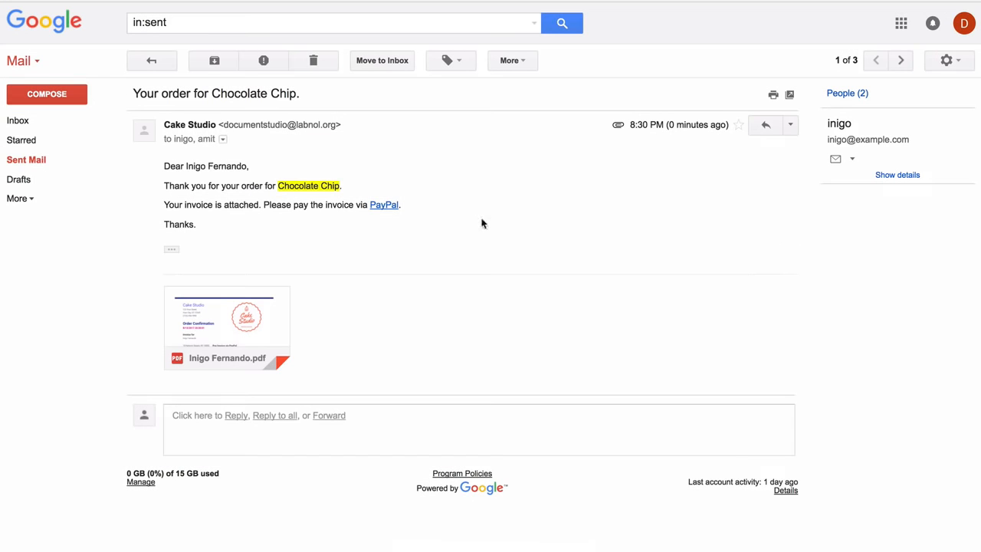
pyautogui.click(388, 207)
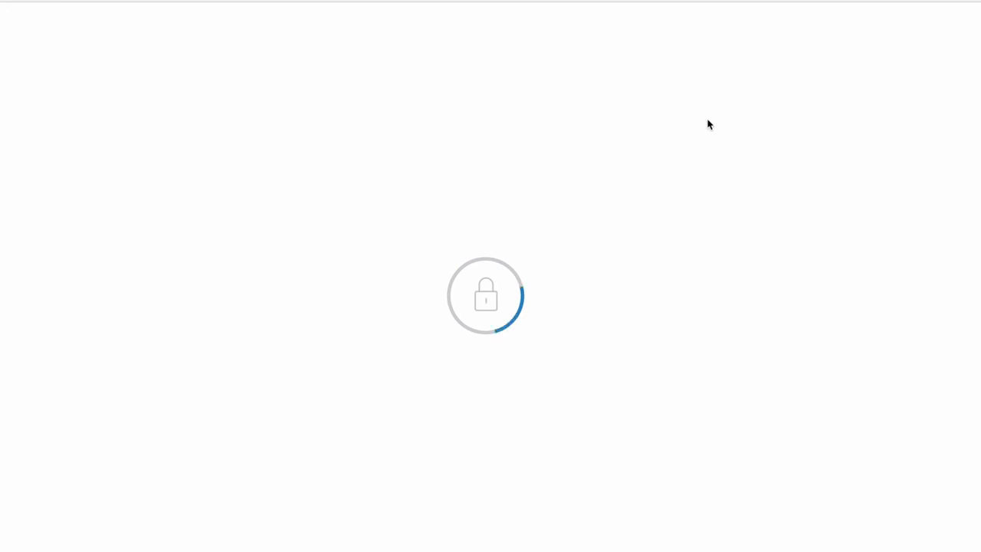